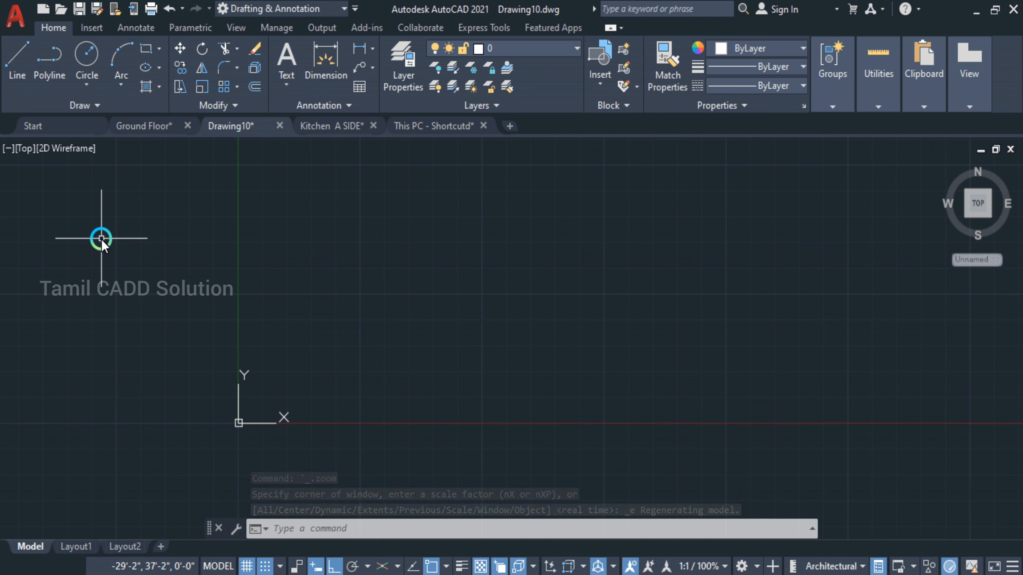
- Turn on Dynamic UCS for the drawing
middle_drag(463, 313, 450, 335)
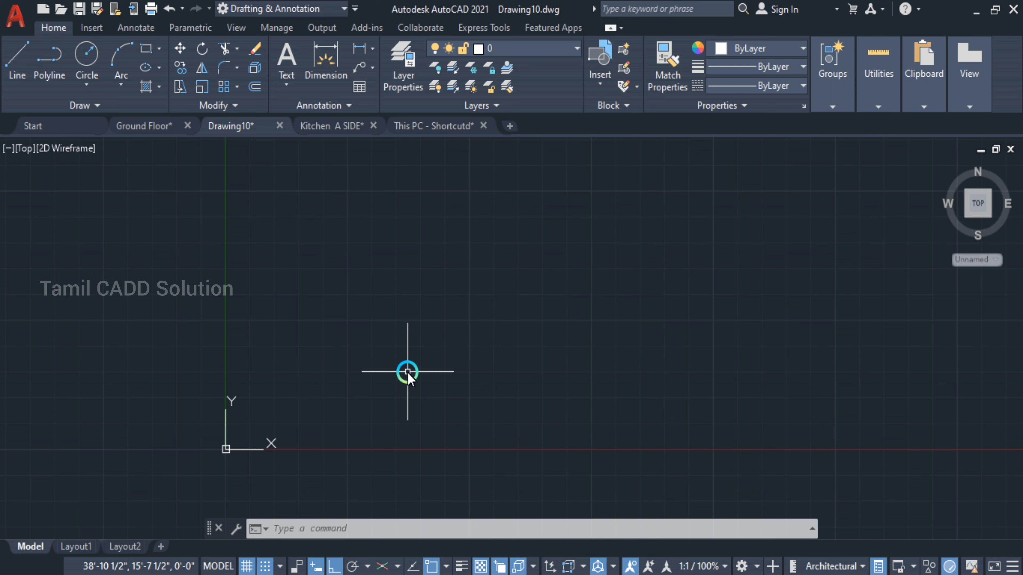
key(F6)
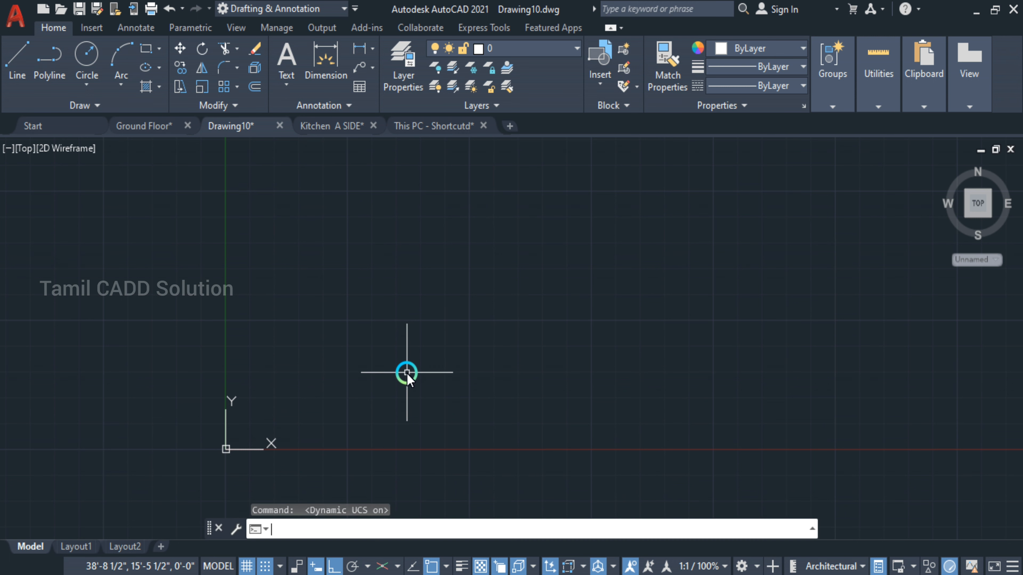
key(F6)
key(F6)
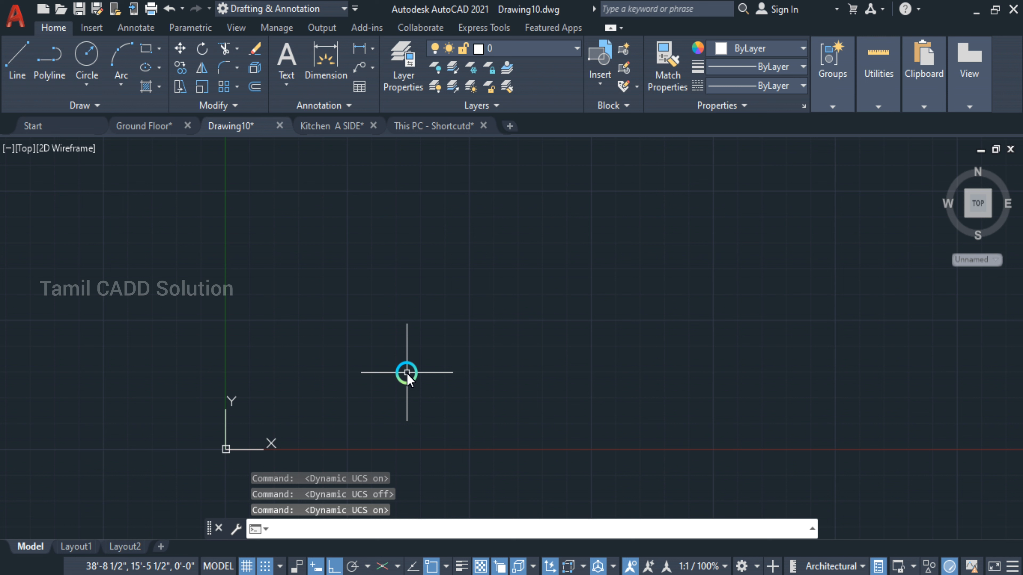
key(Escape)
key(Escape)
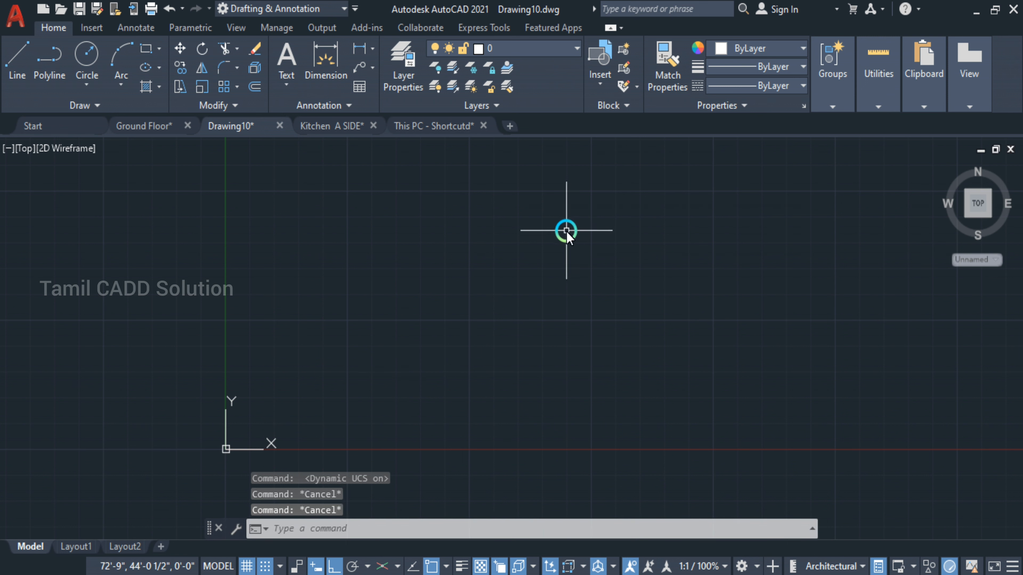
- Switch the viewport from the top view to the SW Isometric view
click(26, 150)
click(83, 293)
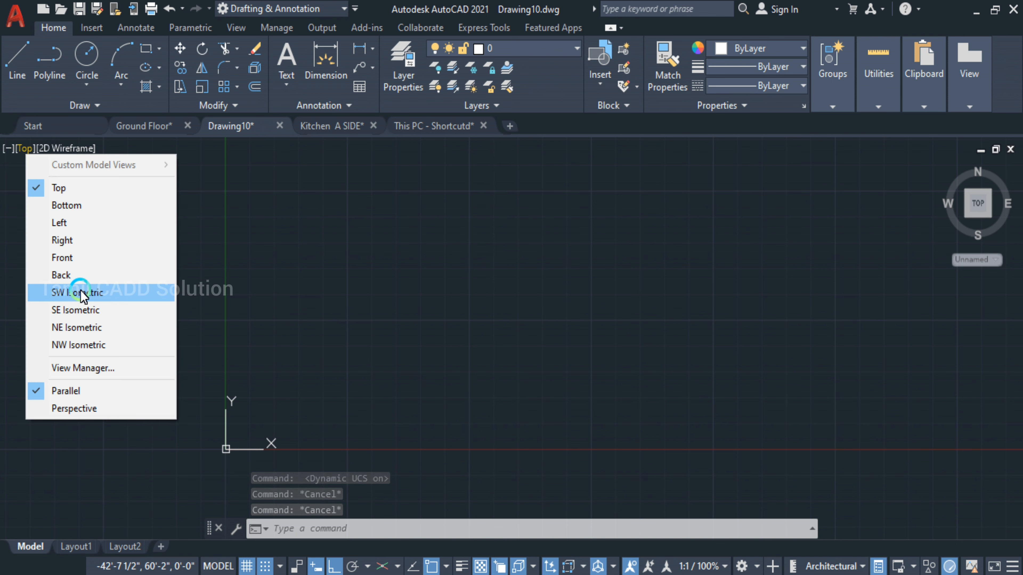
click(203, 481)
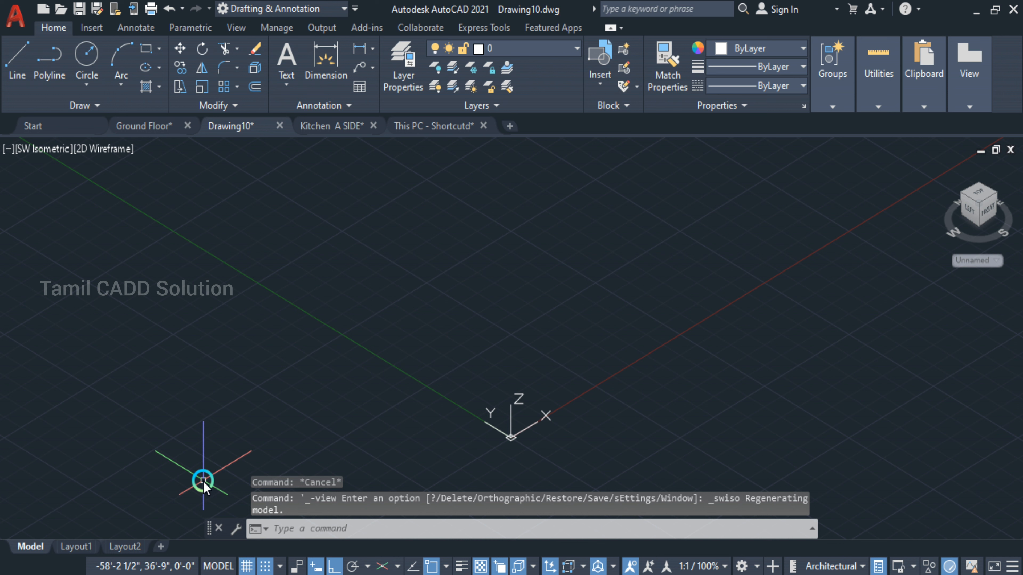
- Draw a solid box with a 30 by 30 inch base and a height of 30 inches
text(BOx)
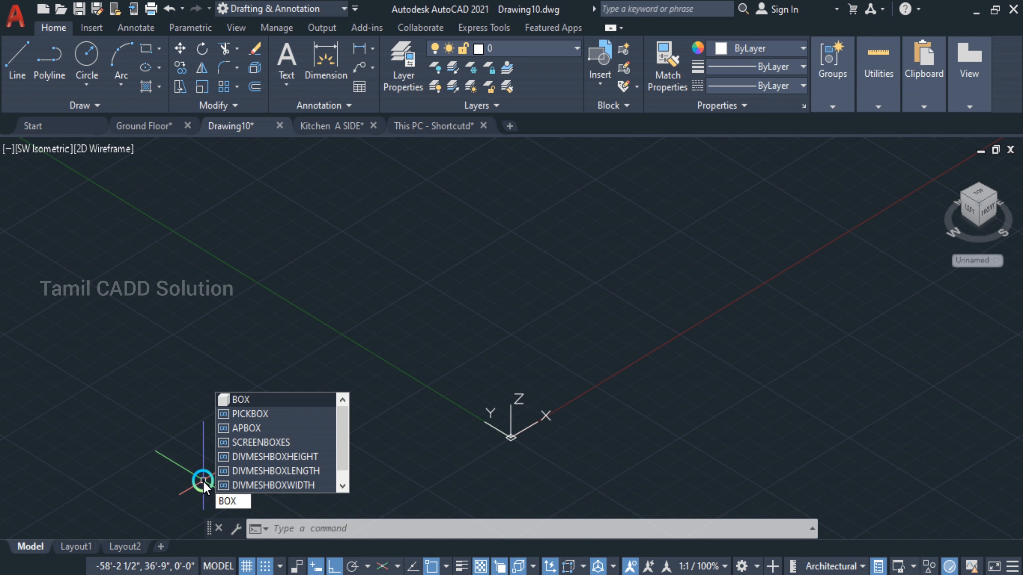
key(Return)
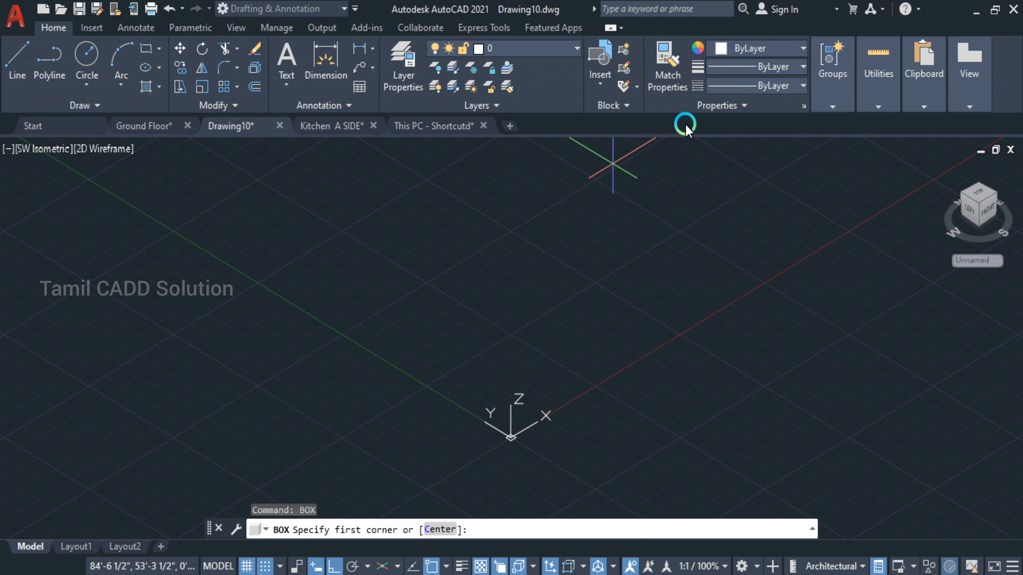
click(418, 294)
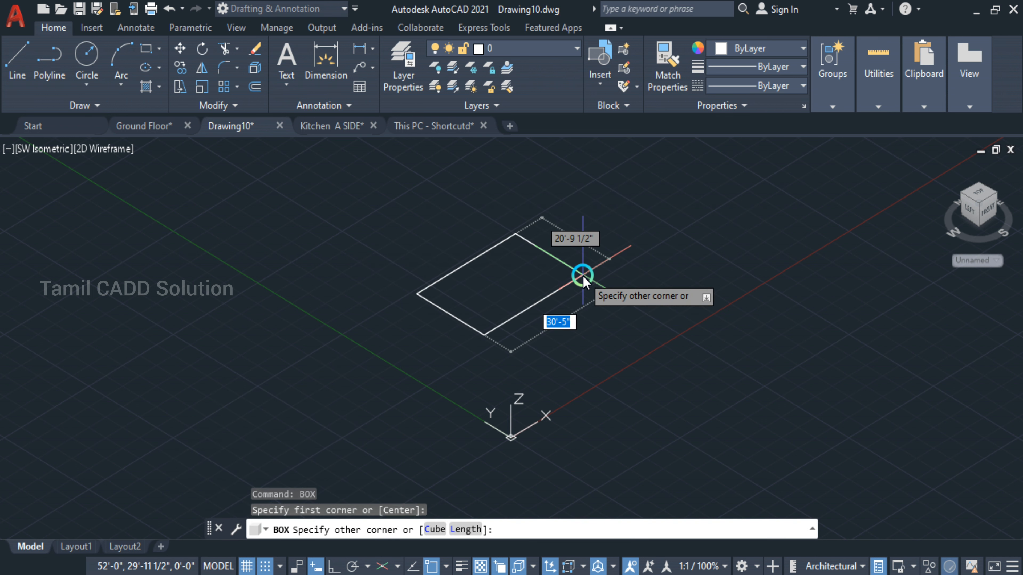
text(30)
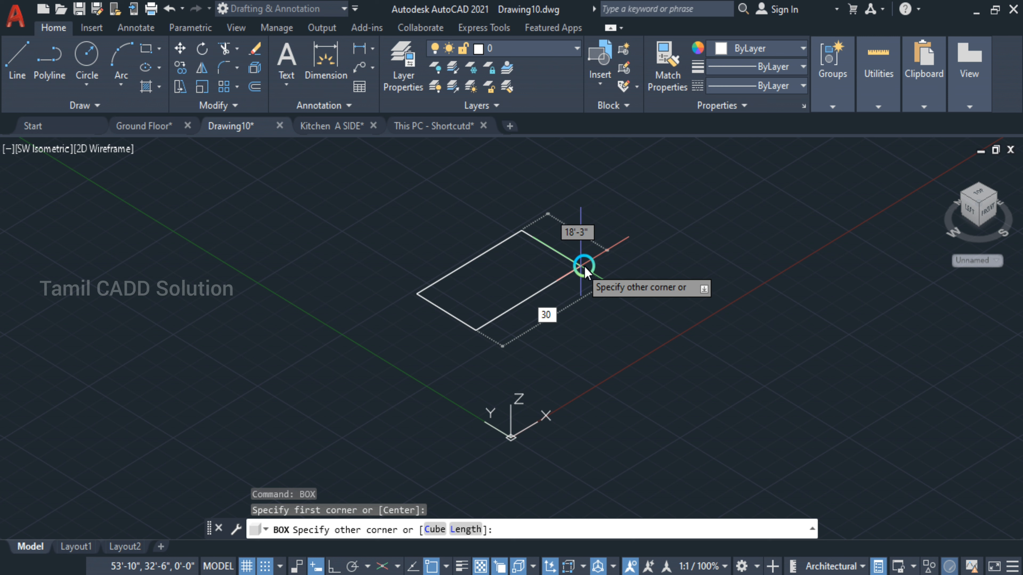
key(Tab)
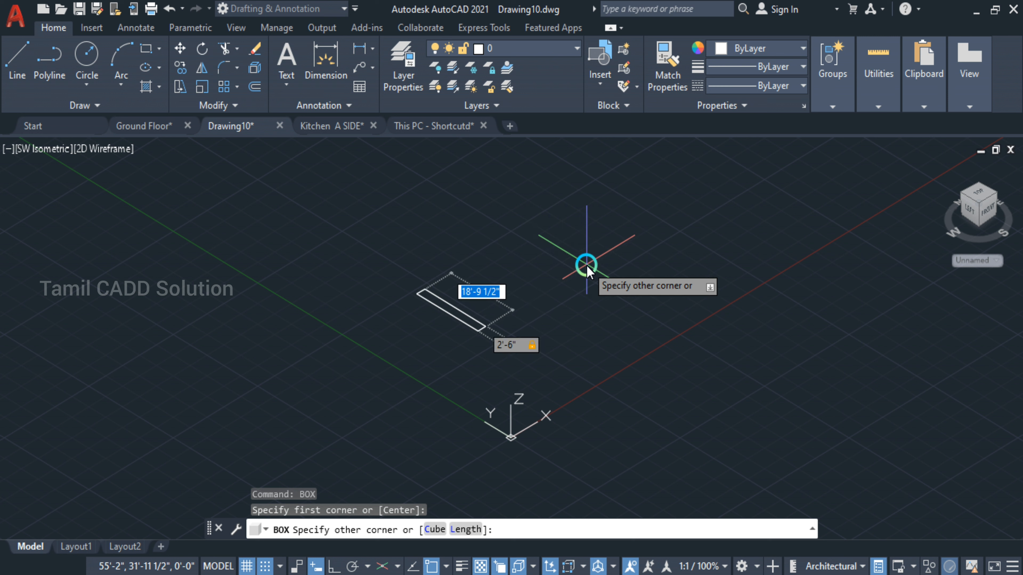
text(30)
key(Return)
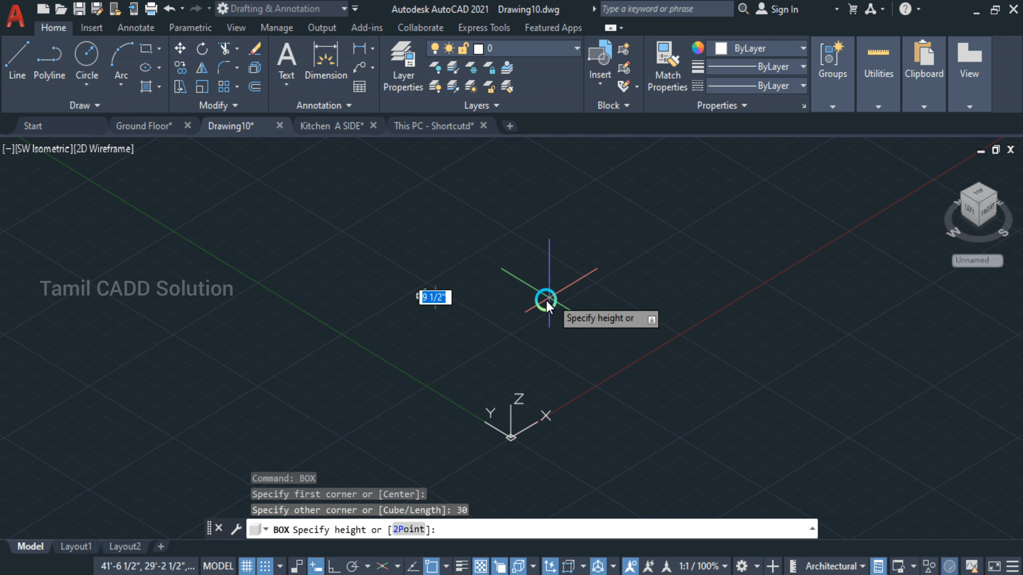
scroll(281, 266, up, 10)
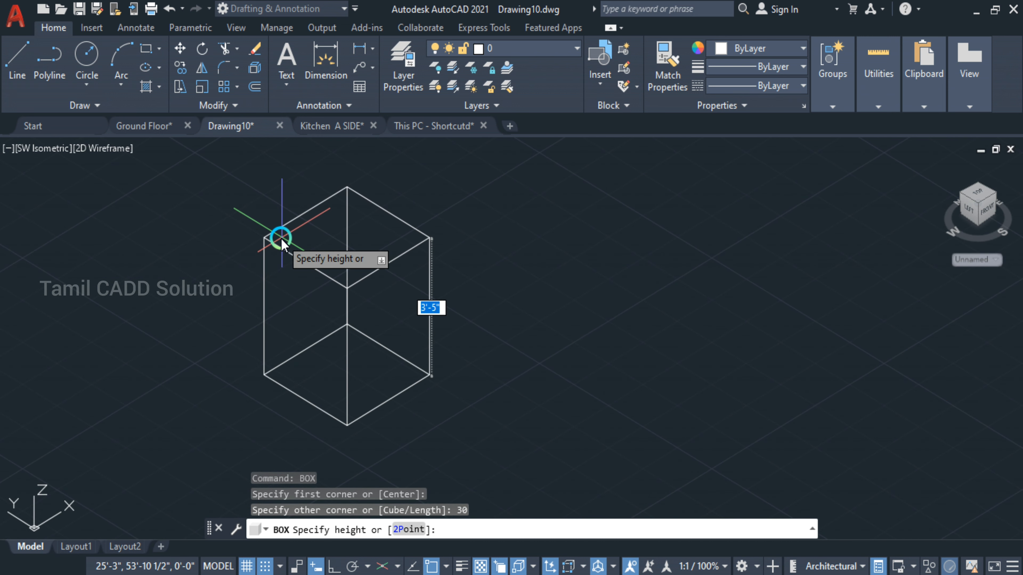
text(30)
key(Return)
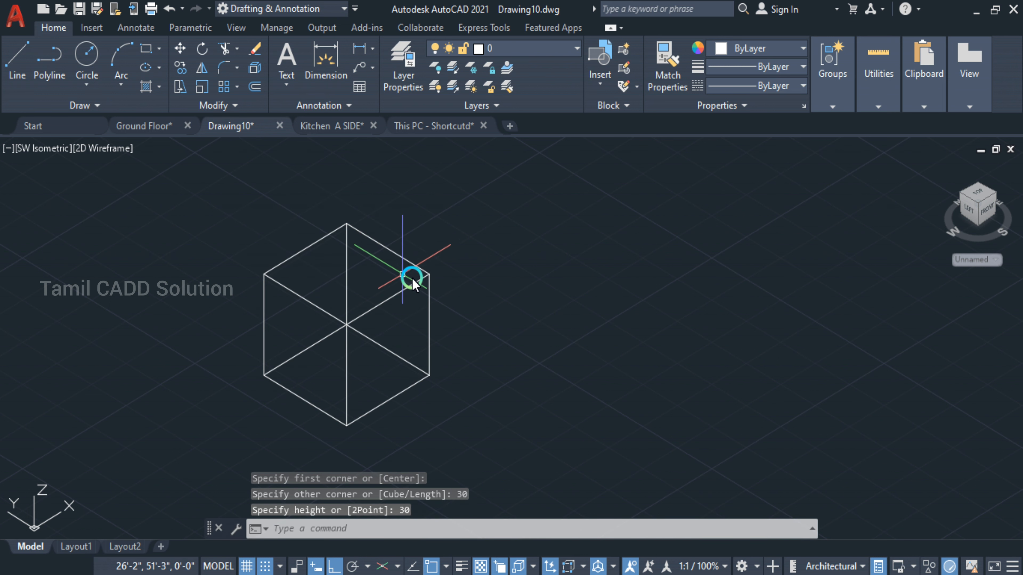
- Turn off Dynamic UCS and draw a circle with a radius of about 5 inches over the apparent top face of the box
scroll(524, 245, up, 2)
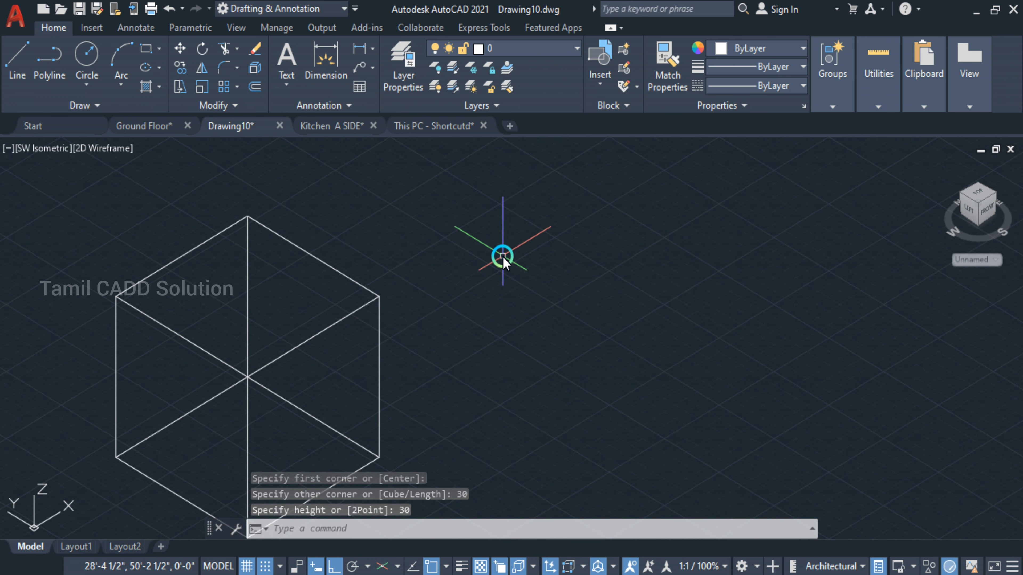
key(F6)
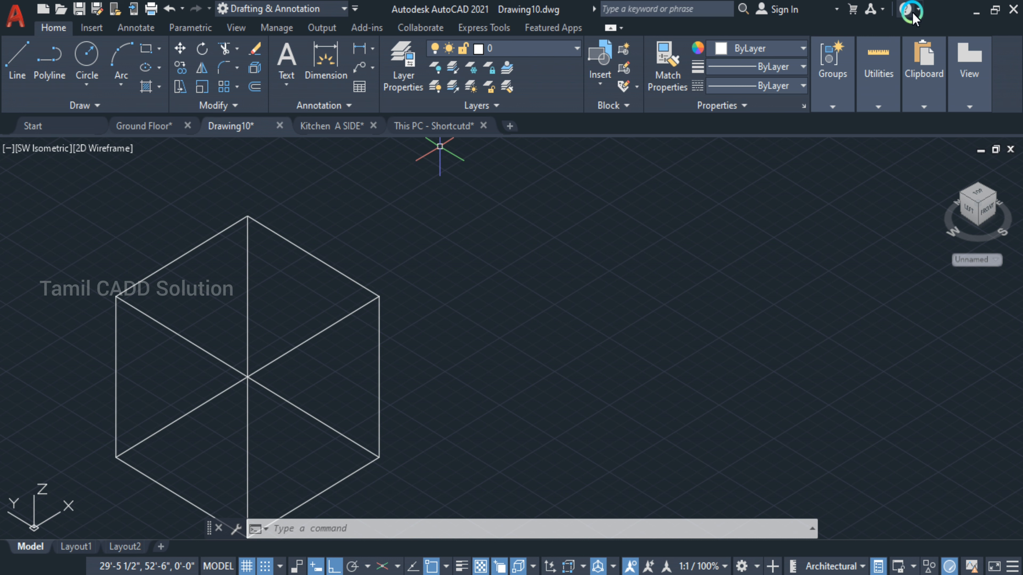
click(843, 54)
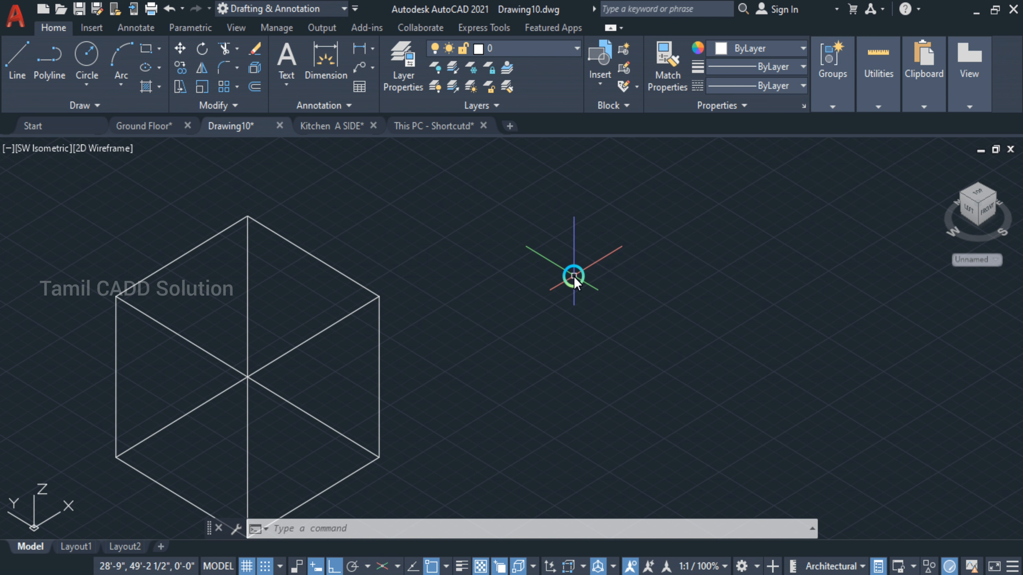
middle_drag(573, 277, 654, 254)
key(Return)
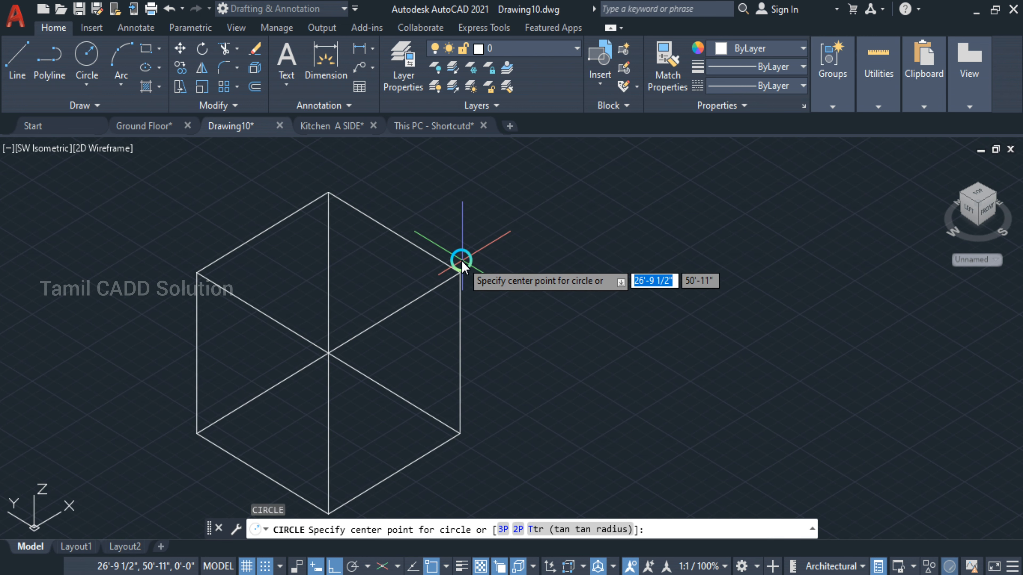
click(293, 281)
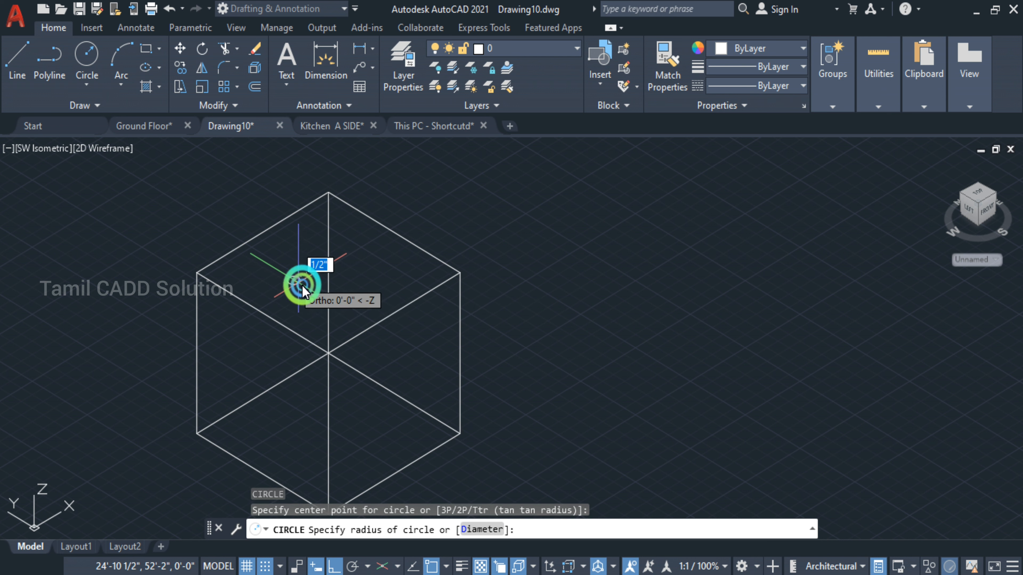
click(318, 291)
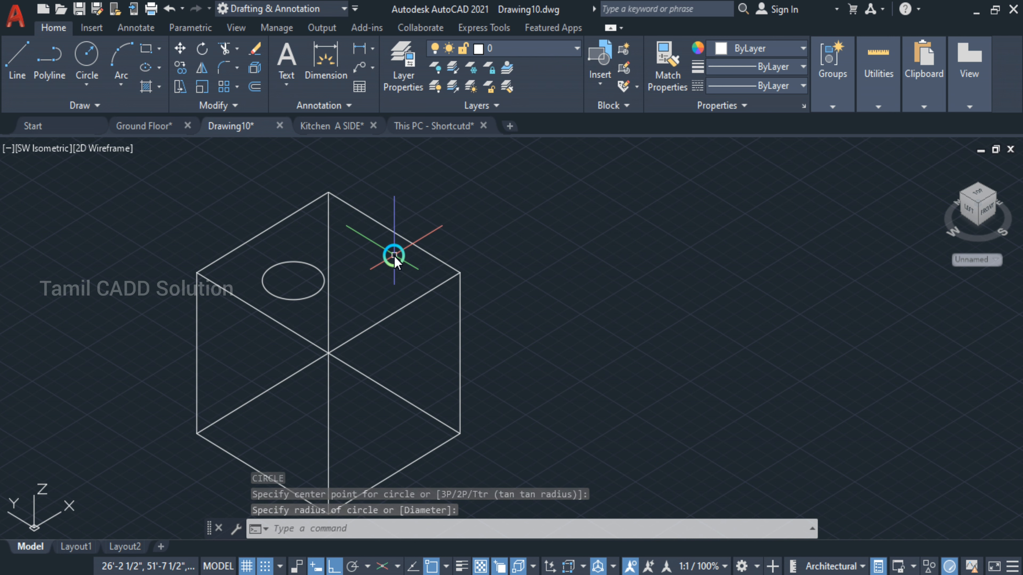
- Orbit to check the circle's plane, and move the UCS origin to the near corner of the box's top face, aligned with the front face
shift+middle_drag(390, 269, 305, 333)
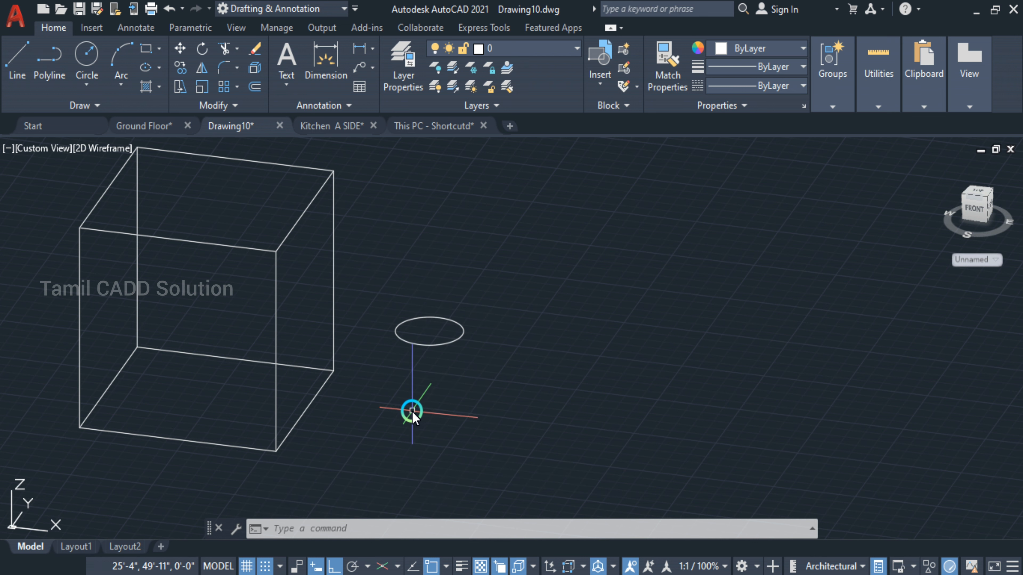
shift+middle_drag(387, 441, 359, 380)
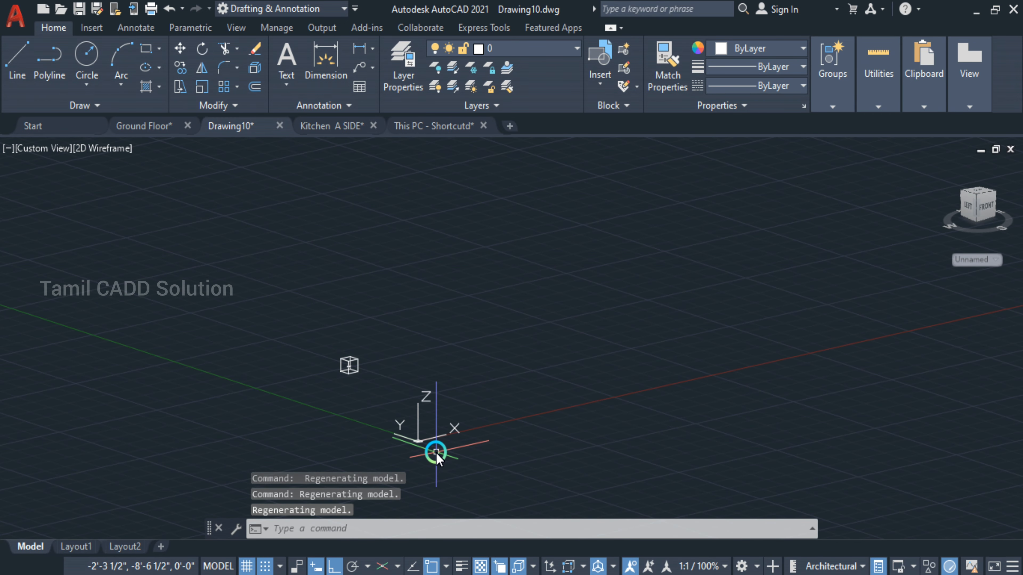
shift+middle_drag(396, 379, 328, 364)
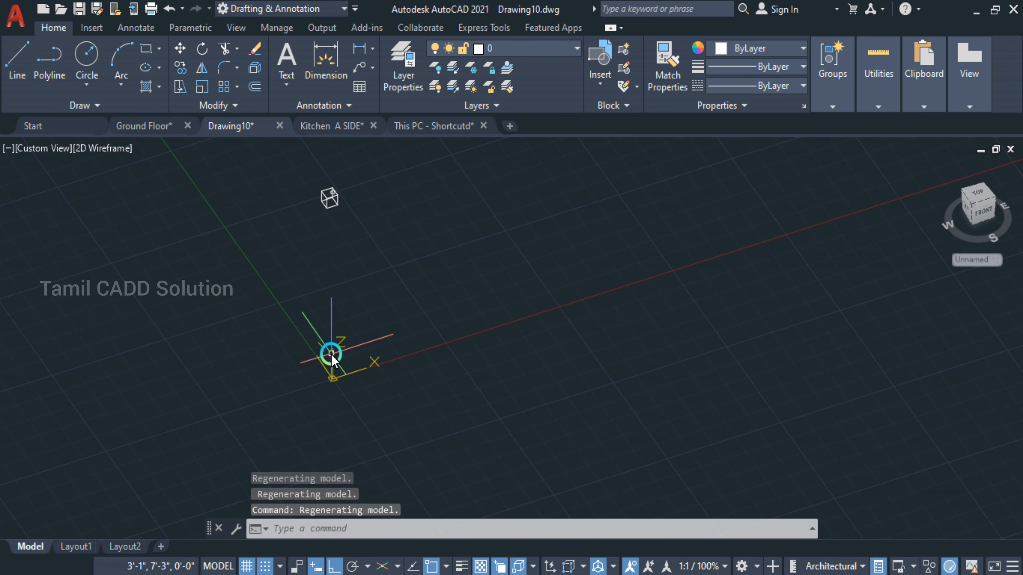
shift+middle_drag(379, 259, 437, 113)
scroll(399, 325, down, 6)
scroll(406, 359, up, 2)
click(401, 366)
click(400, 355)
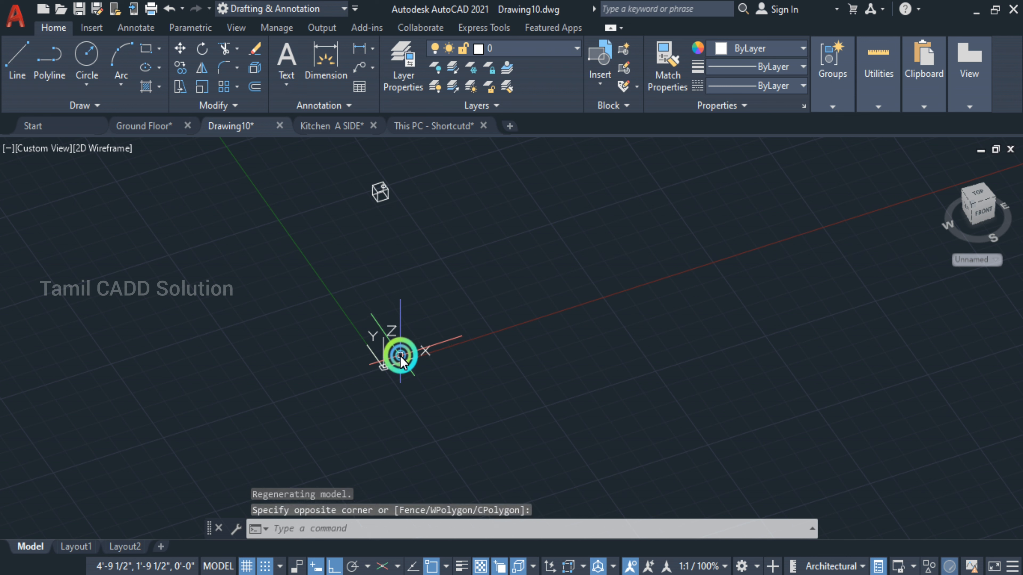
click(391, 366)
click(383, 368)
scroll(374, 209, up, 5)
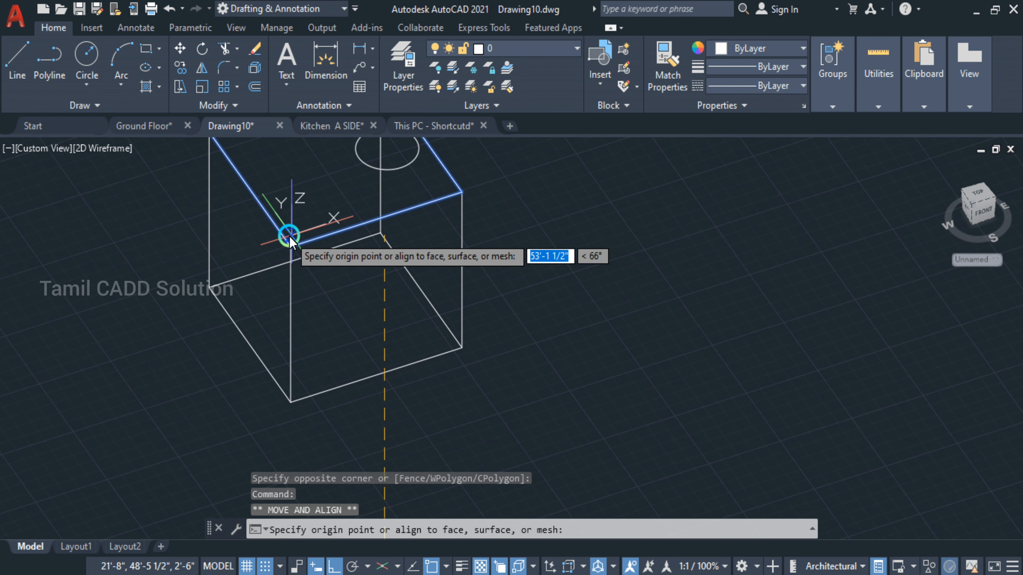
click(295, 251)
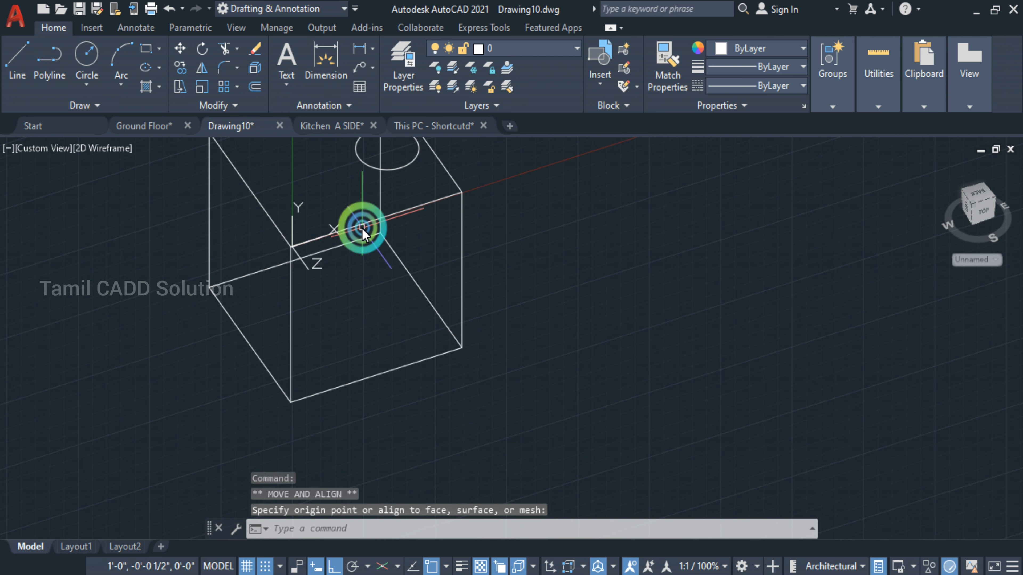
- Draw a circle with a radius of about 5'-6" beside the box, near the X axis in the realigned UCS plane
middle_drag(362, 229, 352, 348)
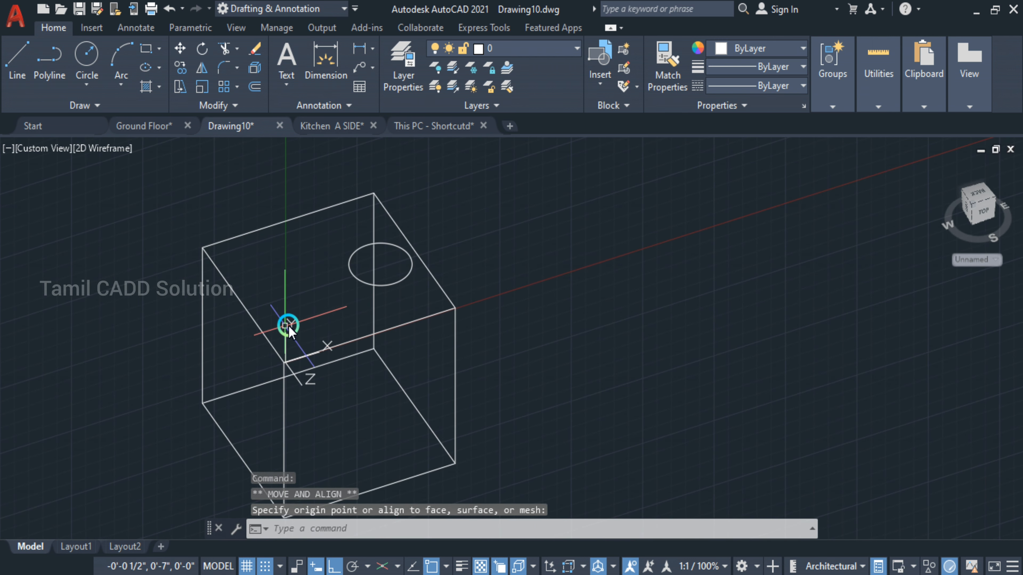
scroll(306, 329, down, 2)
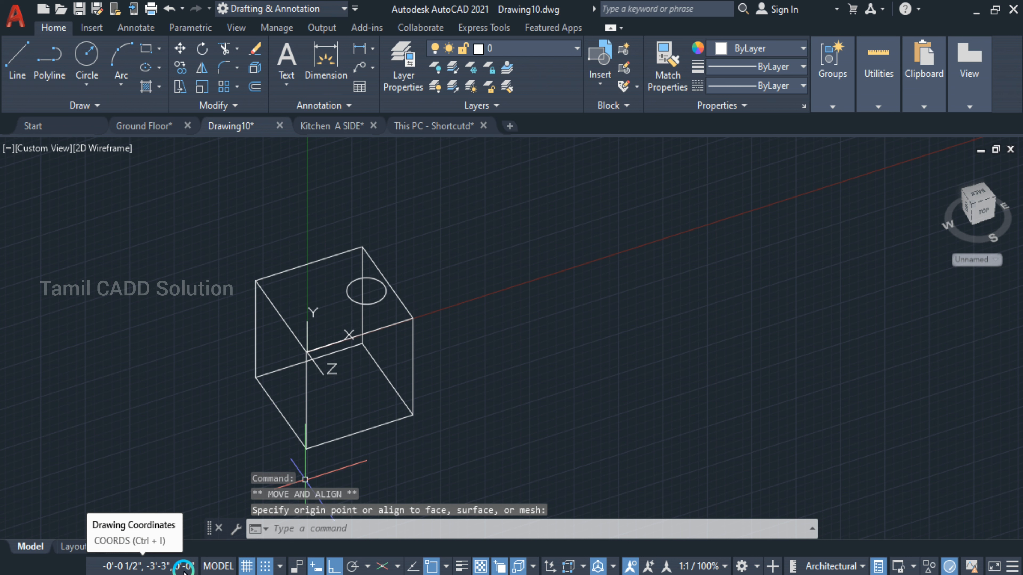
middle_drag(704, 252, 520, 280)
scroll(507, 282, down, 5)
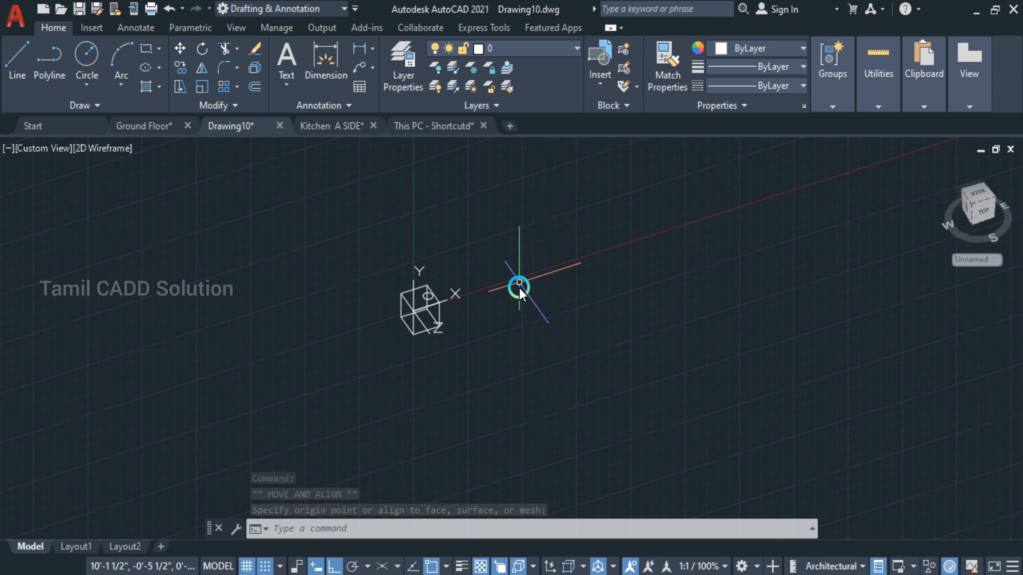
text(c)
key(Return)
click(592, 273)
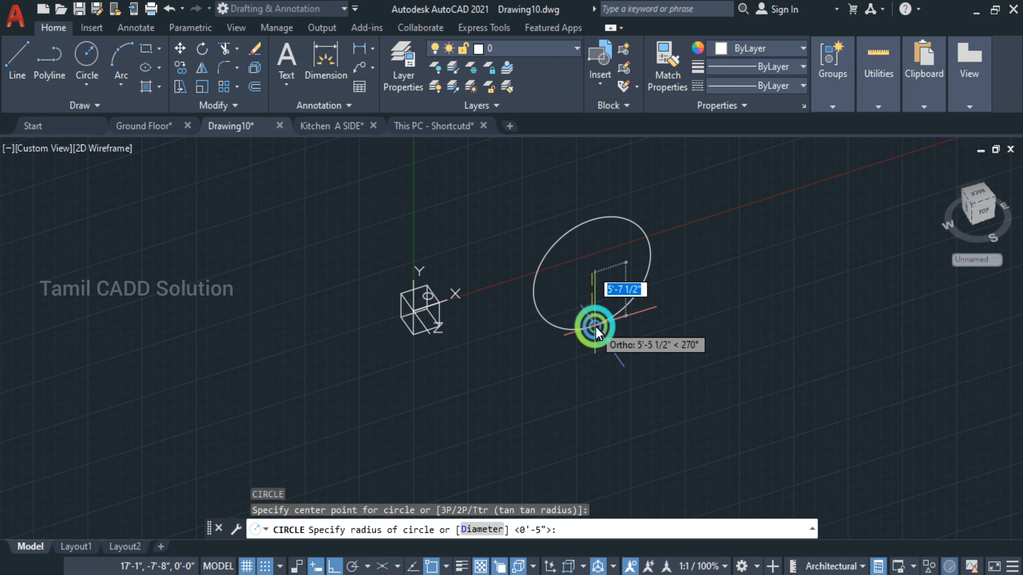
click(595, 329)
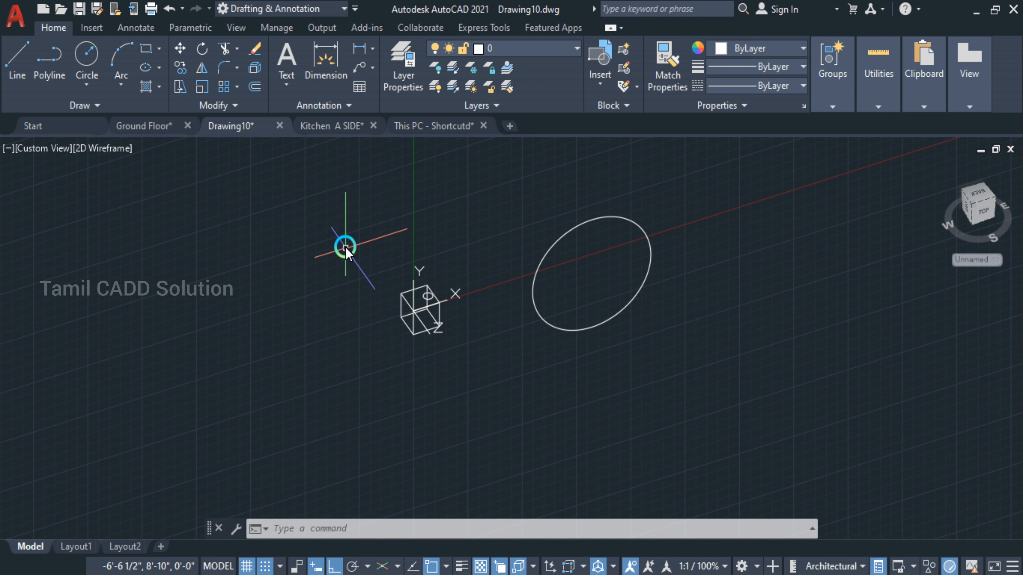
scroll(424, 320, up, 5)
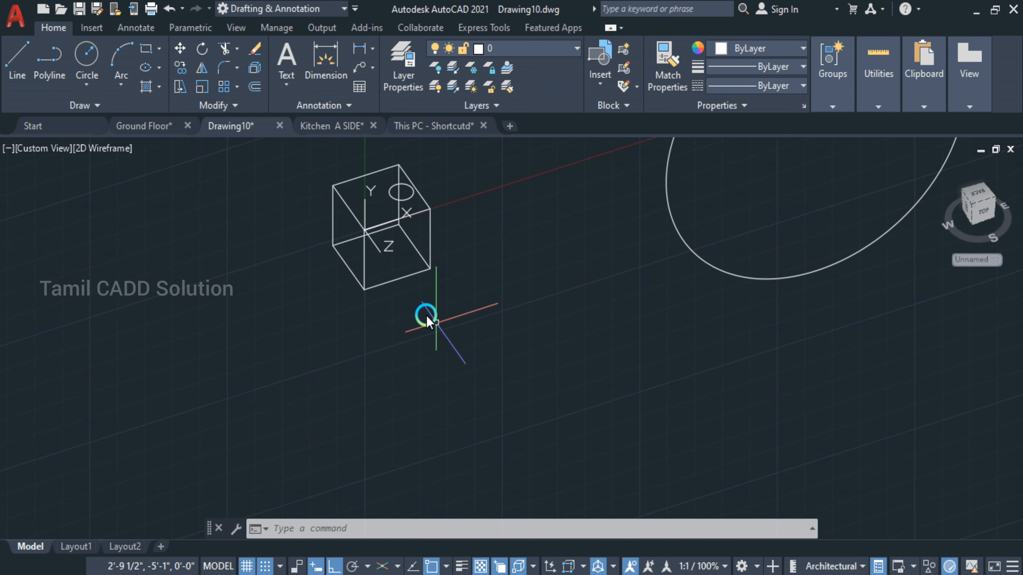
middle_drag(419, 318, 501, 515)
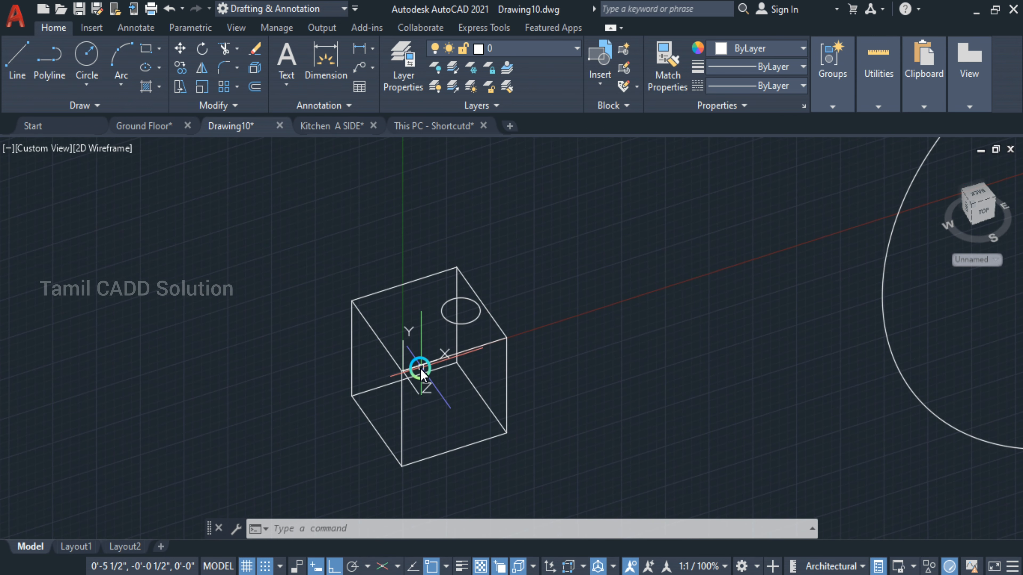
click(403, 346)
click(405, 344)
click(402, 348)
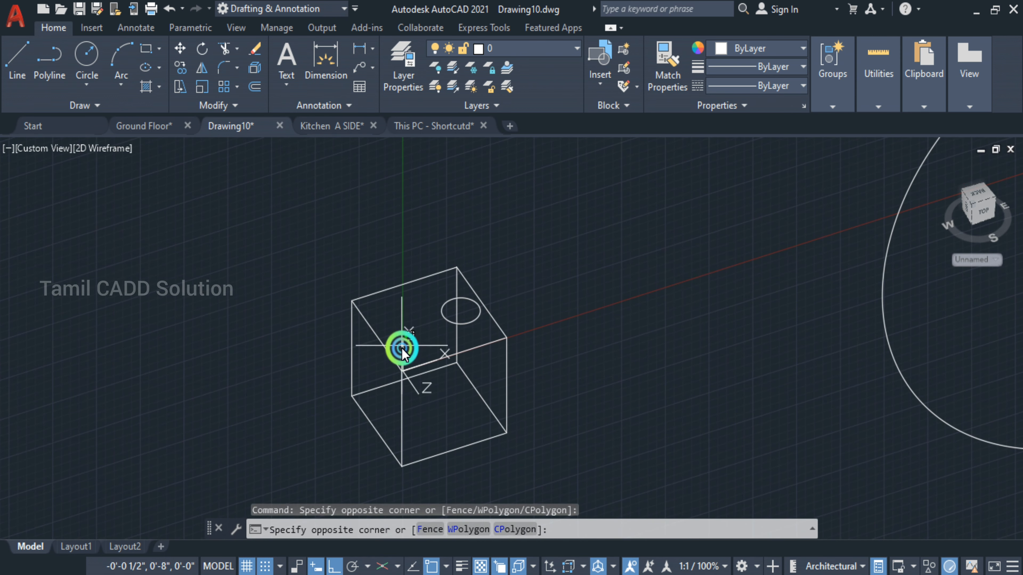
key(Escape)
scroll(388, 368, down, 4)
key(Escape)
click(400, 381)
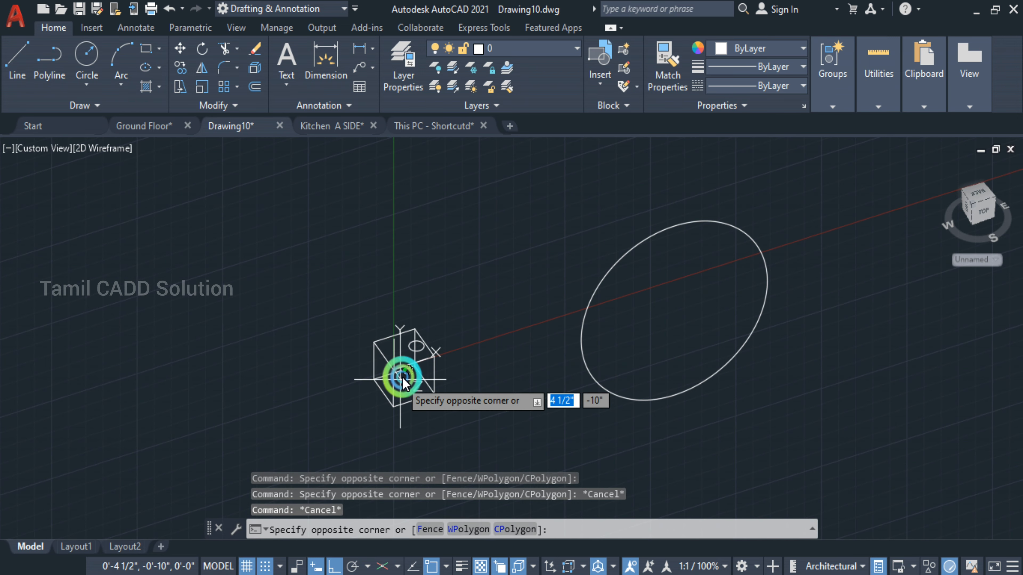
scroll(402, 372, down, 5)
key(Escape)
- Delete the large circle beside the box
click(552, 385)
click(445, 317)
key(Delete)
middle_click(427, 366)
middle_click(427, 366)
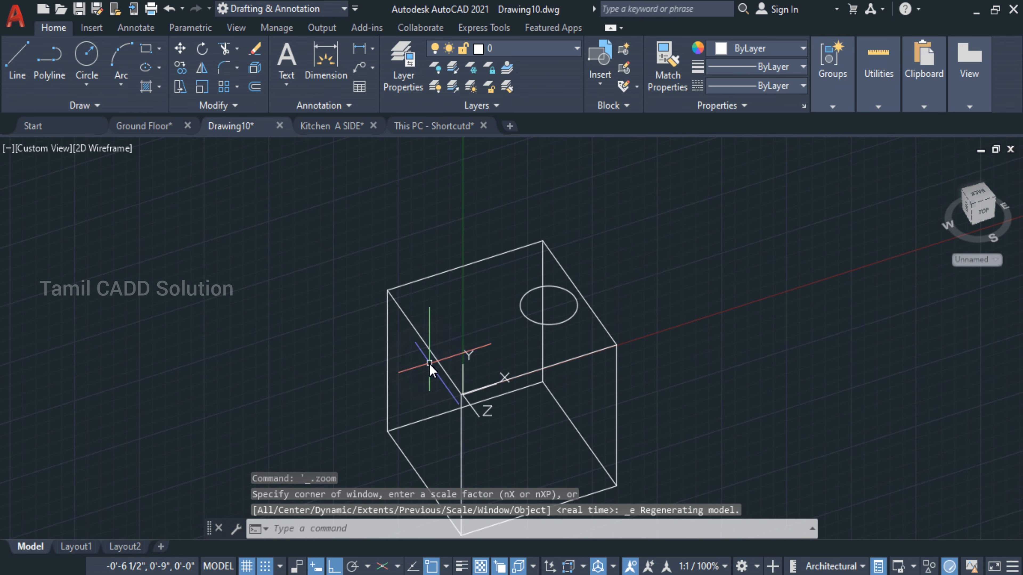
click(515, 385)
click(451, 350)
key(Escape)
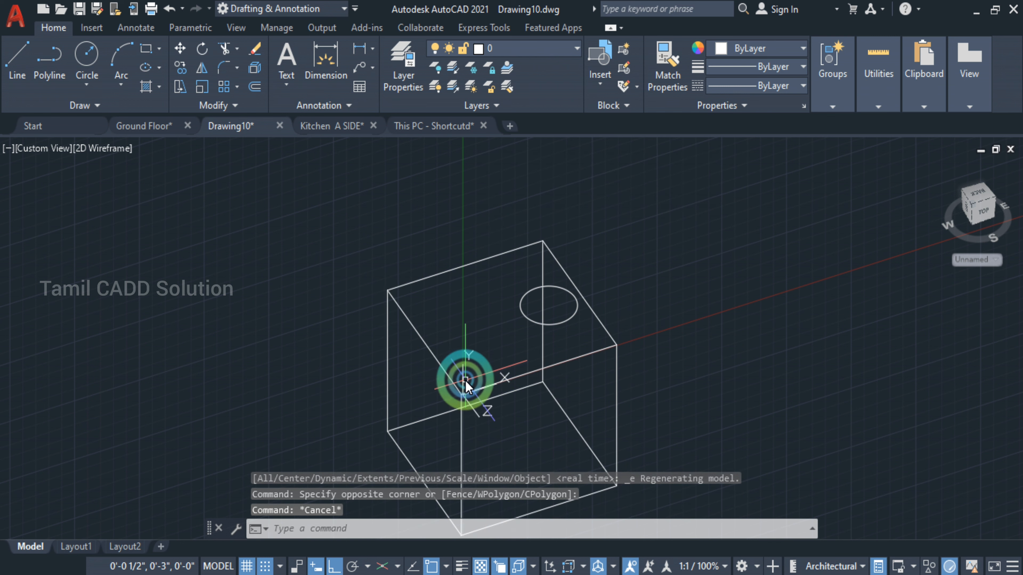
scroll(485, 340, down, 4)
click(485, 341)
key(Escape)
scroll(482, 340, up, 6)
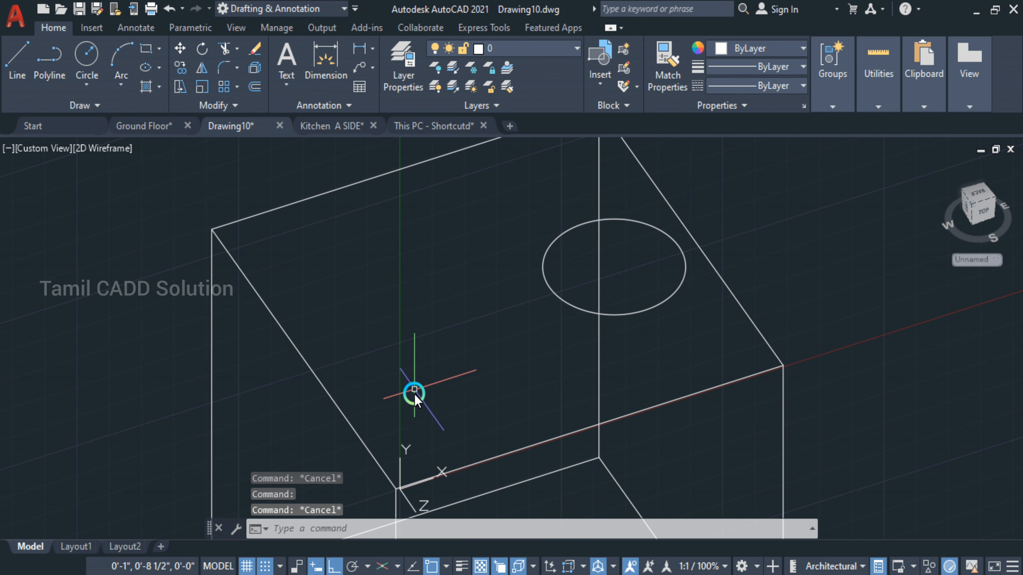
click(401, 474)
key(Escape)
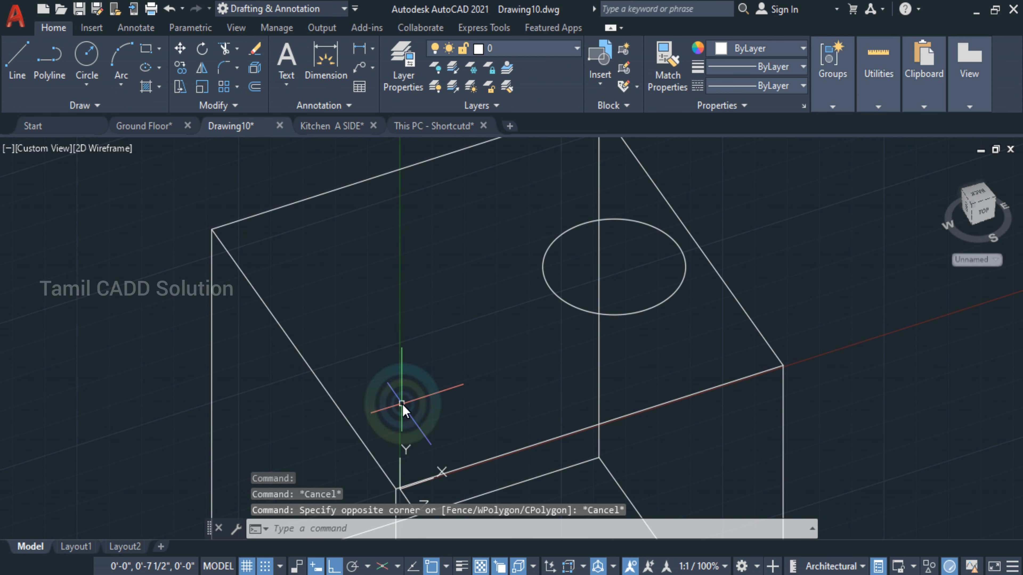
- Realign the UCS to the box's top face, with its origin at the near corner and the X axis along the front top edge
text(U)
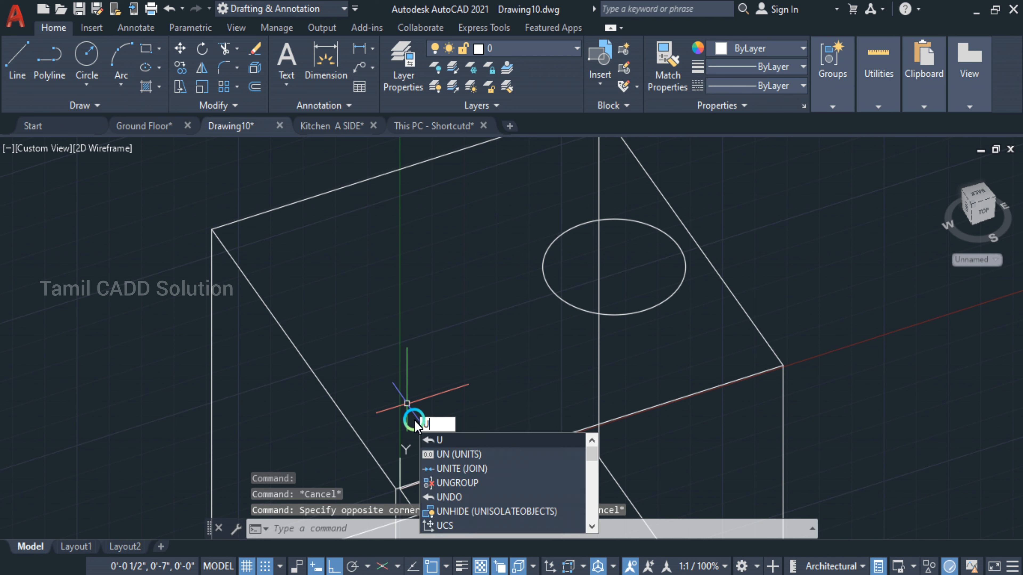
text(CS)
key(Return)
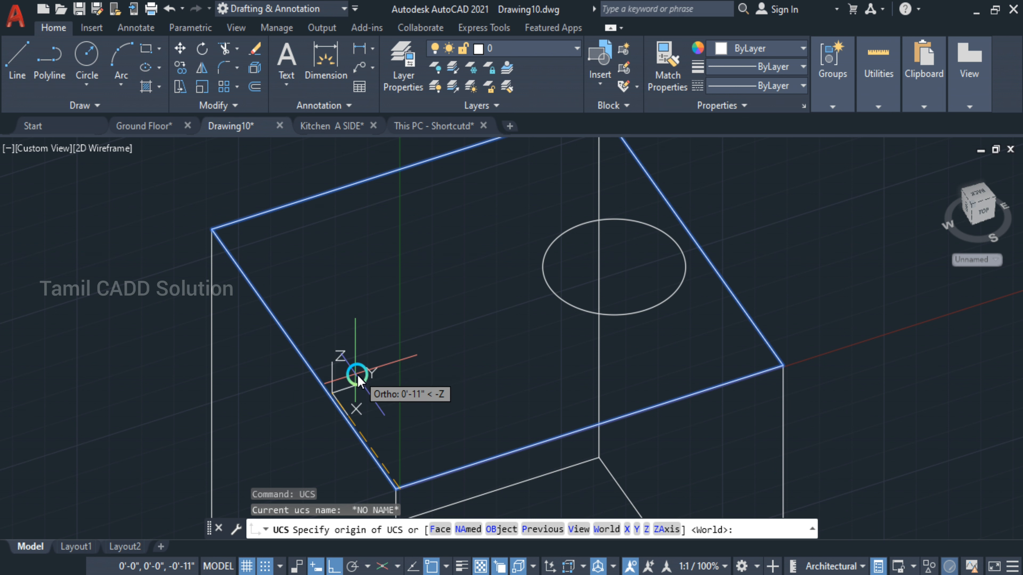
middle_drag(445, 356, 474, 231)
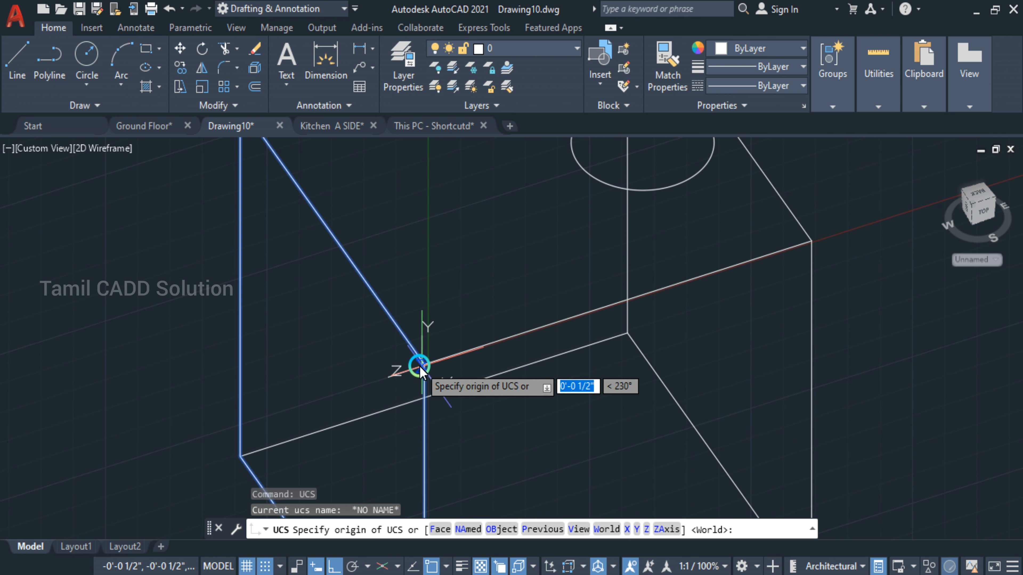
click(424, 366)
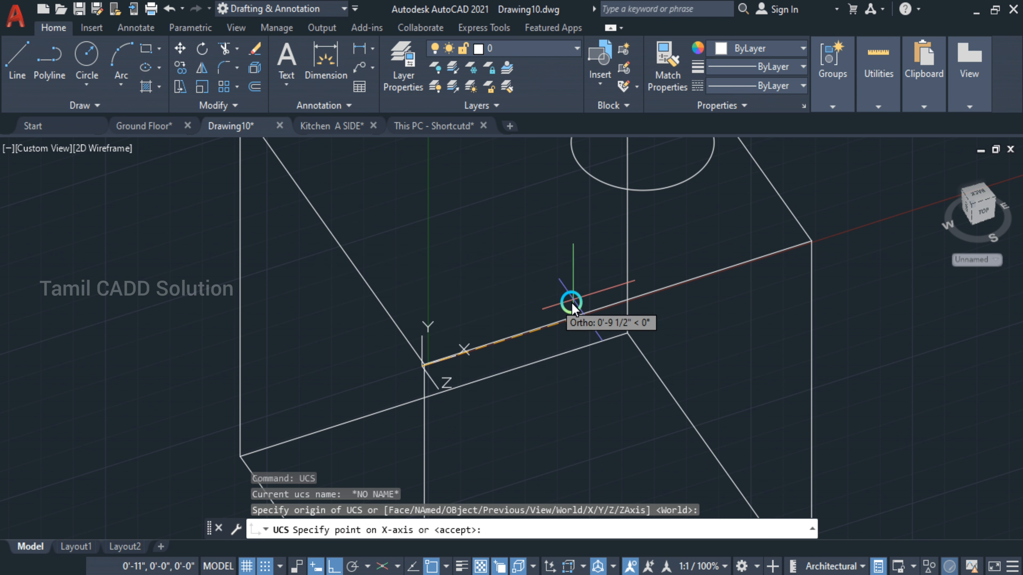
click(589, 305)
click(347, 235)
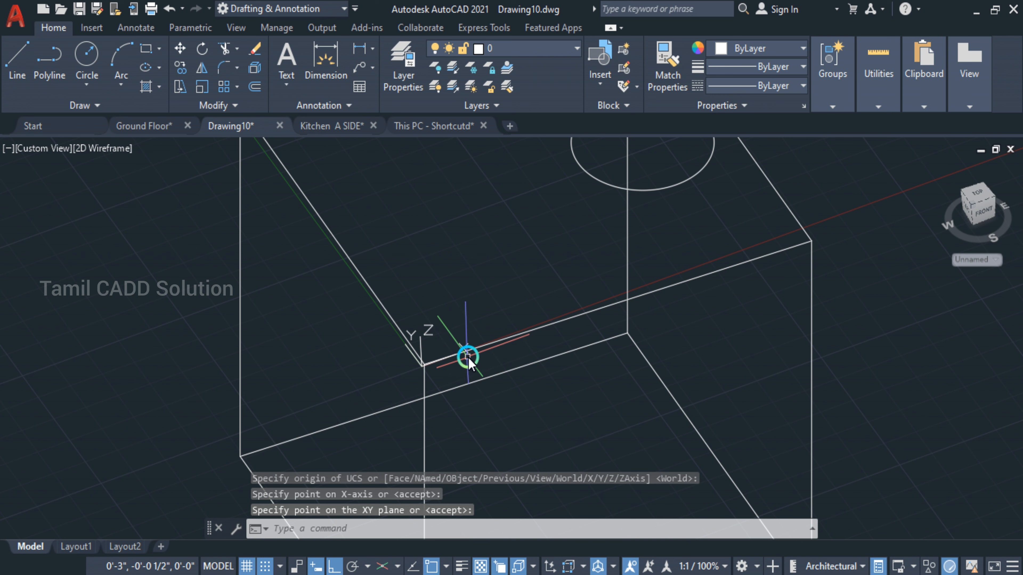
- Draw a circle with a radius of about 4 1/2 inches on the box's top face, near the UCS origin
text(c)
key(Return)
click(489, 227)
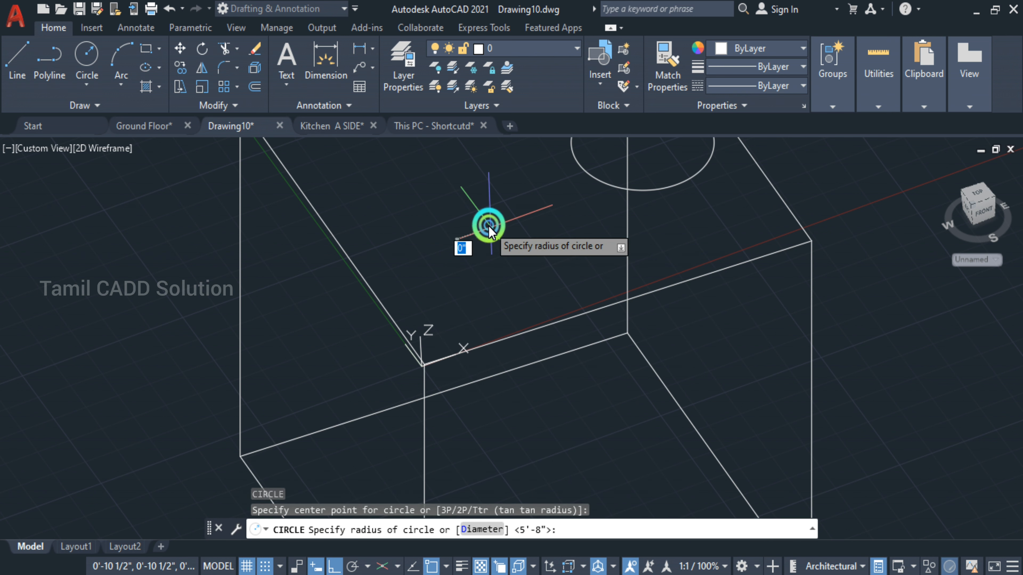
click(515, 262)
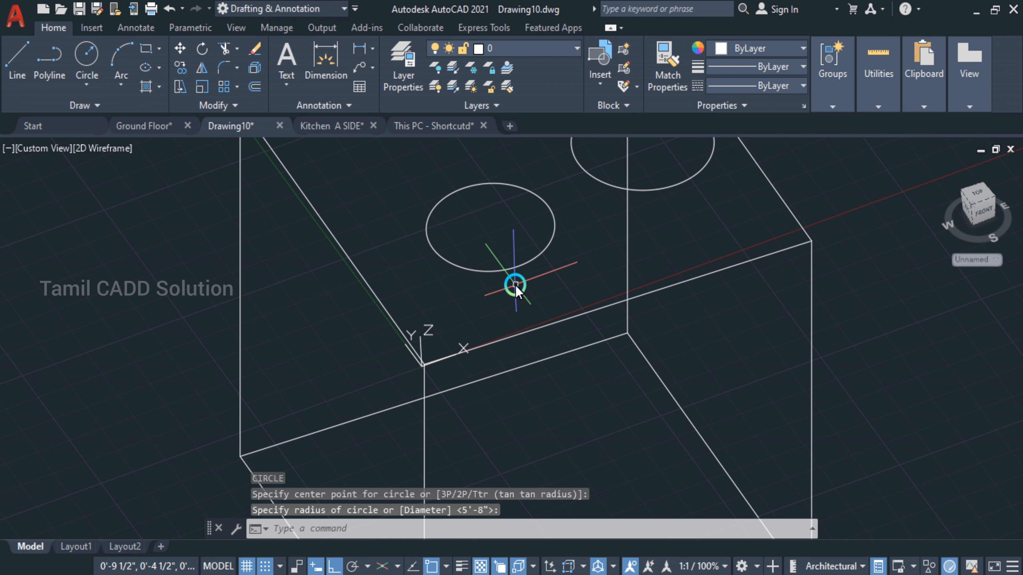
scroll(463, 342, up, 2)
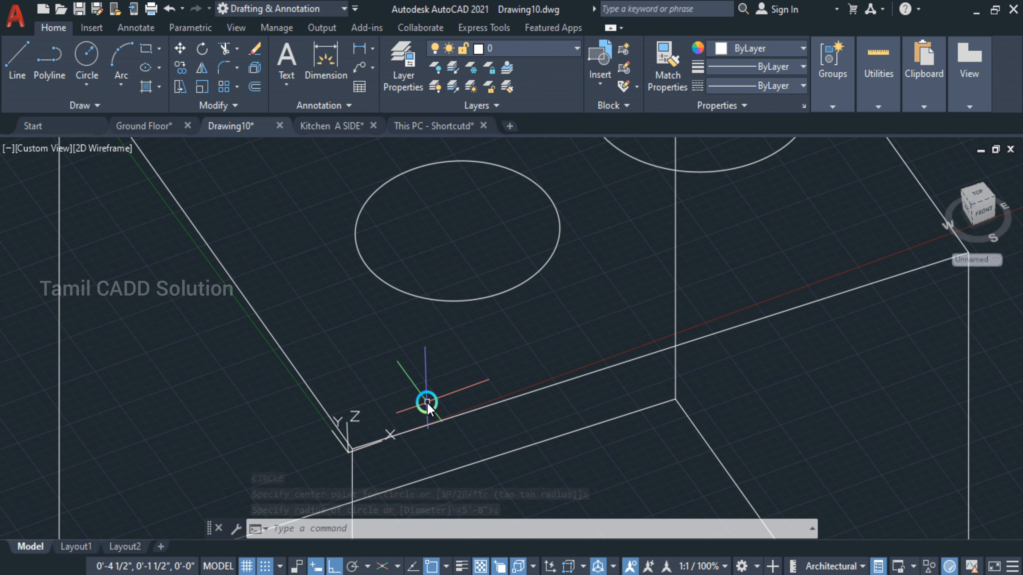
scroll(463, 314, down, 3)
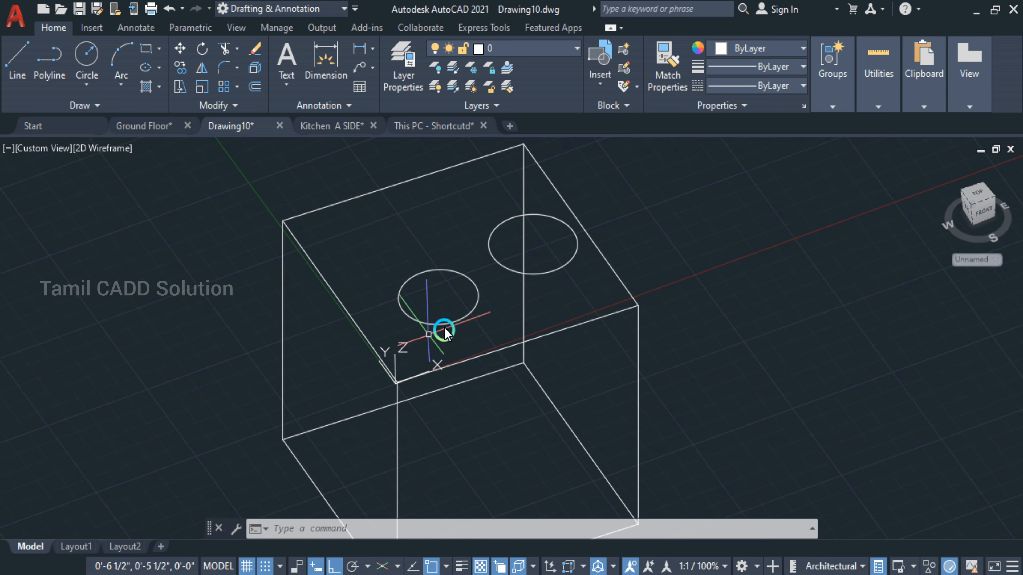
middle_drag(467, 296, 454, 310)
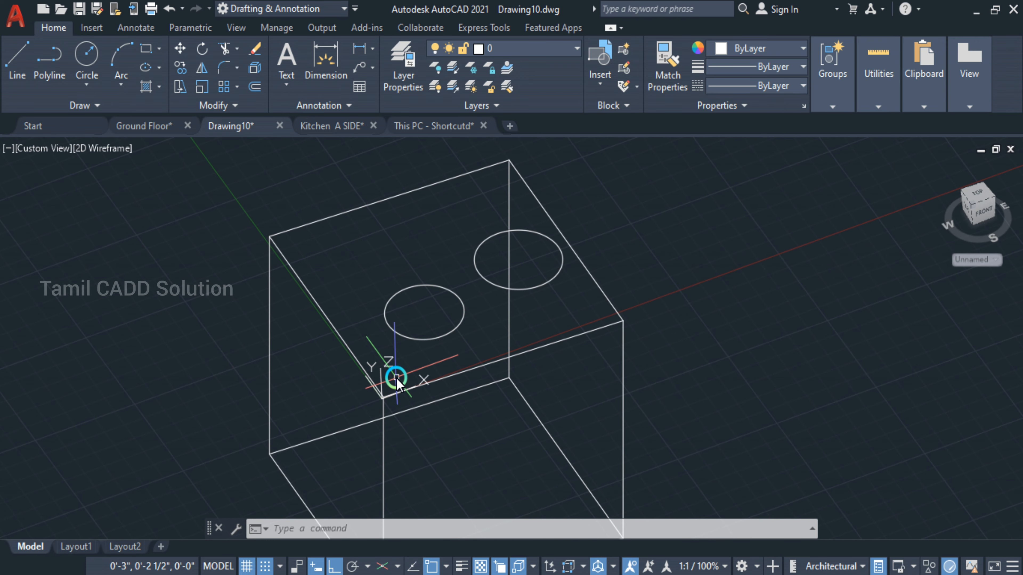
- Turn on Dynamic UCS and draw a circle with a radius of about 5 1/2 inches on the box's front face
key(F6)
text(c)
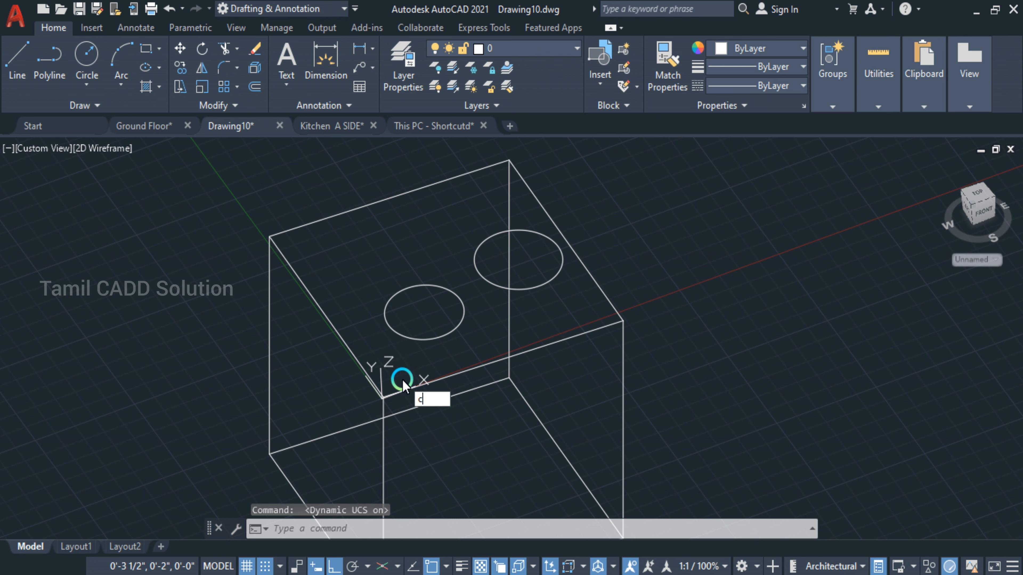
key(Return)
middle_drag(544, 420, 507, 270)
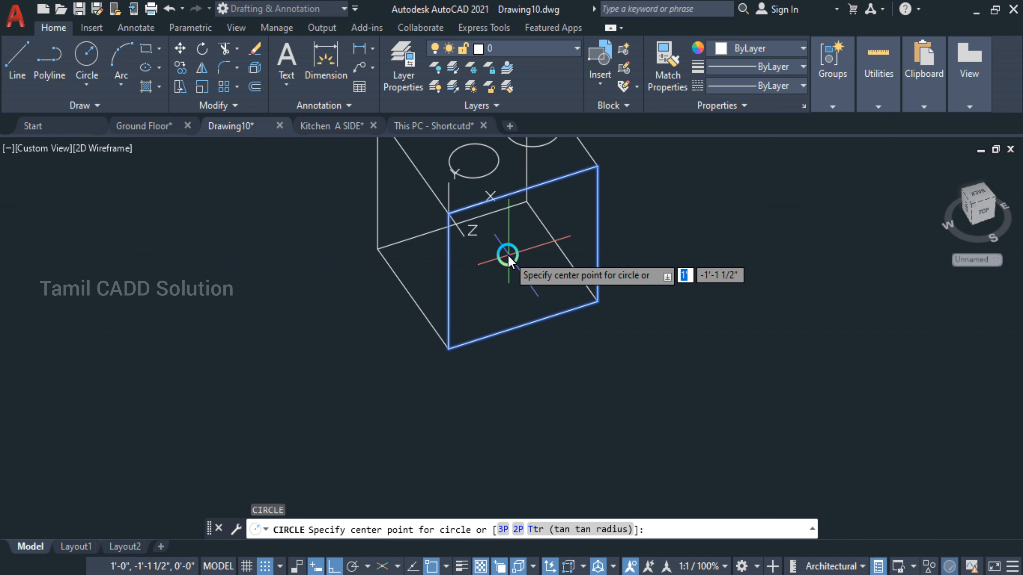
click(507, 265)
click(511, 278)
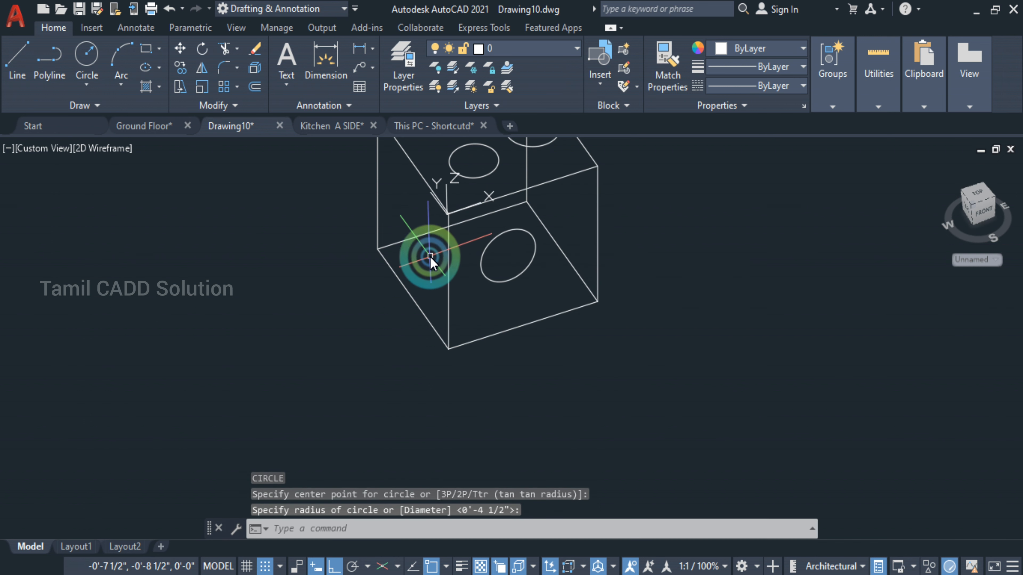
- Draw a circle with a radius of about 7 inches on the box's left face
key(Return)
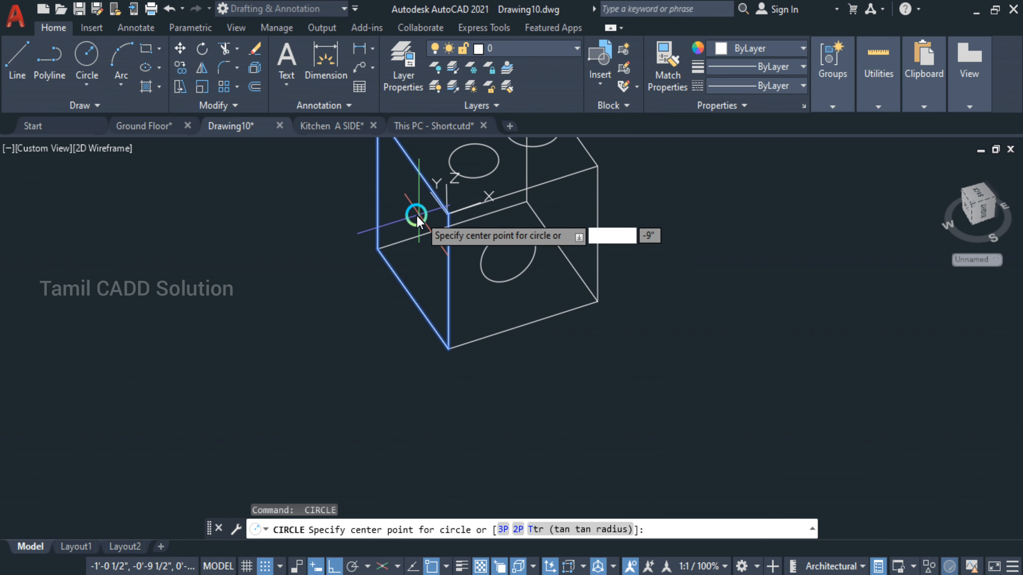
click(415, 216)
click(417, 254)
middle_drag(473, 255, 473, 328)
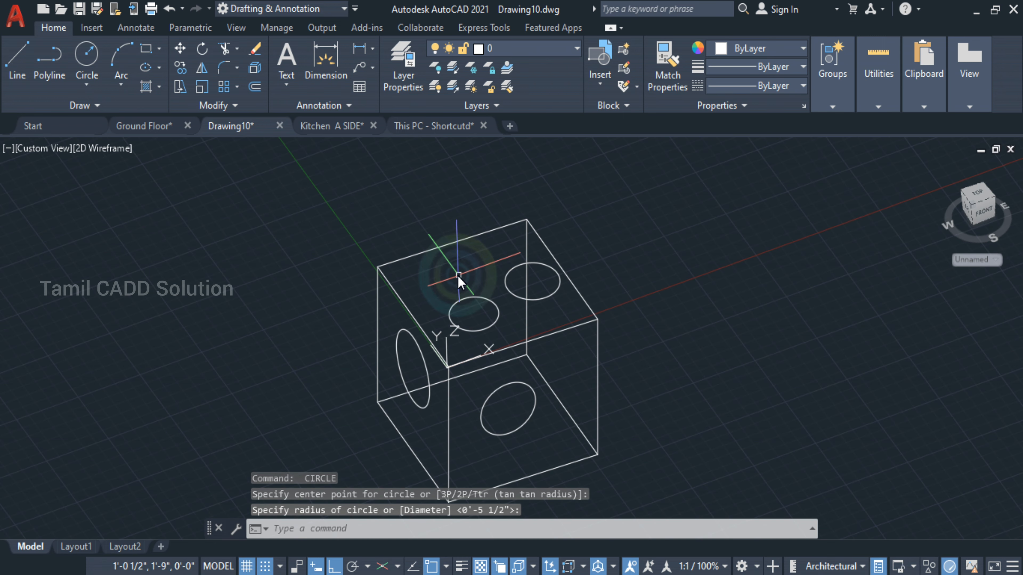
- Delete the two circles shown over the box's top face
click(468, 300)
key(Delete)
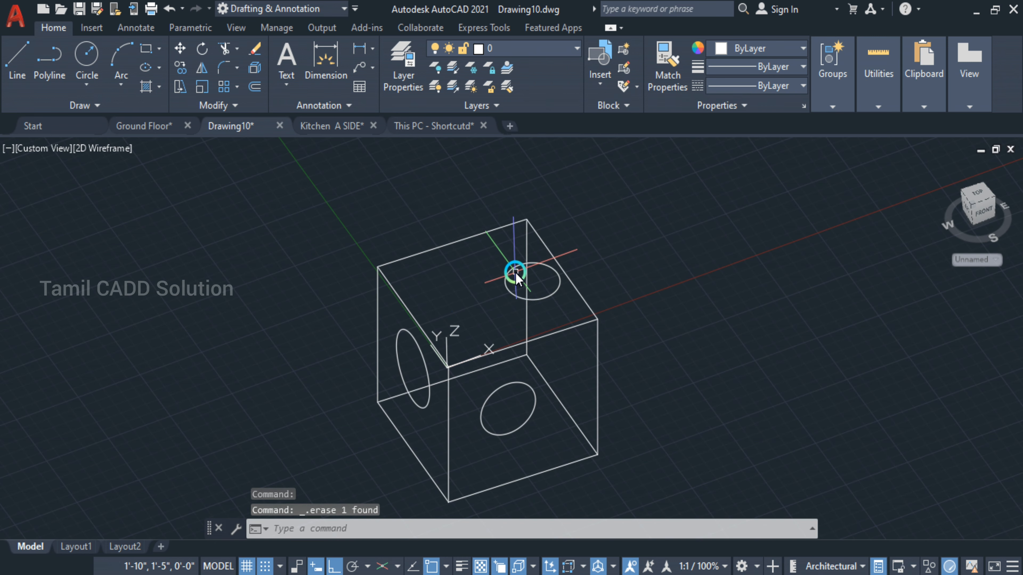
click(508, 270)
key(Delete)
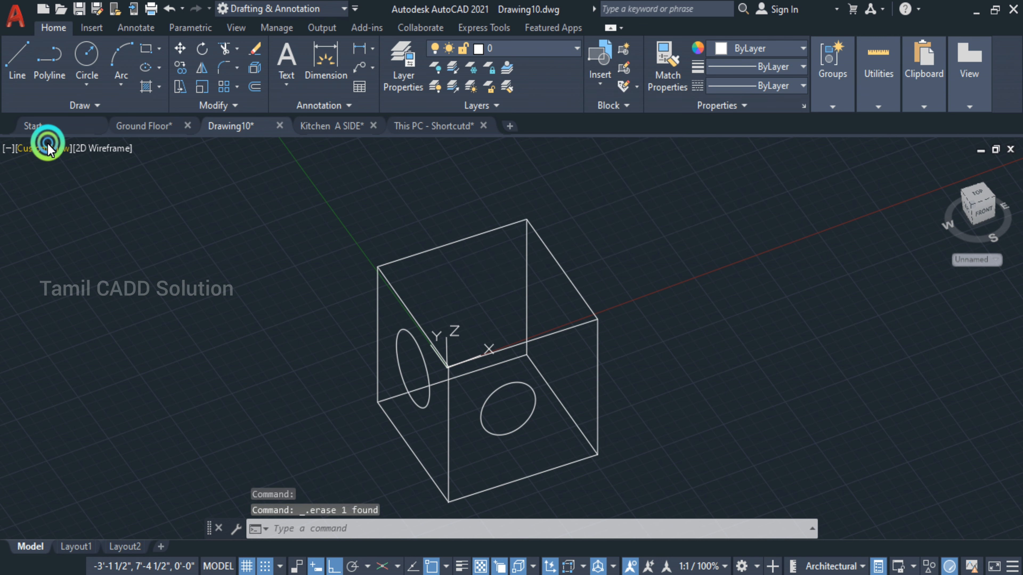
- Switch to the SW Isometric view and draw a circle with a radius of about 4 inches on the box's top face
click(47, 148)
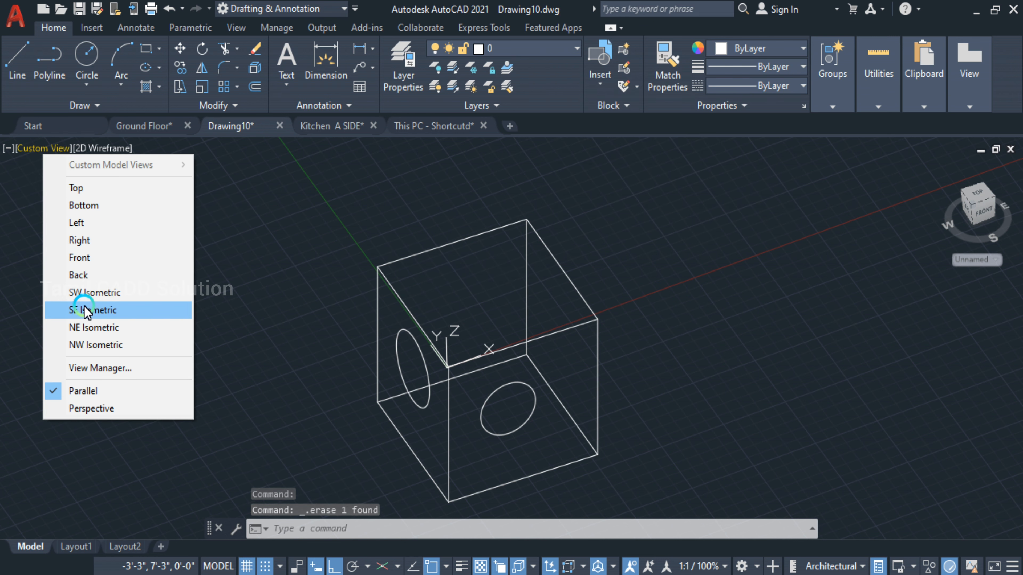
click(89, 293)
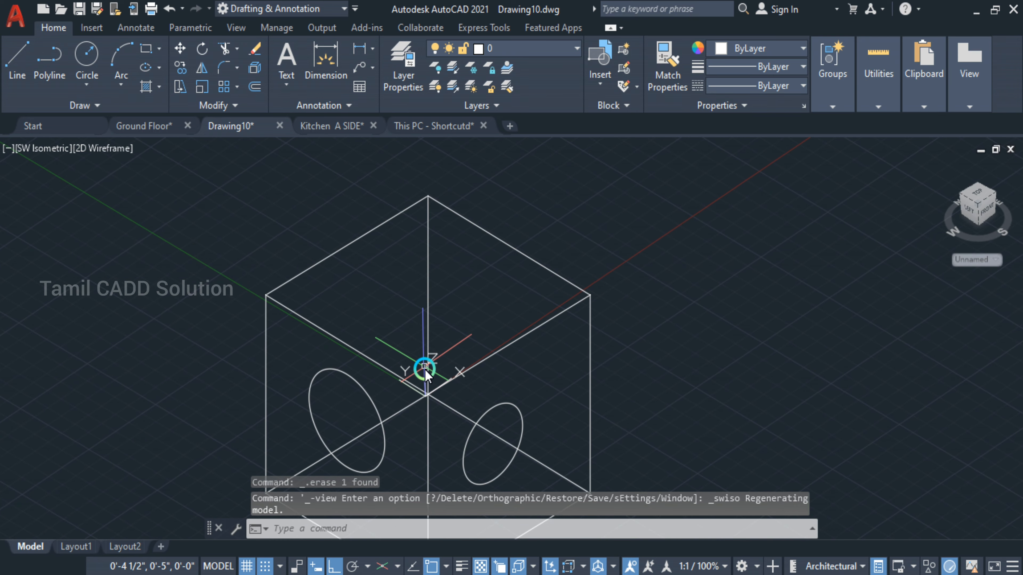
text(c)
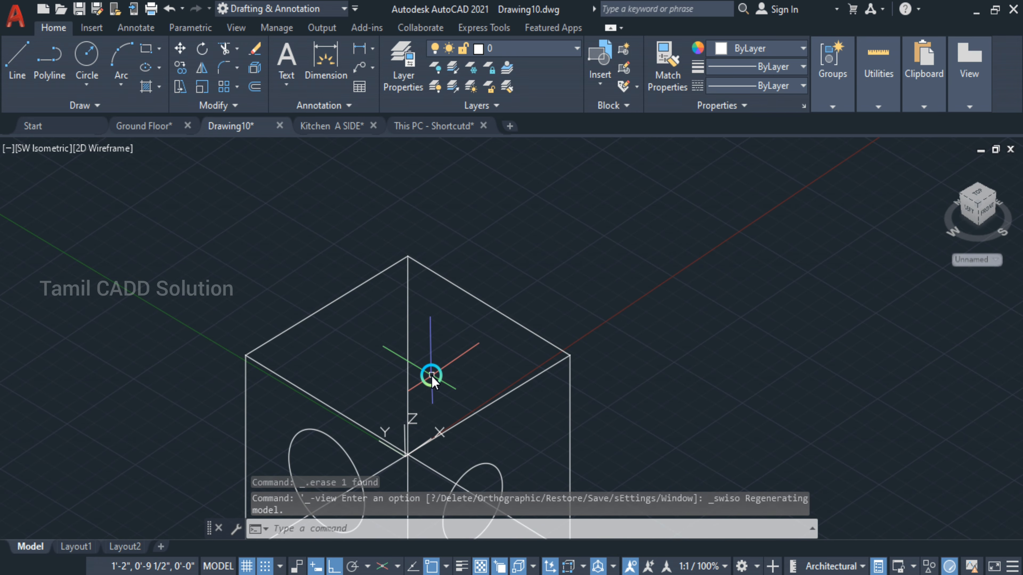
key(Return)
click(371, 348)
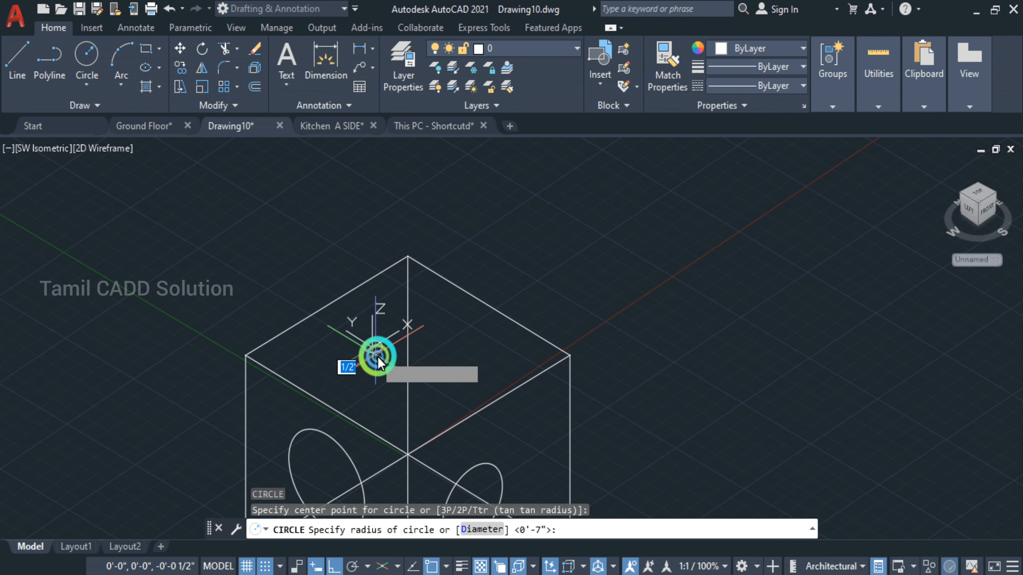
key(Return)
- Draw a circle with a radius of about 4 1/2 inches on the box's right face
shift+middle_drag(512, 443, 413, 274)
text(c)
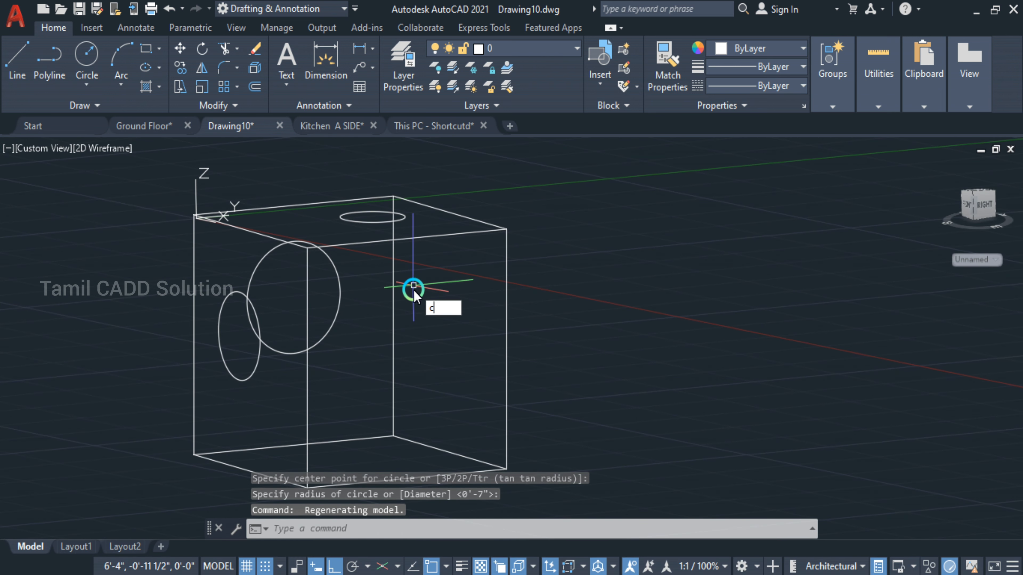
key(Return)
click(366, 347)
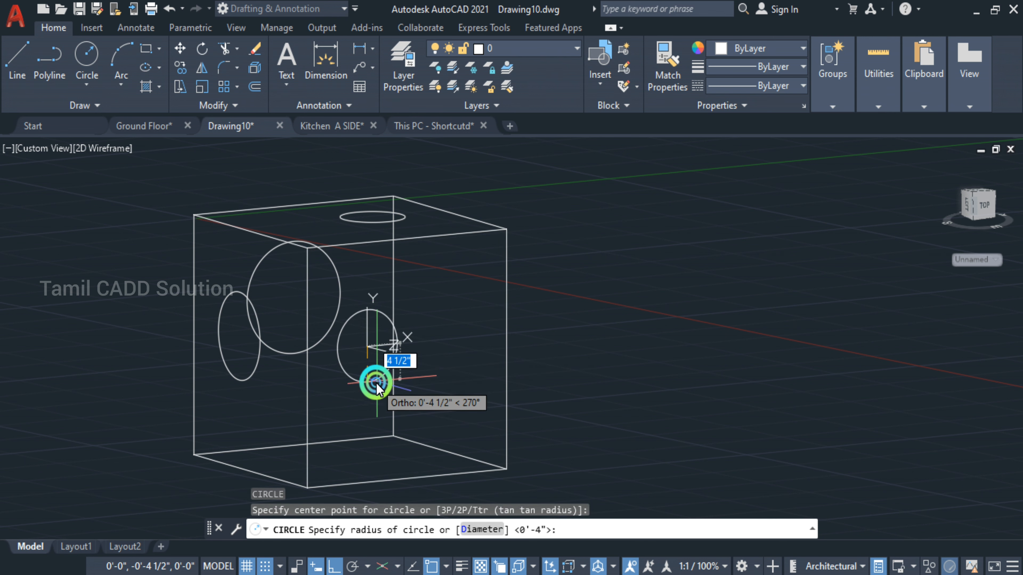
key(Return)
mouse_move(412, 397)
middle_down()
mouse_move(354, 396)
mouse_move(382, 388)
mouse_move(292, 411)
mouse_move(299, 406)
middle_up()
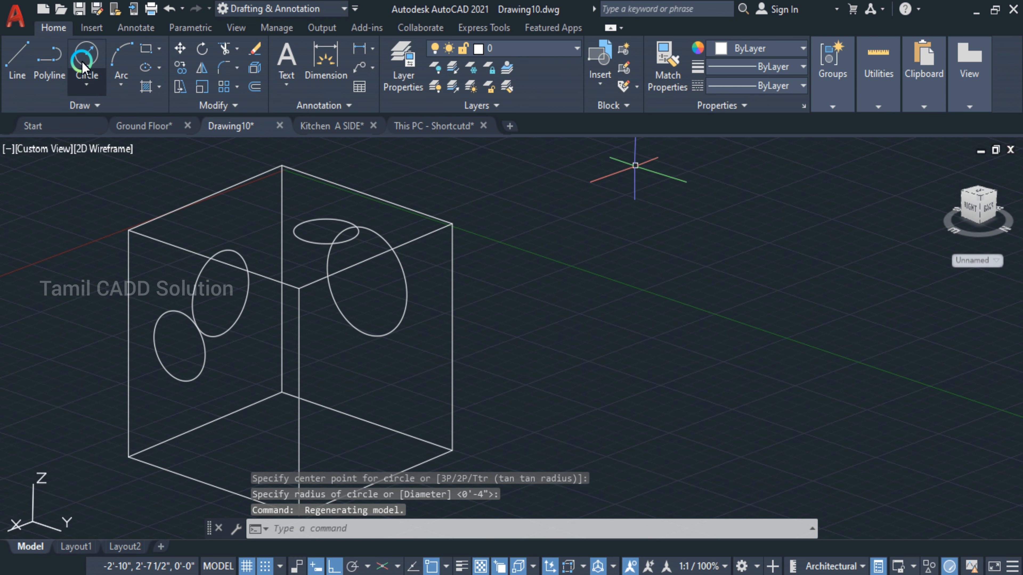
click(86, 54)
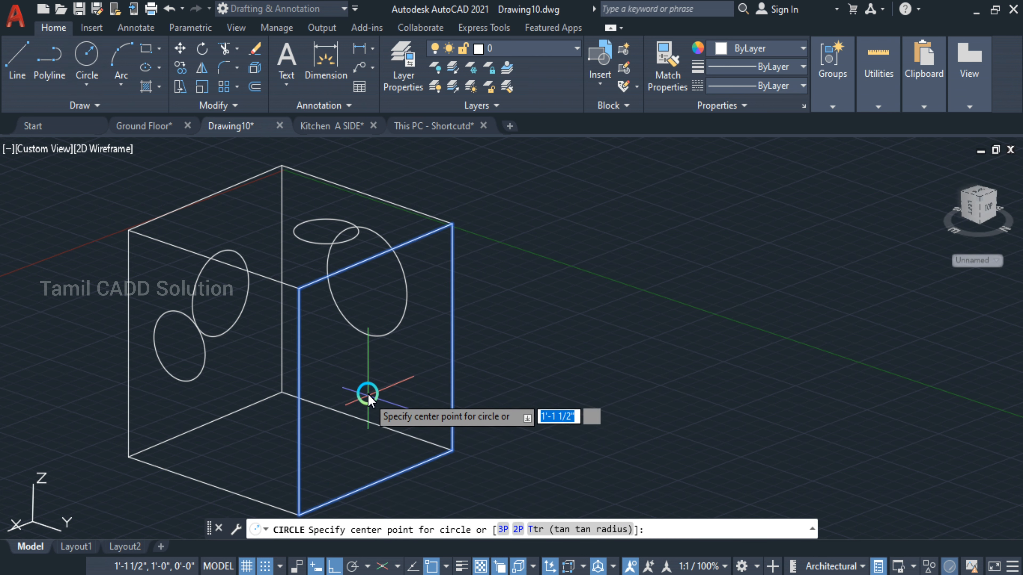
click(369, 385)
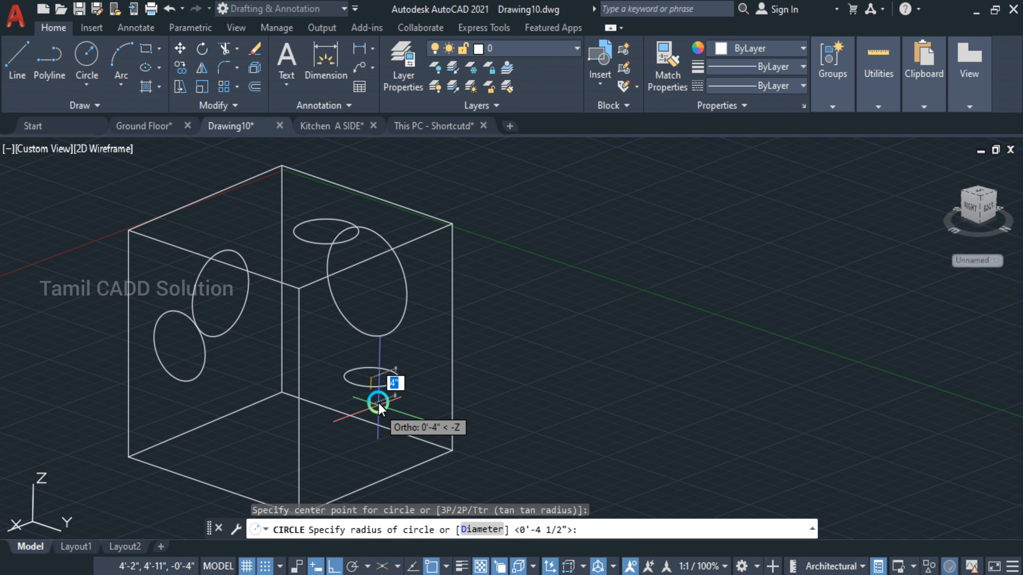
key(Escape)
- Draw a circle with a radius of about 3 inches on the box's front-right face, below the large circle
key(Return)
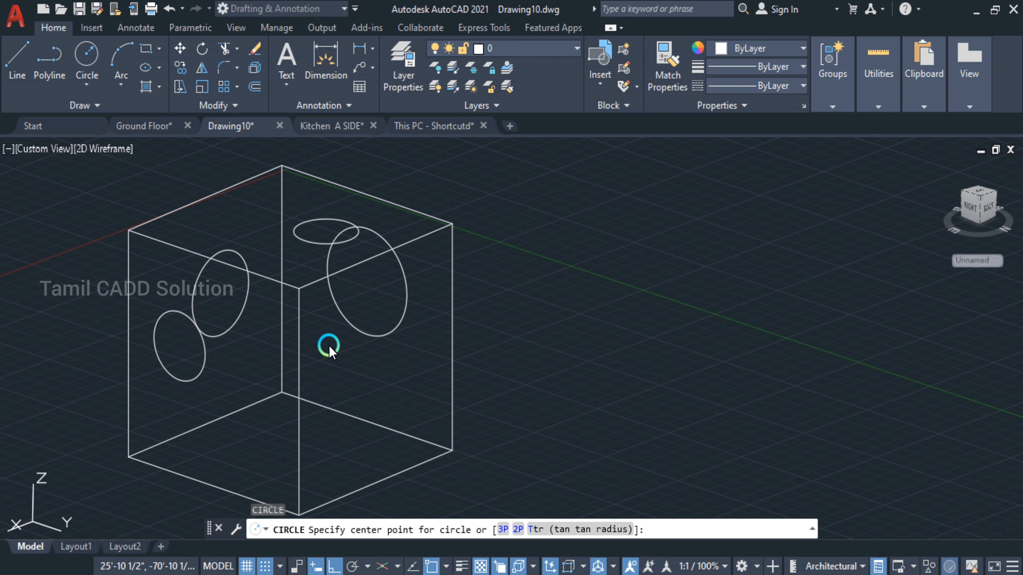
click(381, 374)
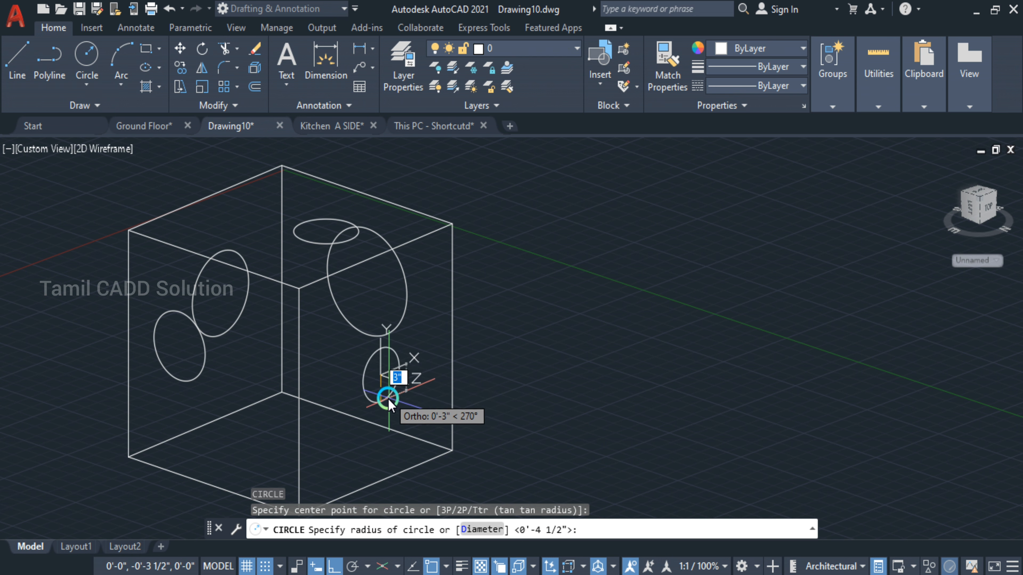
shift+middle_drag(389, 402, 537, 423)
- Delete the 3D box together with all the circles on its faces
scroll(144, 366, down, 8)
click(81, 268)
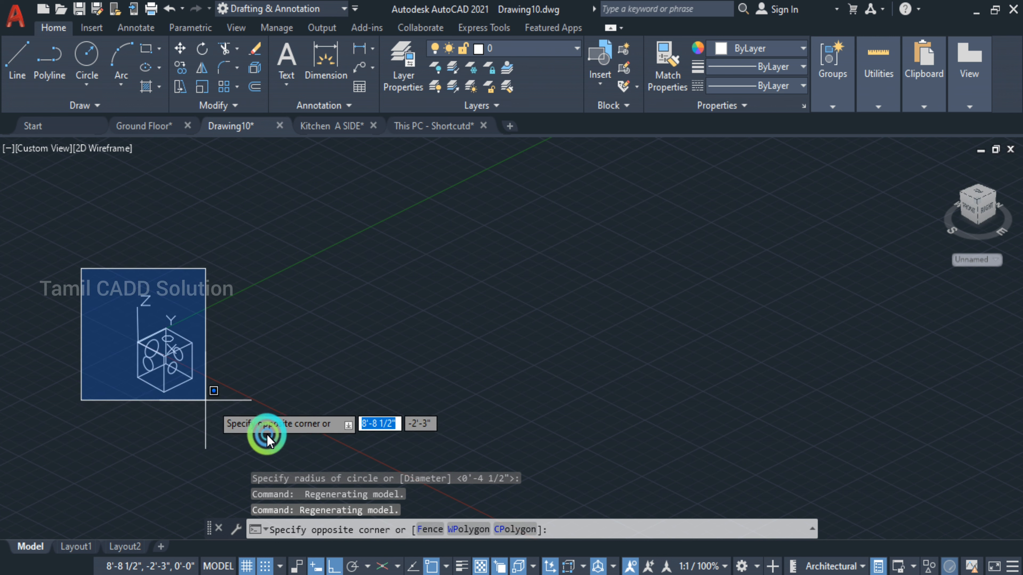
click(241, 421)
key(Delete)
- Switch to the Top view and zoom to the drawing extents
click(39, 152)
click(80, 188)
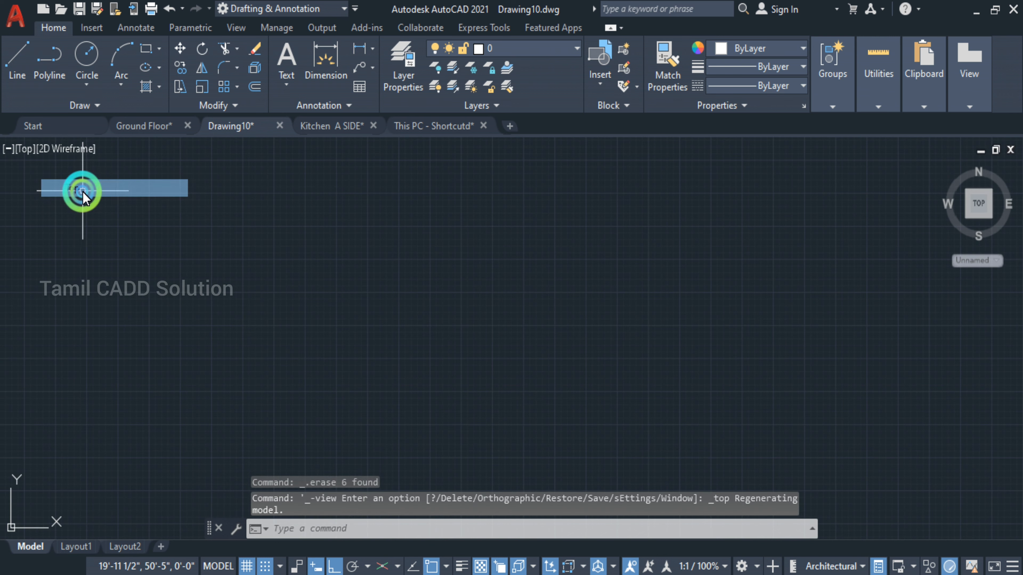
middle_click(318, 334)
middle_click(318, 334)
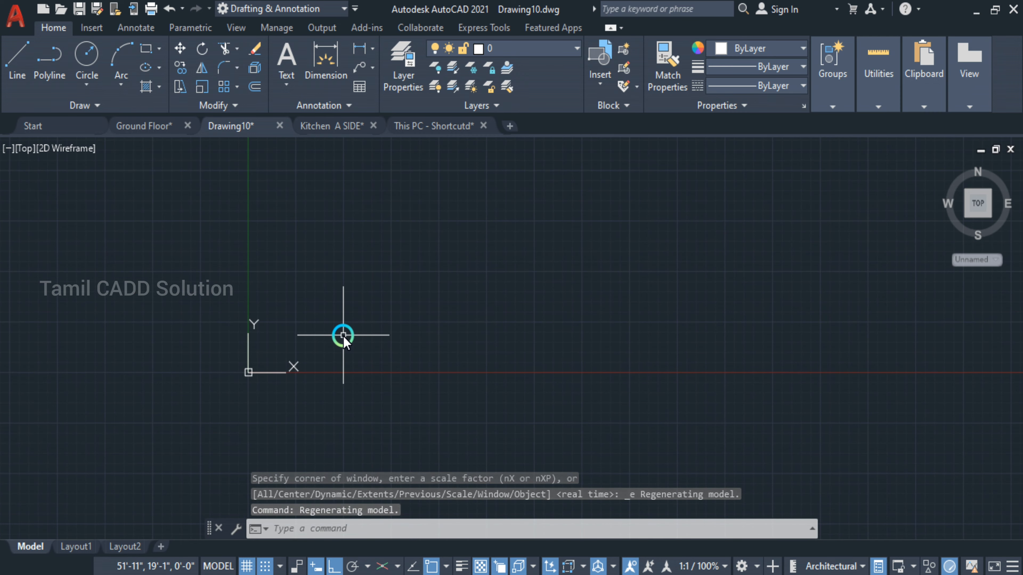
- Toggle the grid display off and back on several times, leaving it on
key(F7)
key(F7)
key(F7)
key(F7)
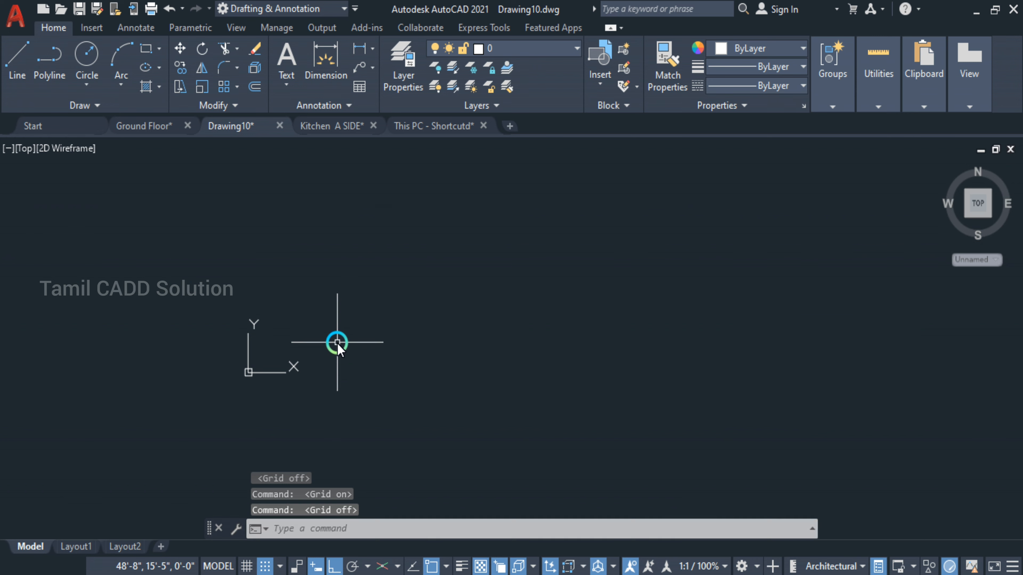
key(F7)
key(F7)
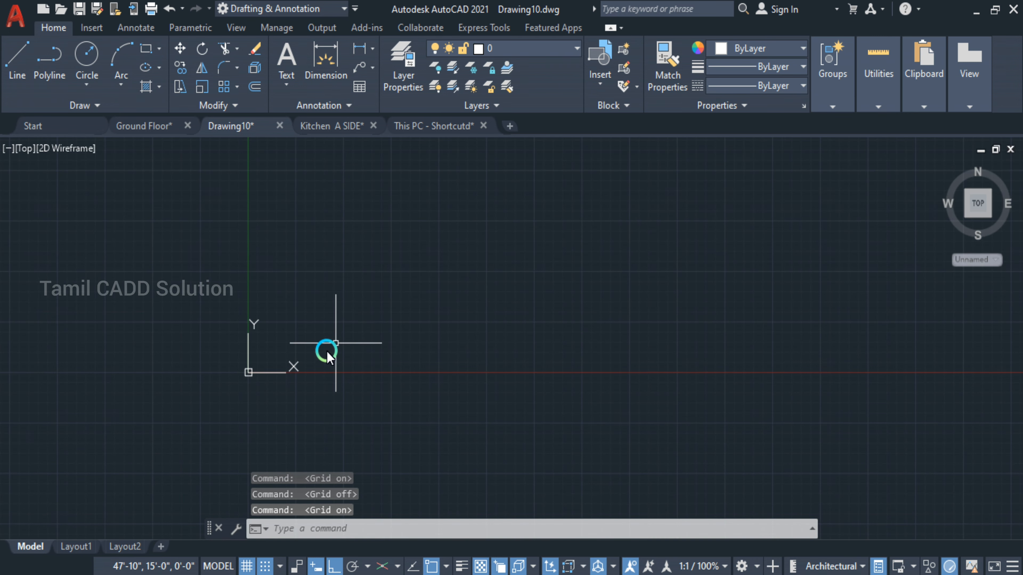
- Examine the Snap and Grid spacing values in the Drafting Settings and close the dialog without changes
scroll(289, 367, up, 6)
scroll(165, 389, up, 6)
scroll(196, 347, up, 4)
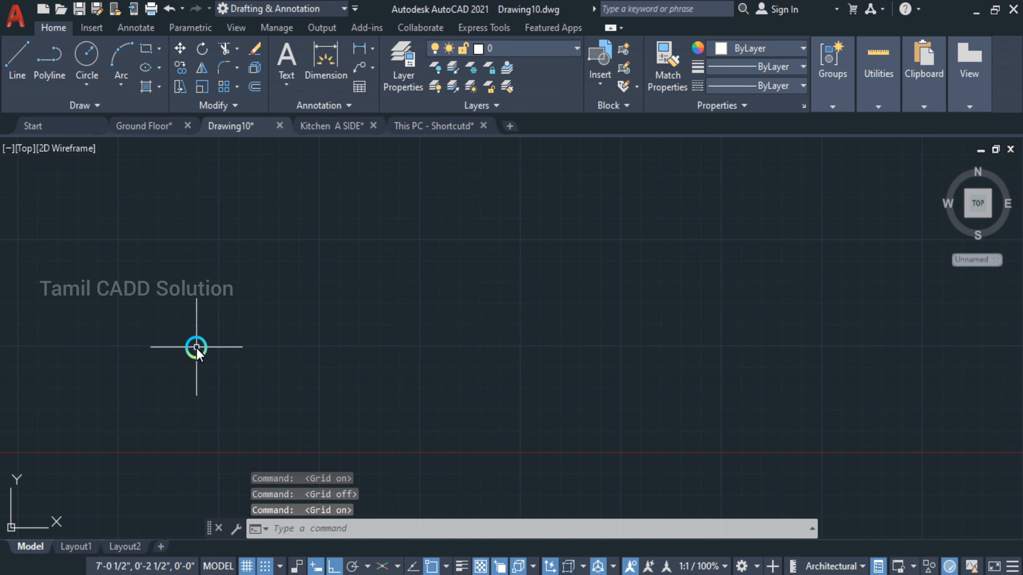
middle_drag(141, 337, 327, 314)
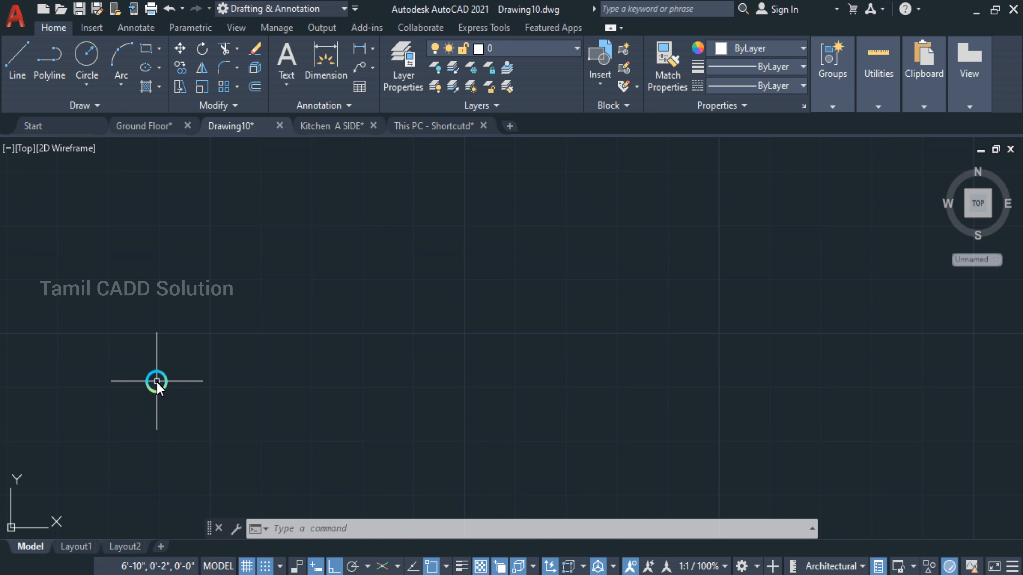
text(D)
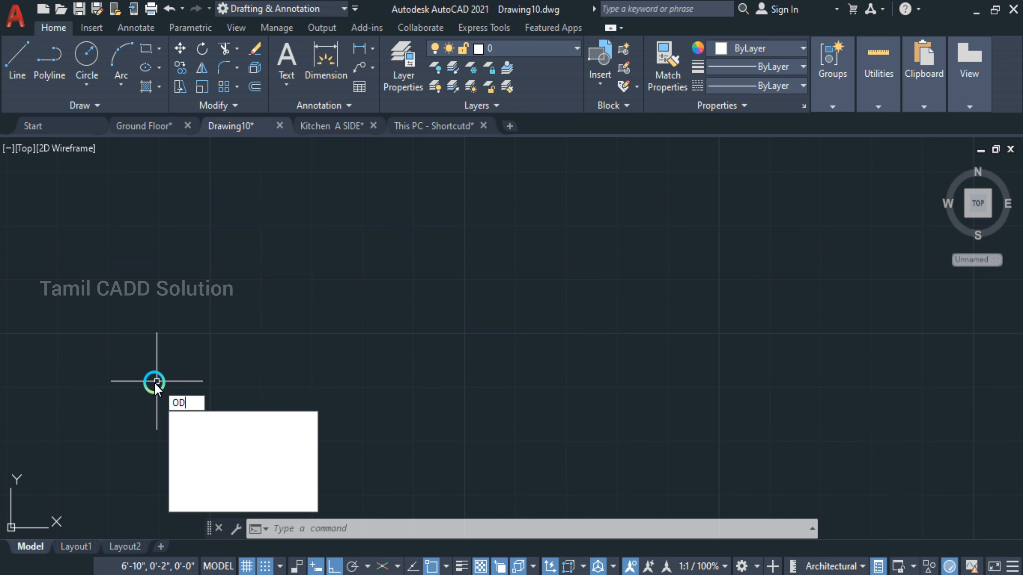
key(BackSpace)
text(S)
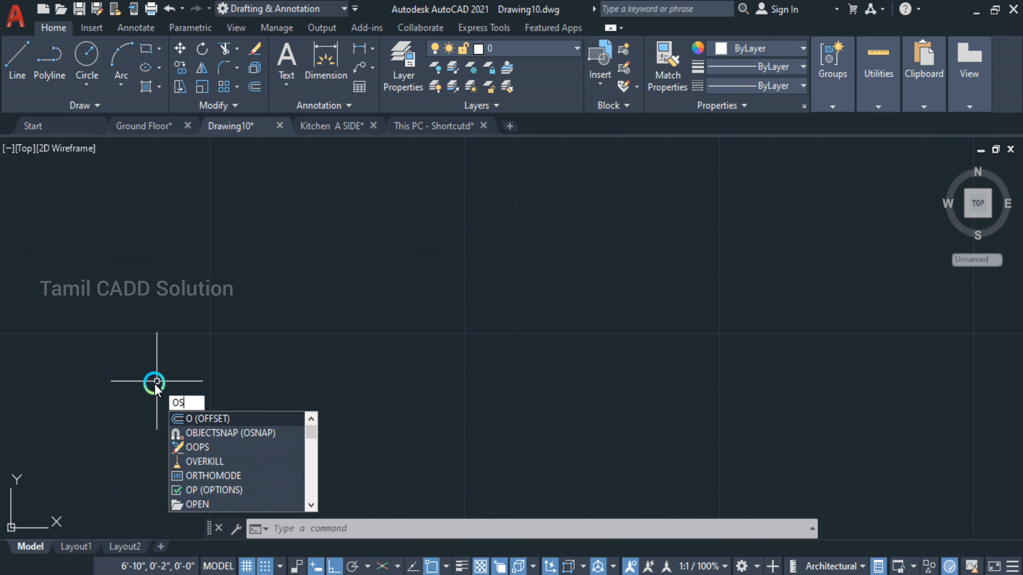
key(Return)
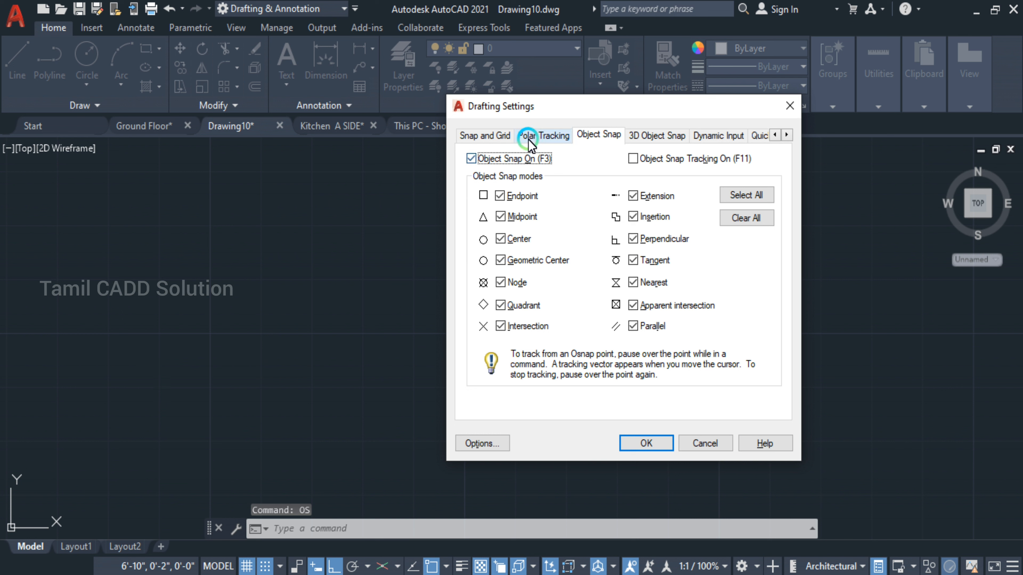
click(544, 136)
click(481, 136)
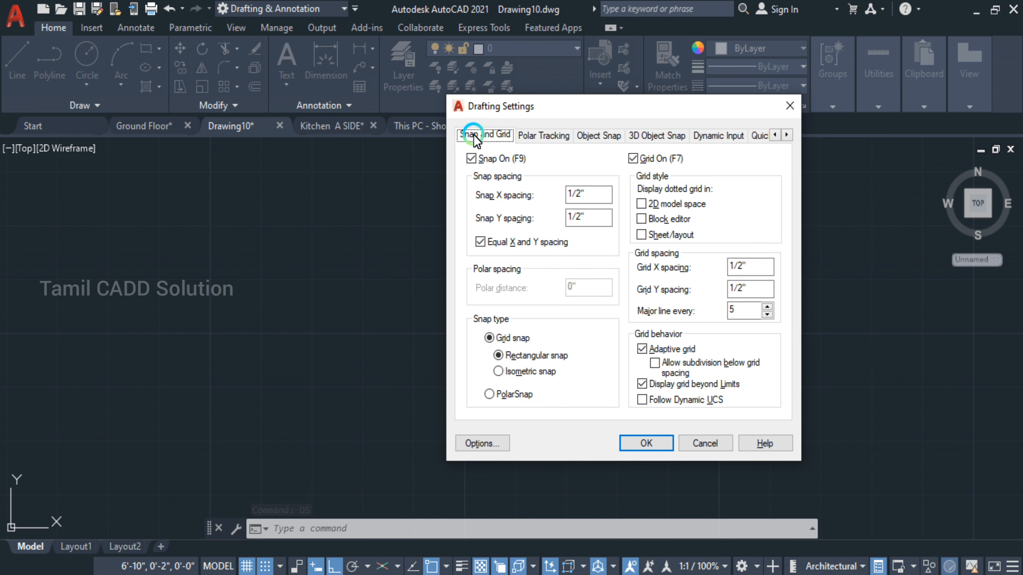
double_click(764, 270)
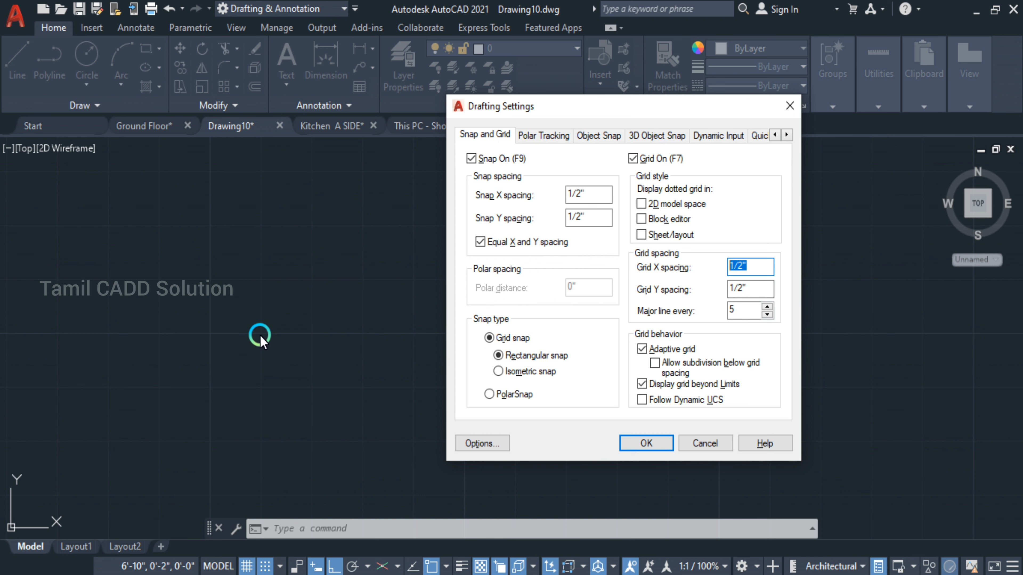
click(790, 106)
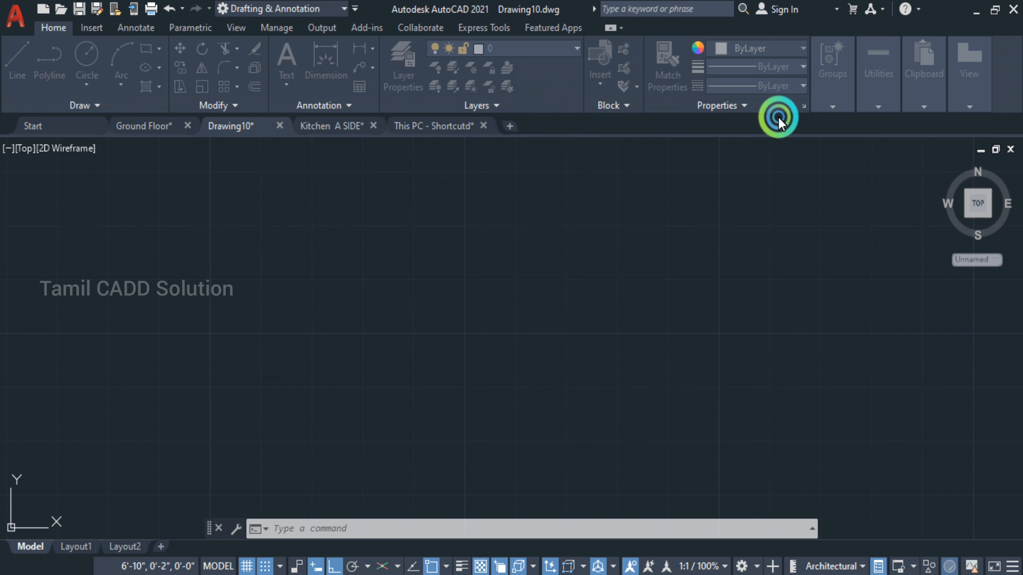
- Start a line, turn snap mode off and place the line's first point at the origin 0,0
click(12, 63)
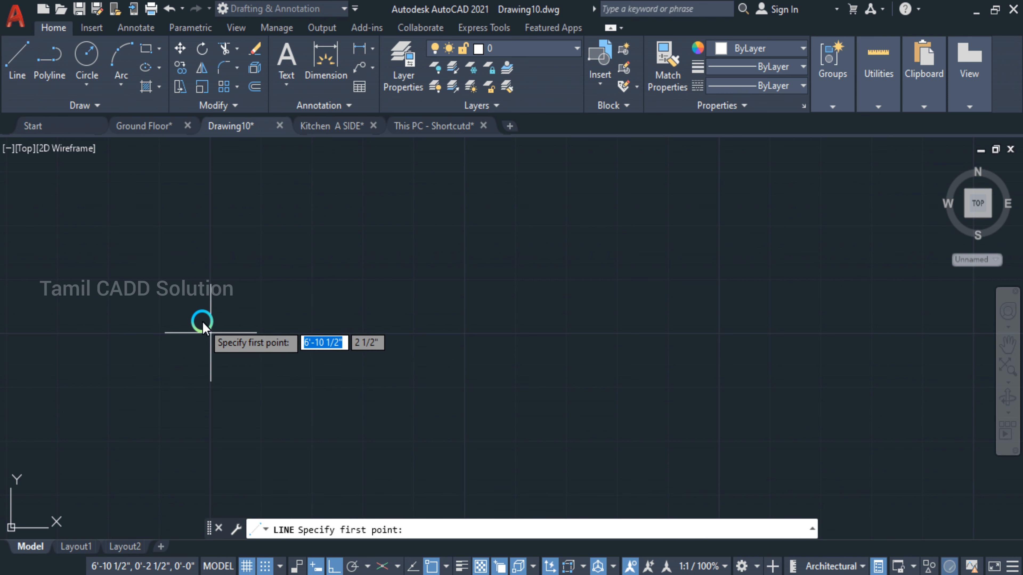
key(F9)
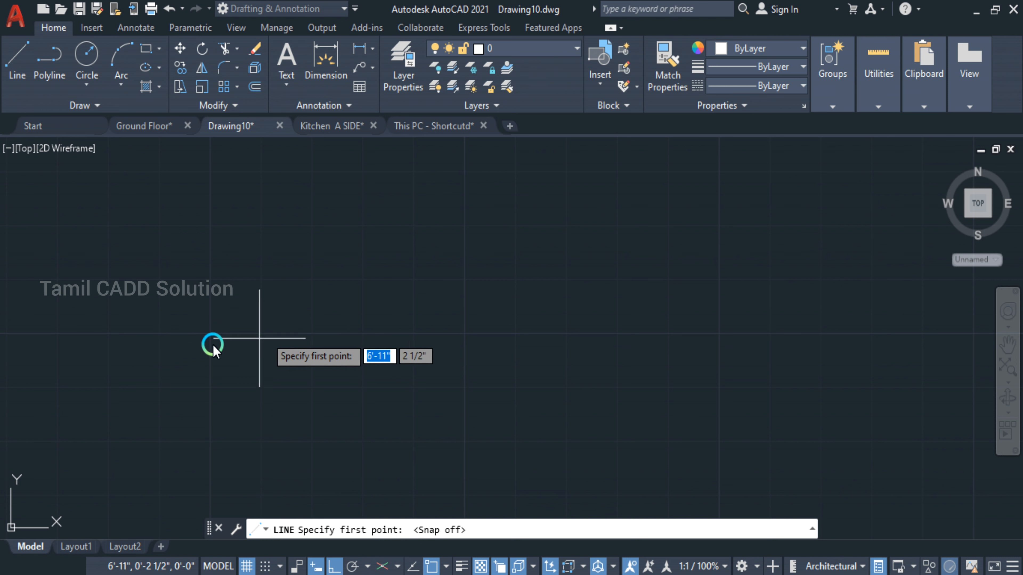
scroll(155, 358, down, 2)
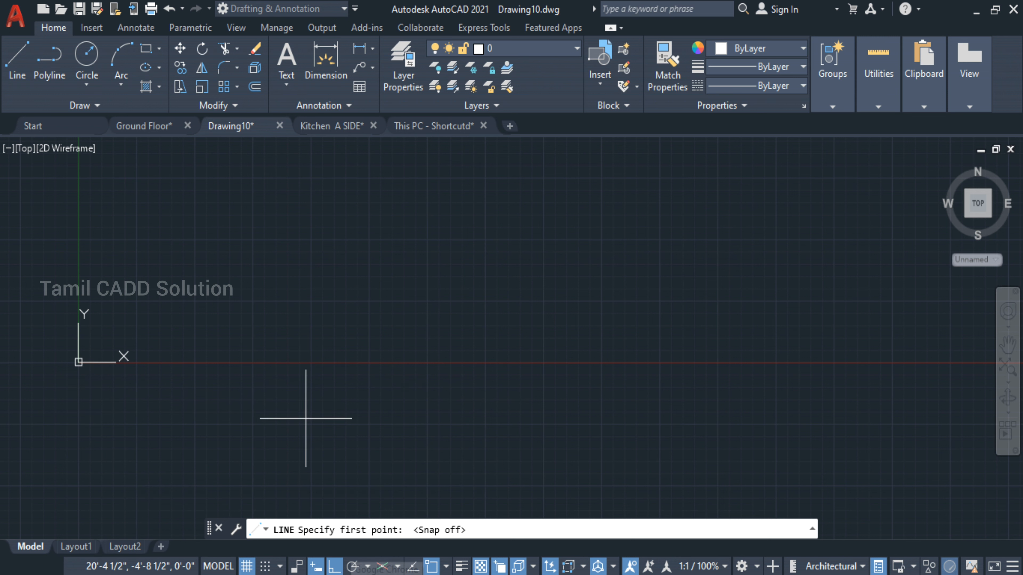
text(0)
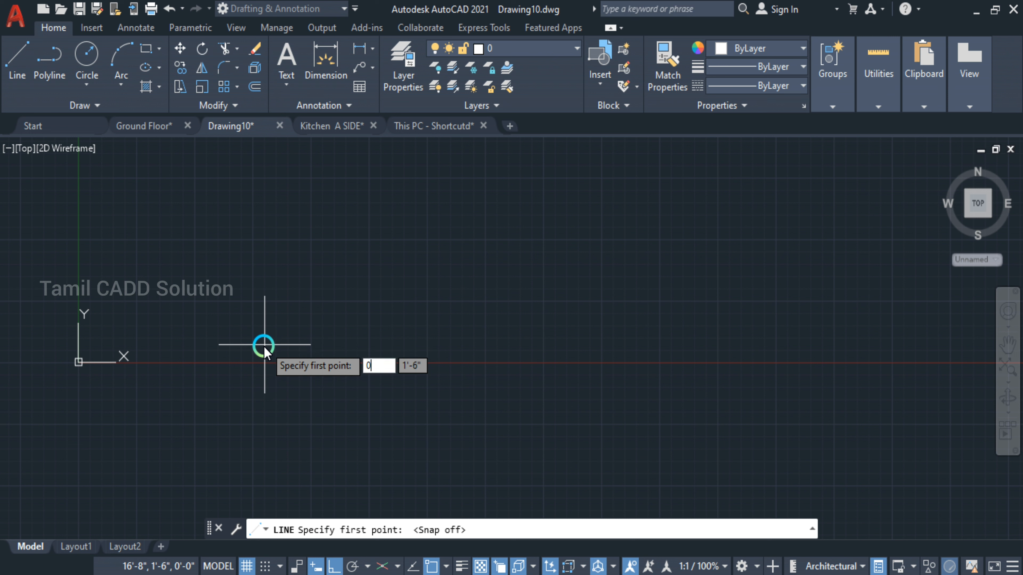
key(Tab)
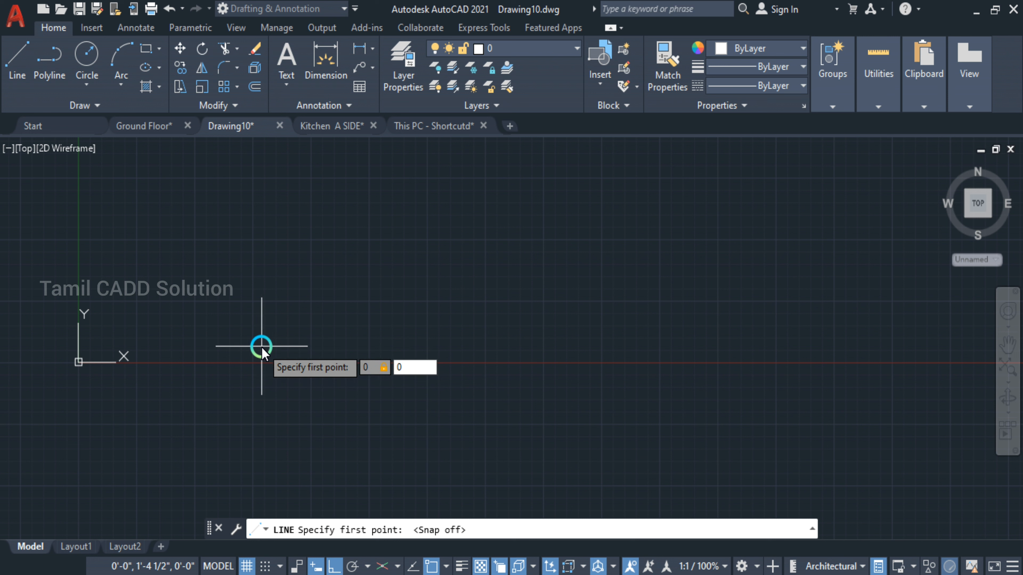
key(Return)
- Compare the line preview's length along the X axis with the grid squares at different zoom levels, and cancel the line
scroll(212, 361, up, 6)
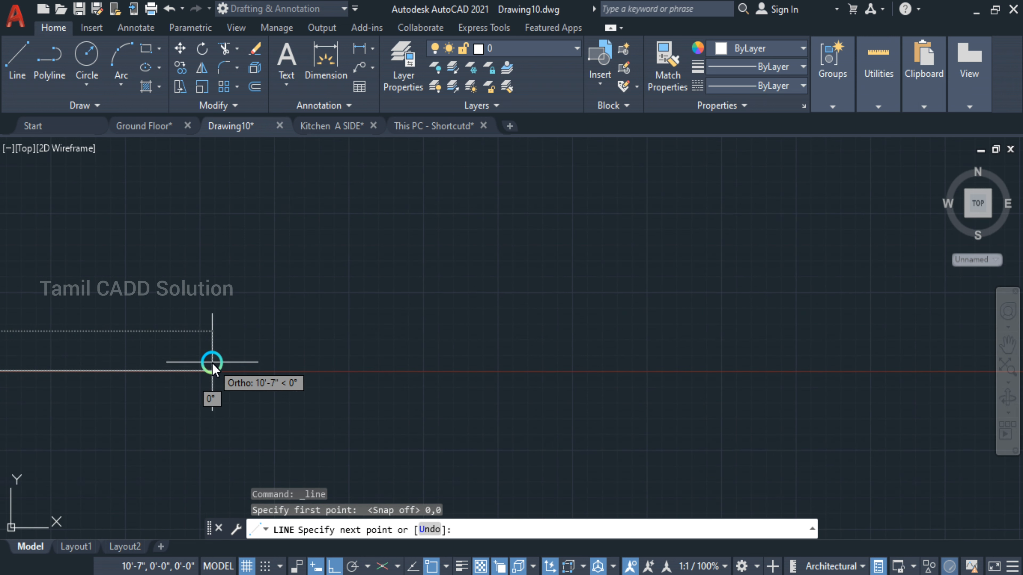
scroll(147, 371, up, 3)
scroll(214, 394, up, 10)
middle_drag(68, 347, 525, 437)
scroll(326, 388, down, 5)
middle_drag(244, 385, 748, 374)
scroll(719, 375, down, 8)
scroll(654, 382, up, 12)
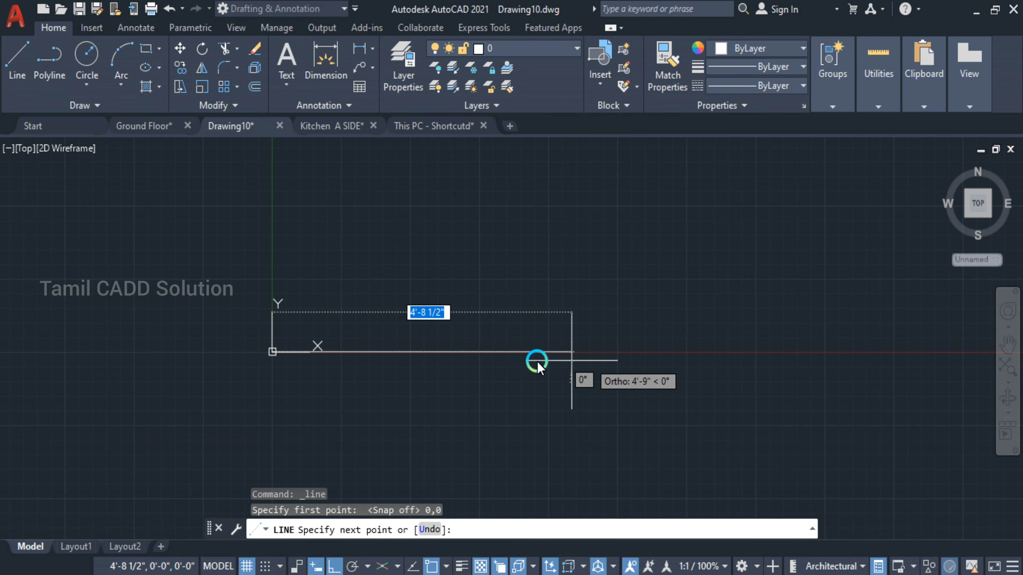
scroll(385, 378, up, 12)
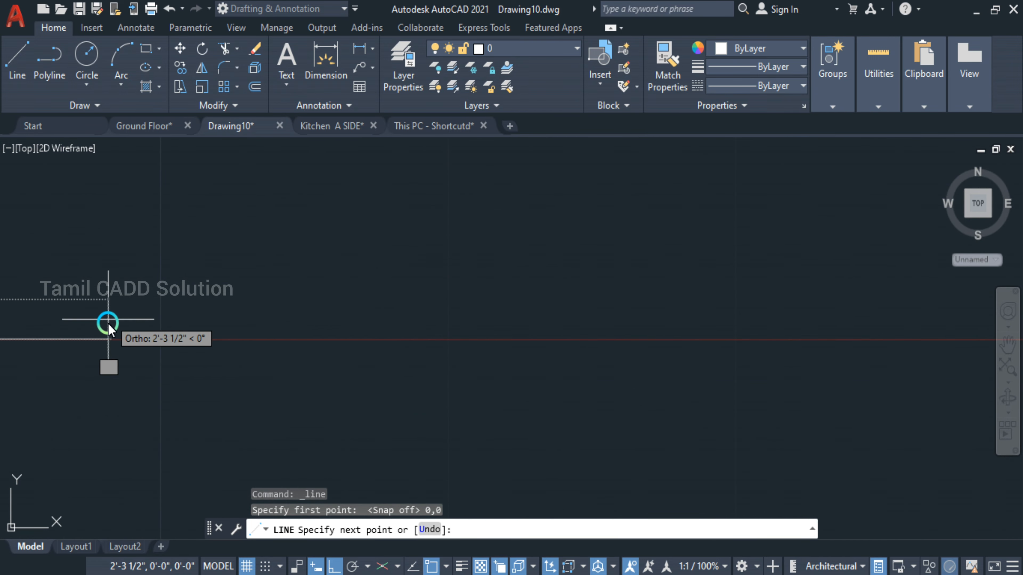
middle_drag(141, 345, 442, 341)
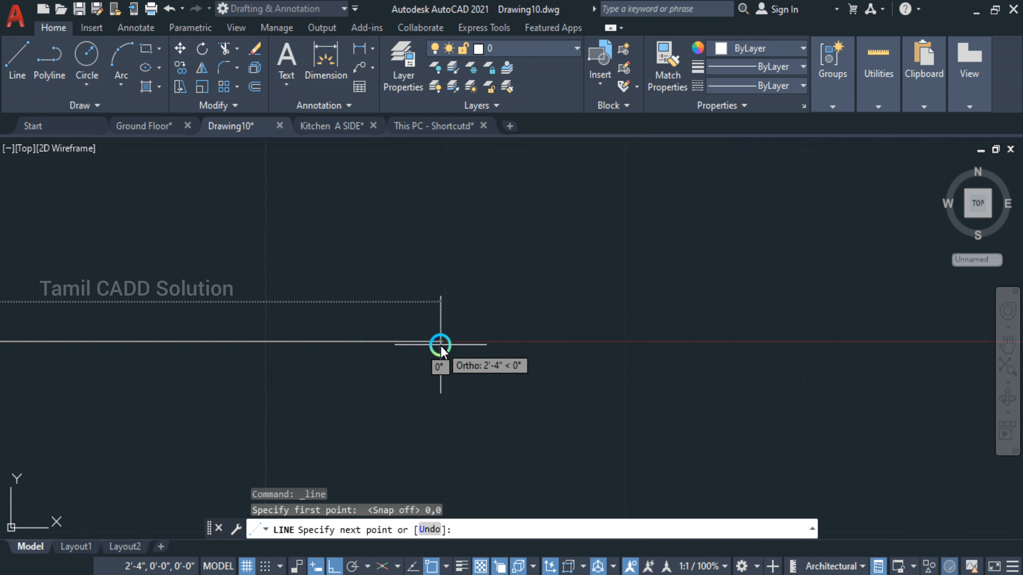
scroll(441, 344, down, 8)
scroll(82, 354, up, 12)
middle_drag(82, 355, 765, 572)
scroll(475, 448, down, 8)
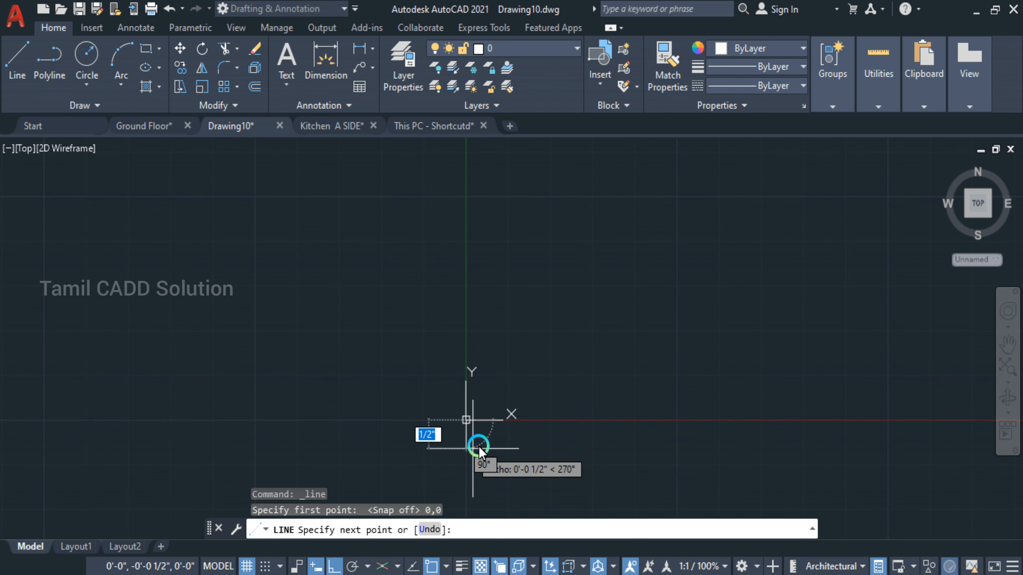
scroll(519, 405, up, 4)
scroll(429, 449, up, 6)
scroll(368, 442, up, 6)
scroll(393, 420, down, 4)
middle_drag(394, 421, 641, 481)
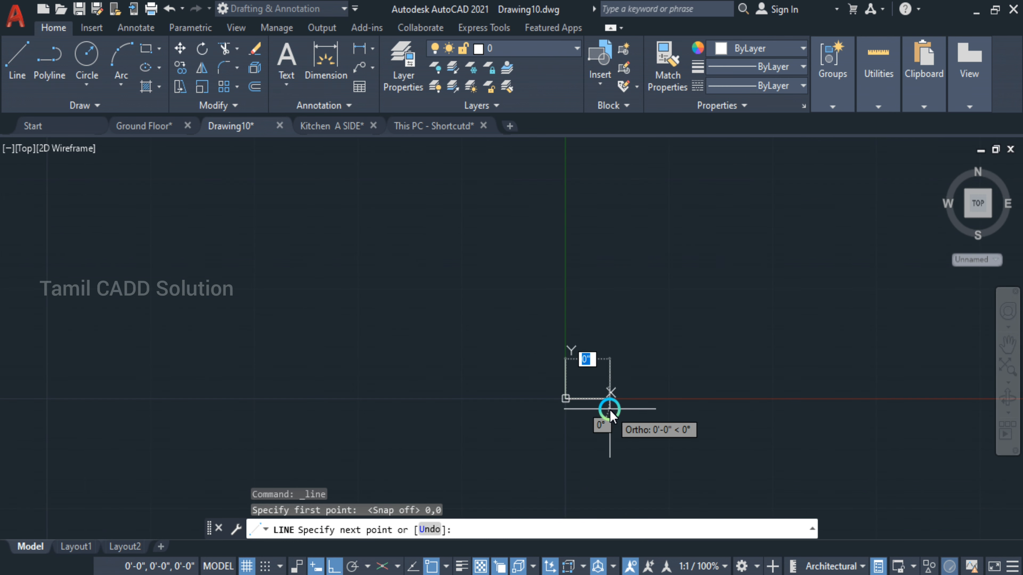
middle_drag(690, 425, 406, 372)
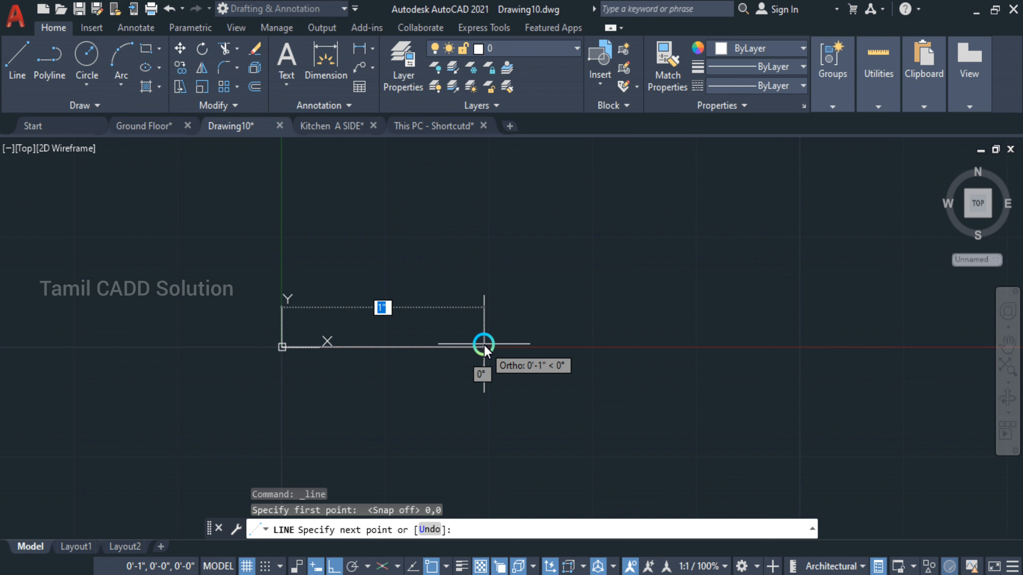
key(Escape)
- Set both the grid X spacing and the grid Y spacing to 1' in the Drafting Settings and accept the change
scroll(476, 352, down, 2)
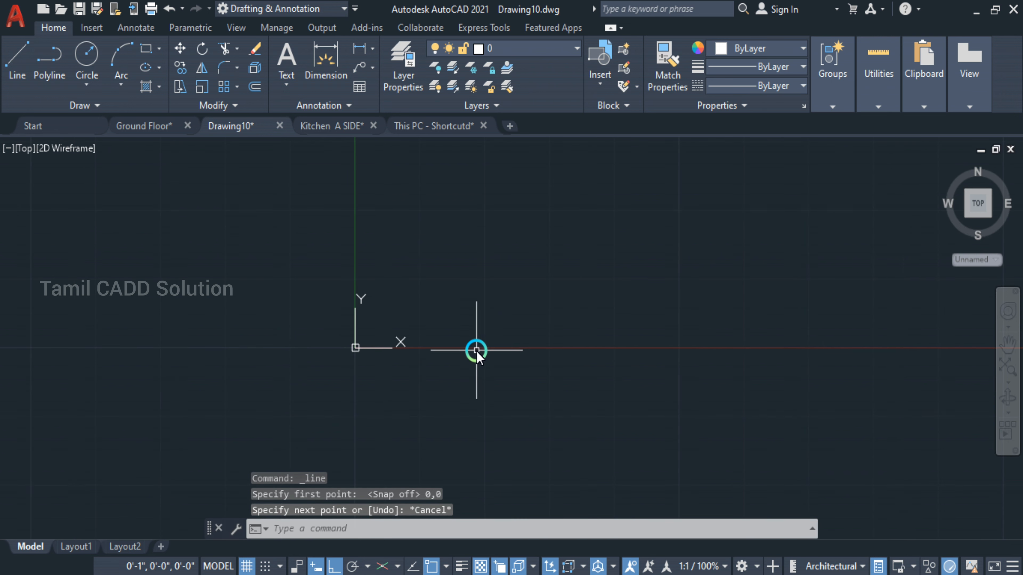
text(OS)
key(Return)
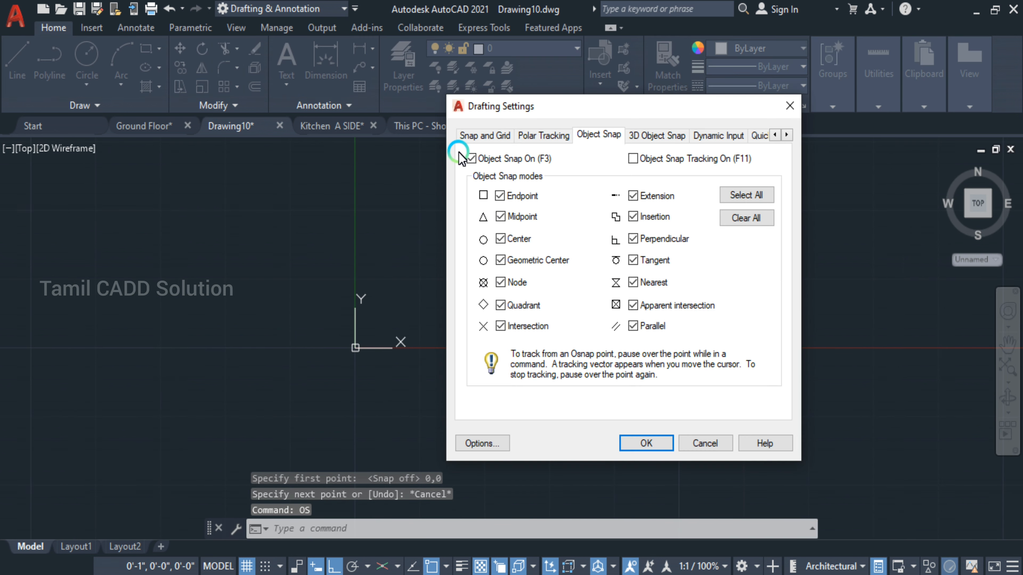
click(484, 135)
double_click(743, 266)
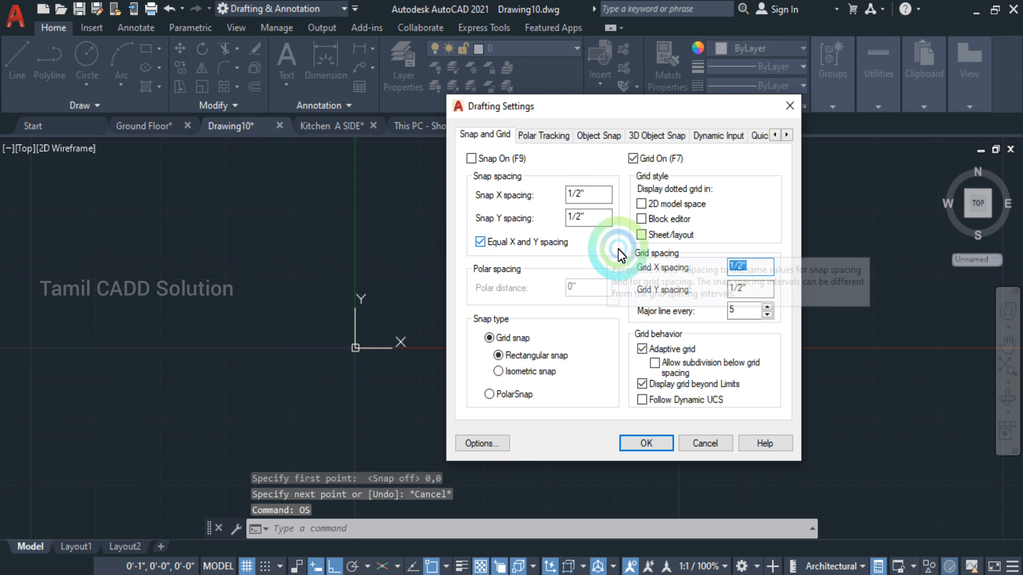
text(1)
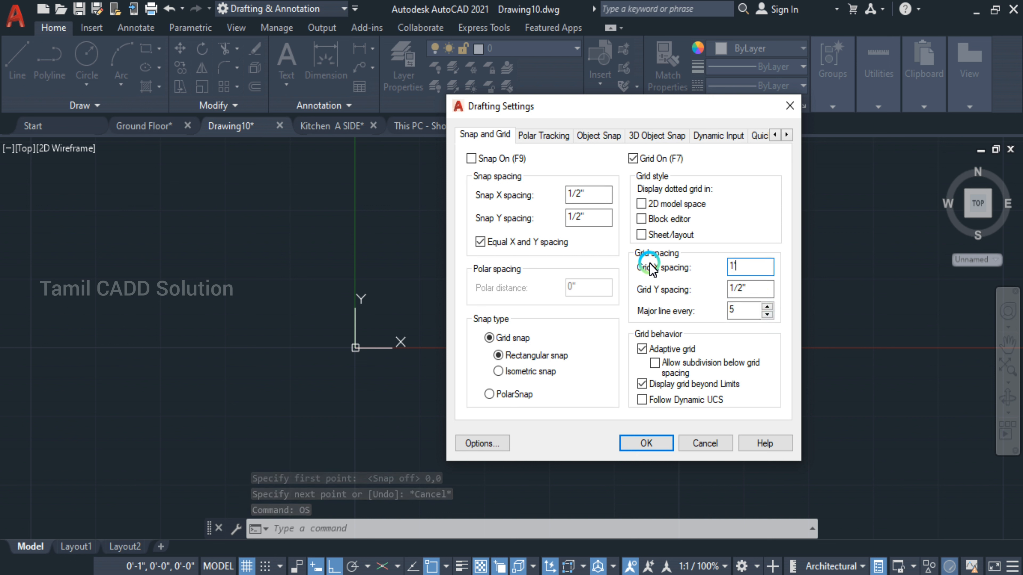
double_click(752, 287)
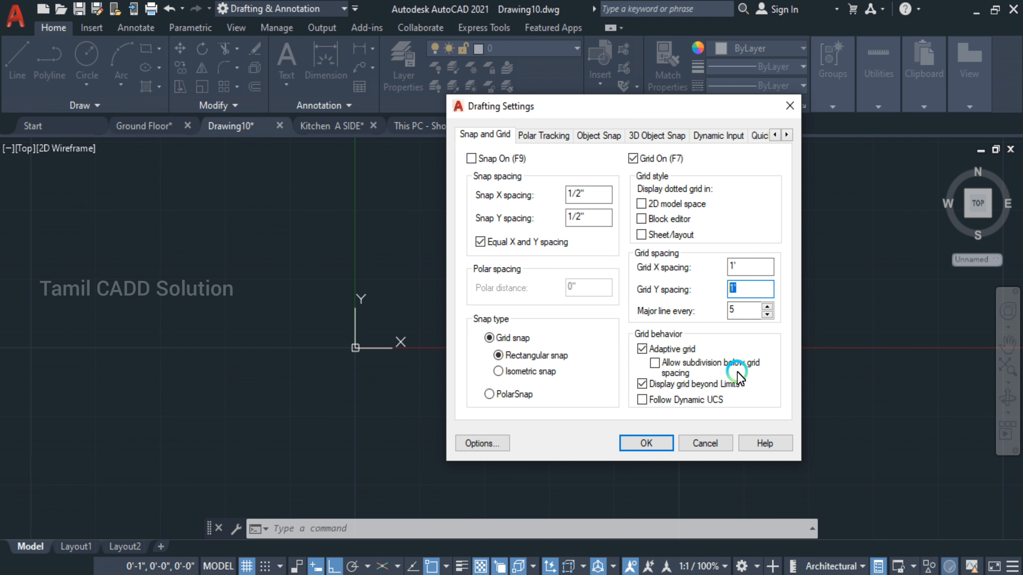
click(655, 445)
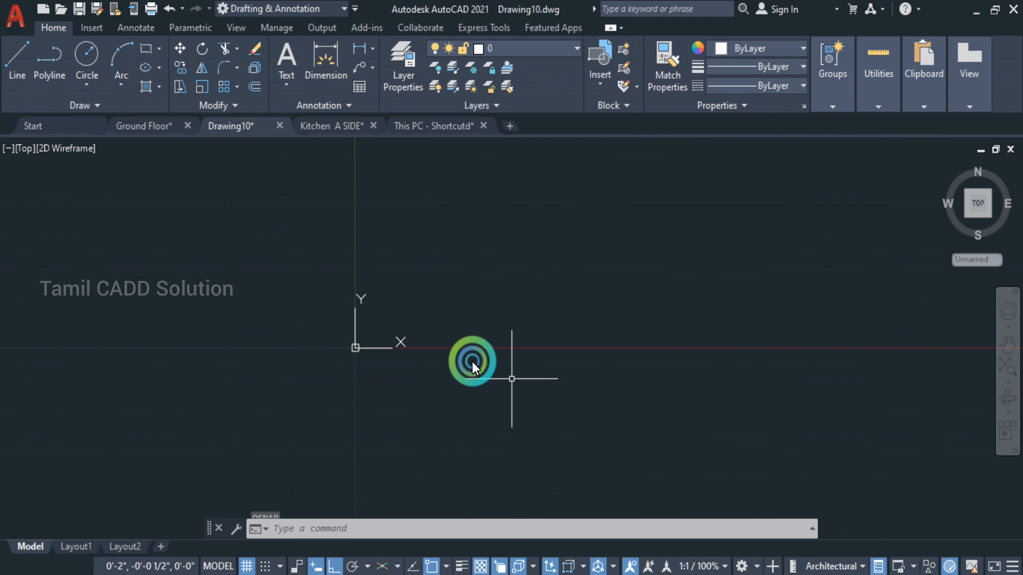
- Start a line at 0,0, compare its preview length along the X axis with the 1' grid spacing, and cancel the line
scroll(393, 327, down, 10)
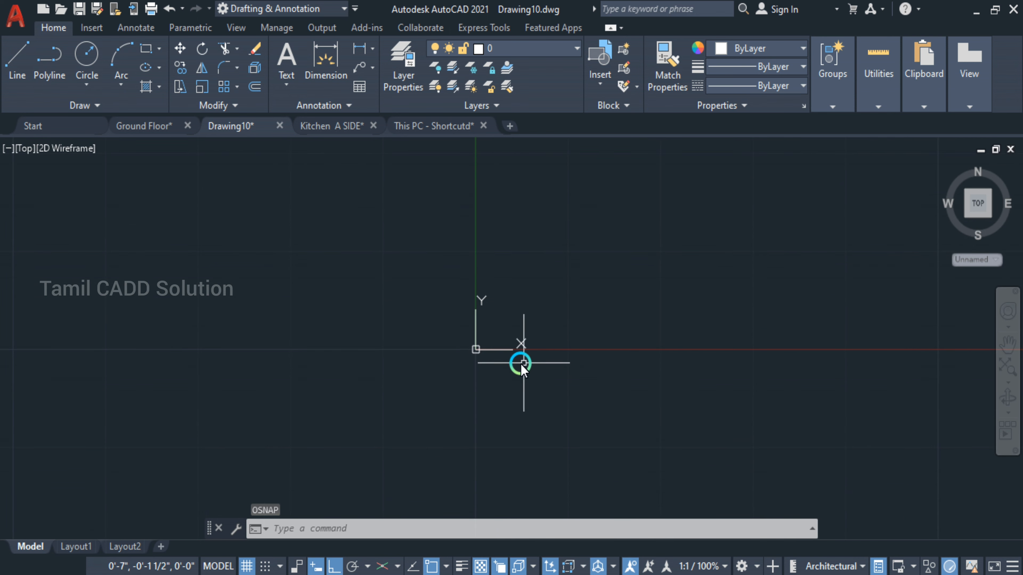
text(l)
key(Return)
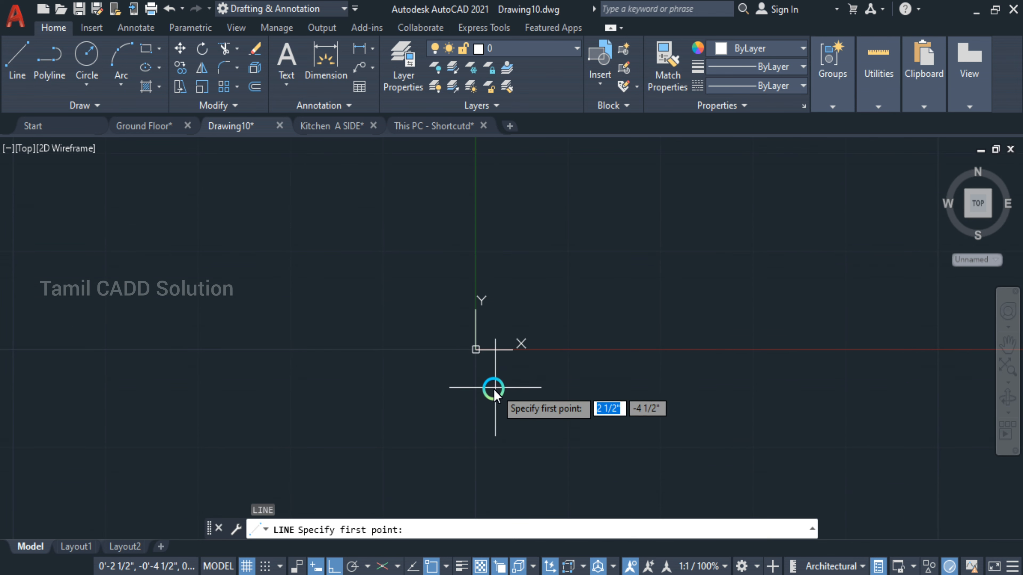
scroll(483, 359, up, 5)
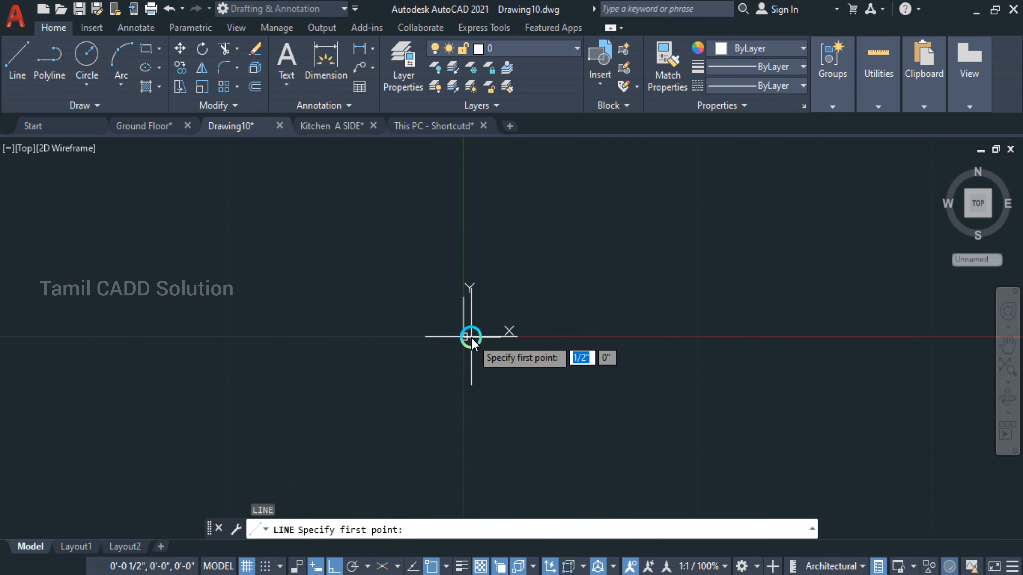
text(0,0)
key(Return)
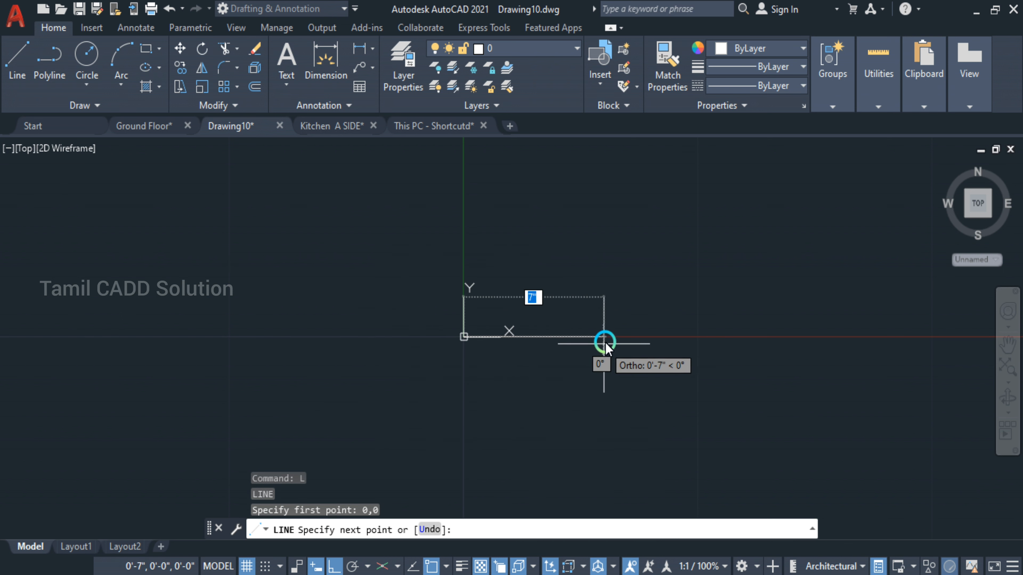
scroll(646, 337, up, 2)
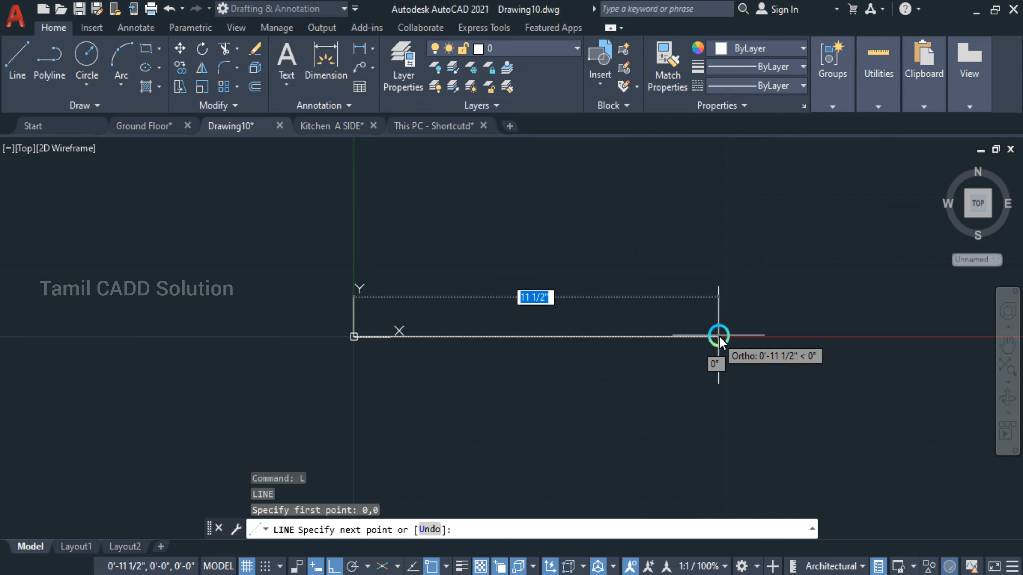
scroll(727, 339, down, 15)
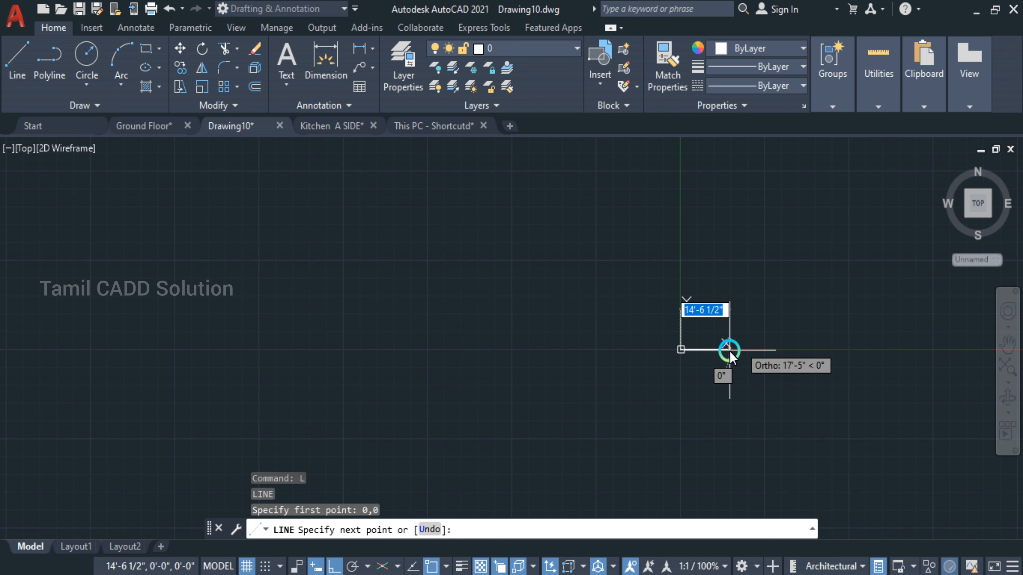
key(Escape)
- Turn snap on and set the snap X and Y spacing to 6" in the Drafting Settings
scroll(689, 349, up, 5)
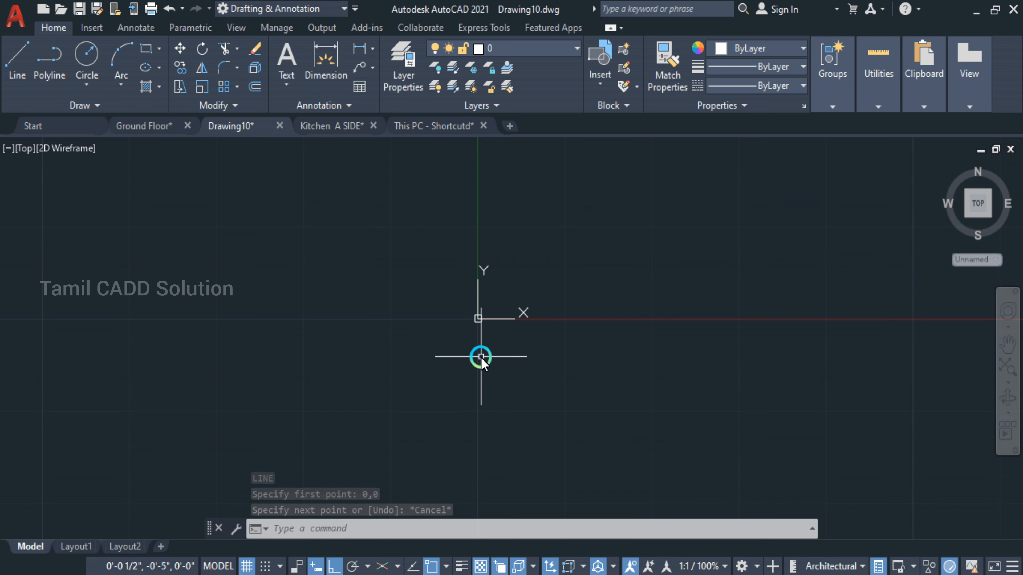
text(os)
key(Return)
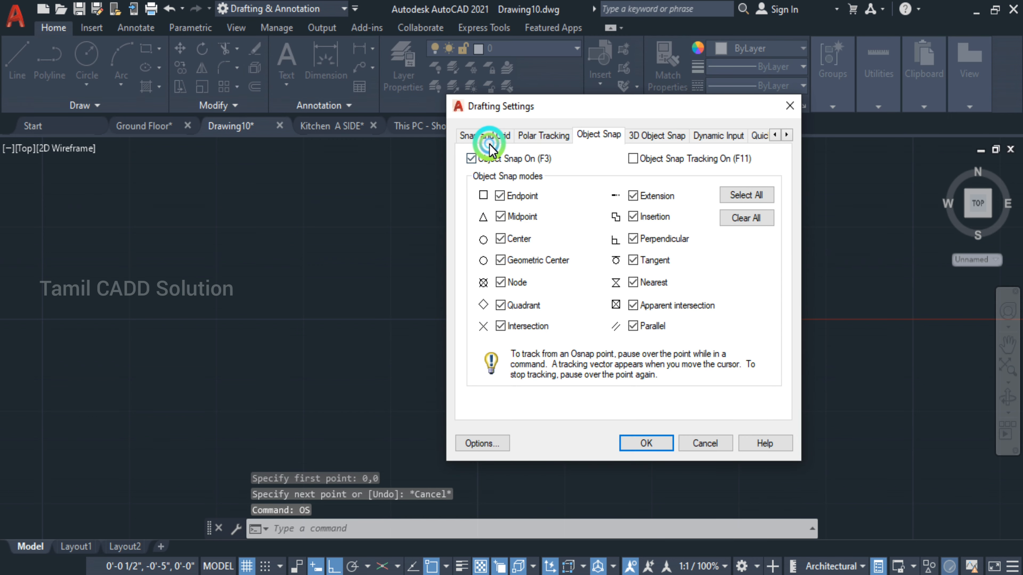
click(488, 139)
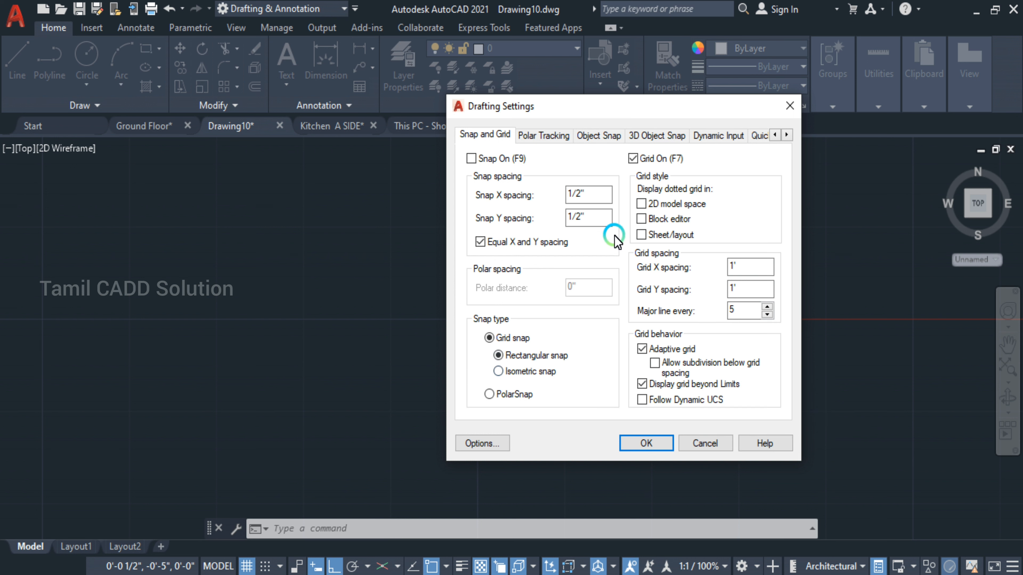
click(470, 158)
double_click(579, 194)
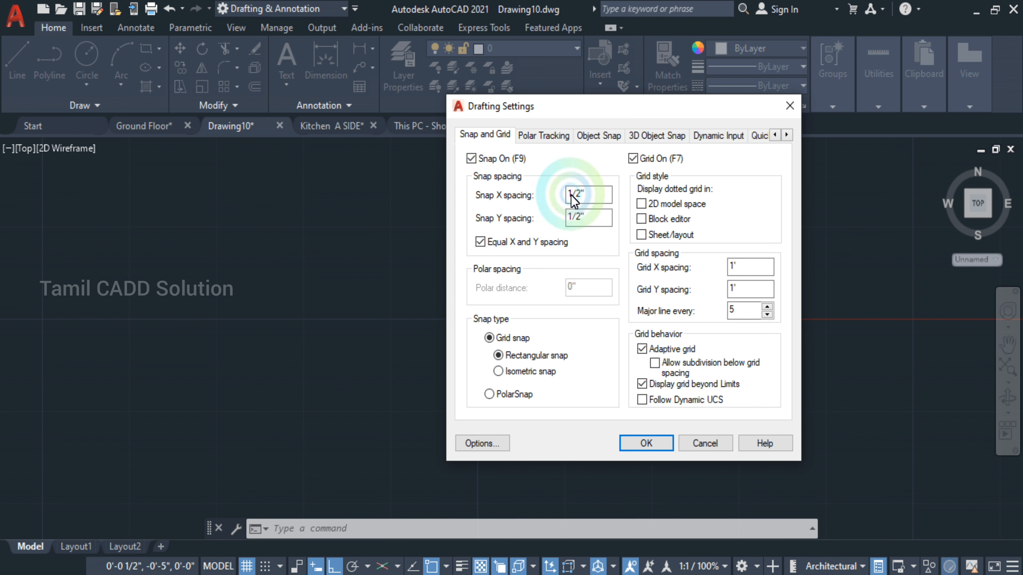
click(518, 196)
click(470, 269)
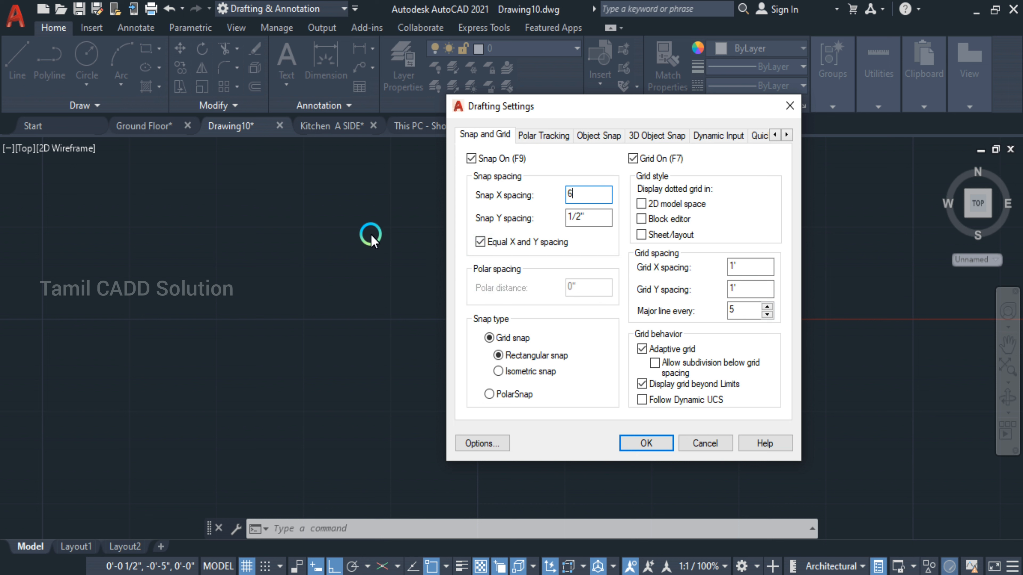
click(604, 219)
click(606, 286)
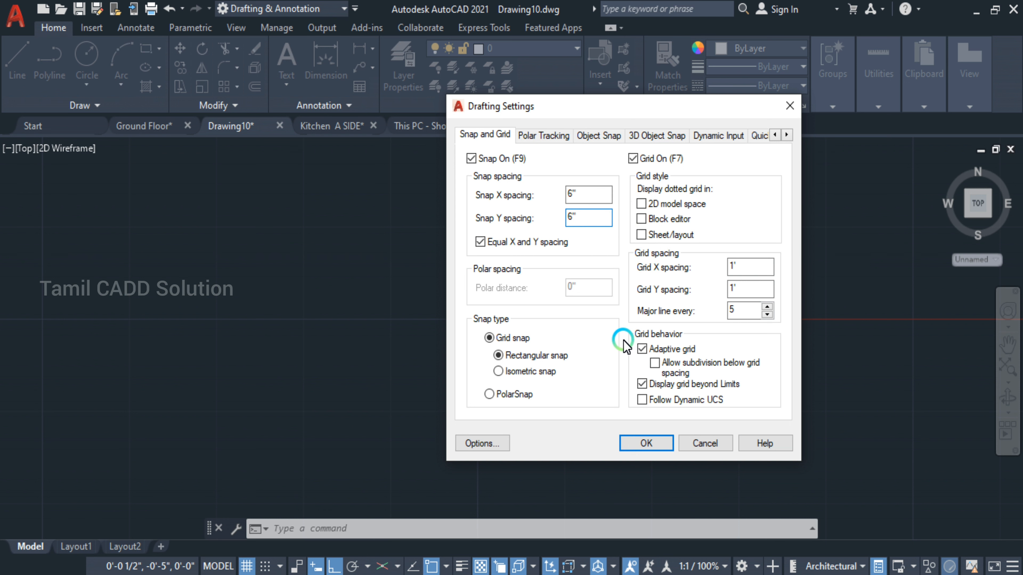
click(639, 451)
- Draw a line from the origin about 43' along the X axis and about 41' straight up, and end the command
mouse_move(326, 338)
middle_down()
mouse_move(377, 359)
mouse_move(646, 335)
middle_up()
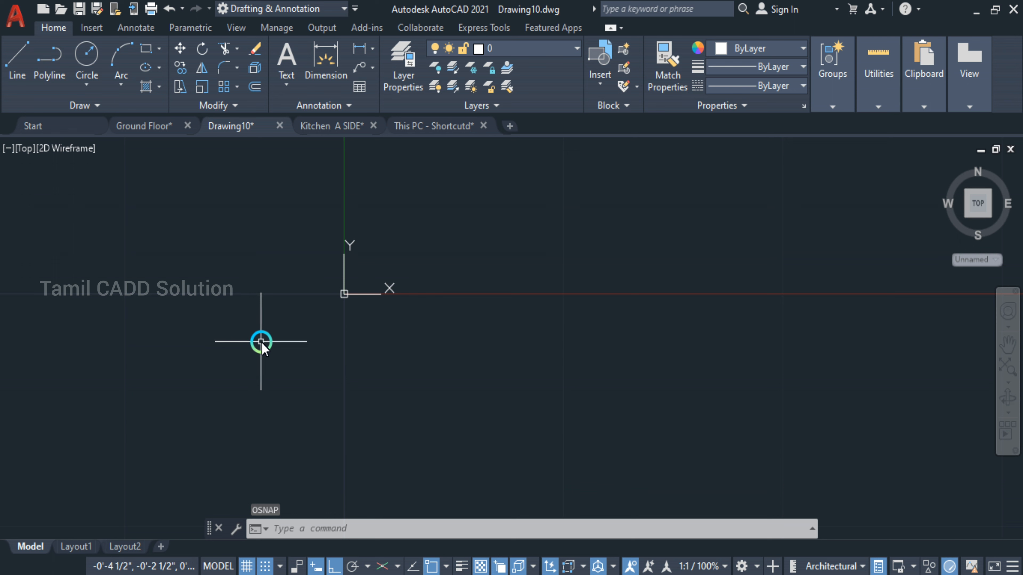
text(l)
key(Return)
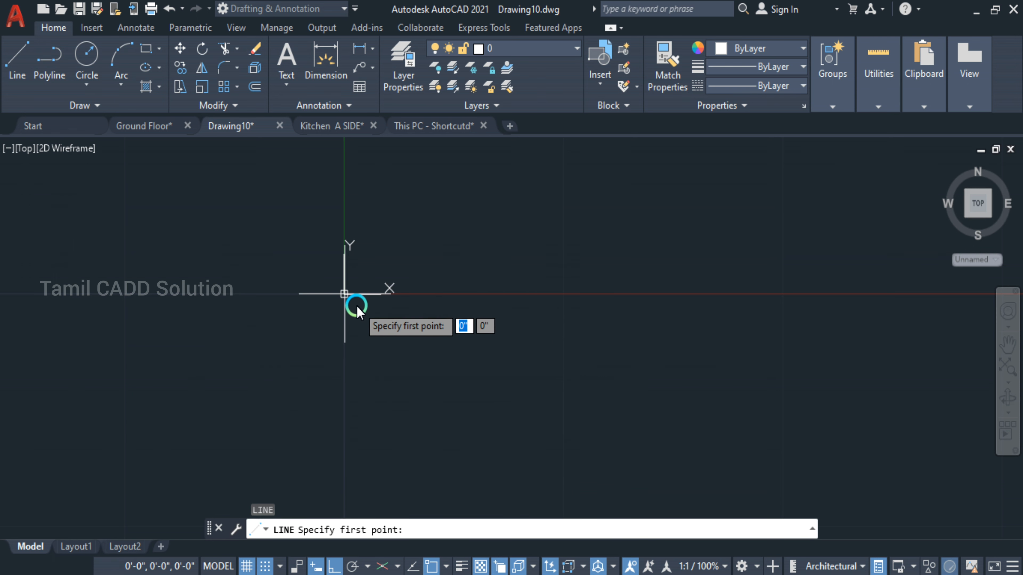
click(362, 302)
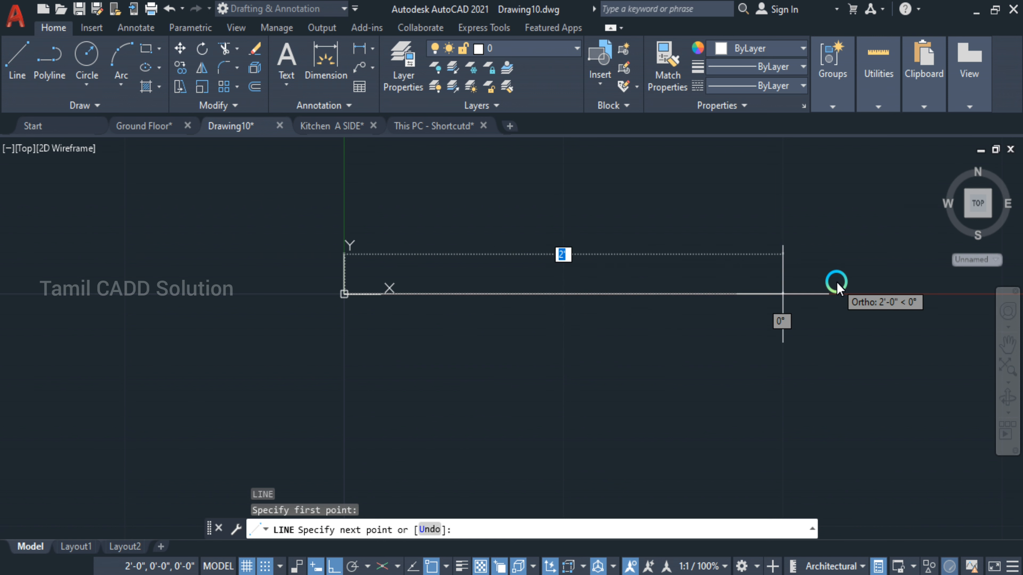
scroll(543, 298, down, 10)
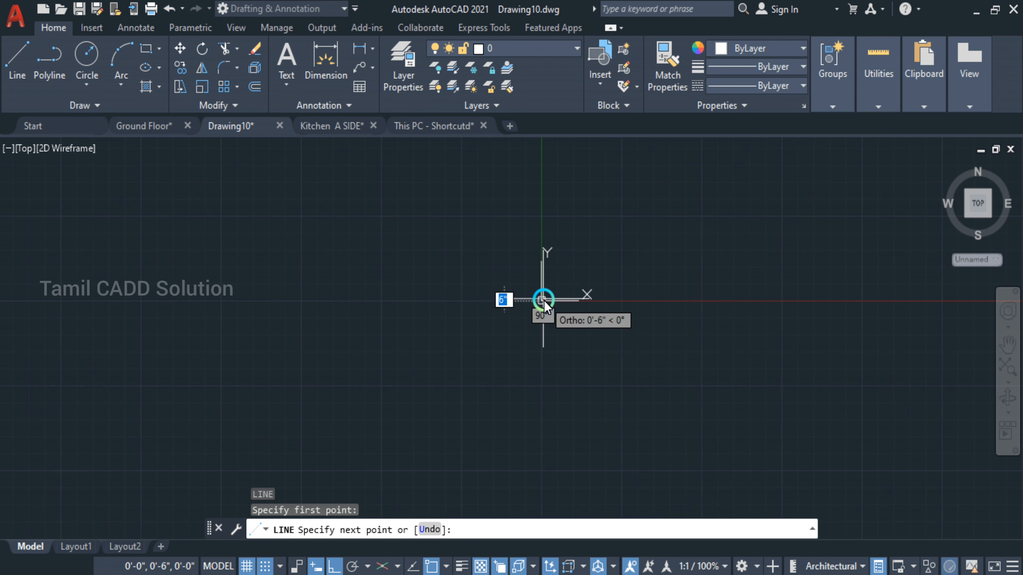
click(678, 303)
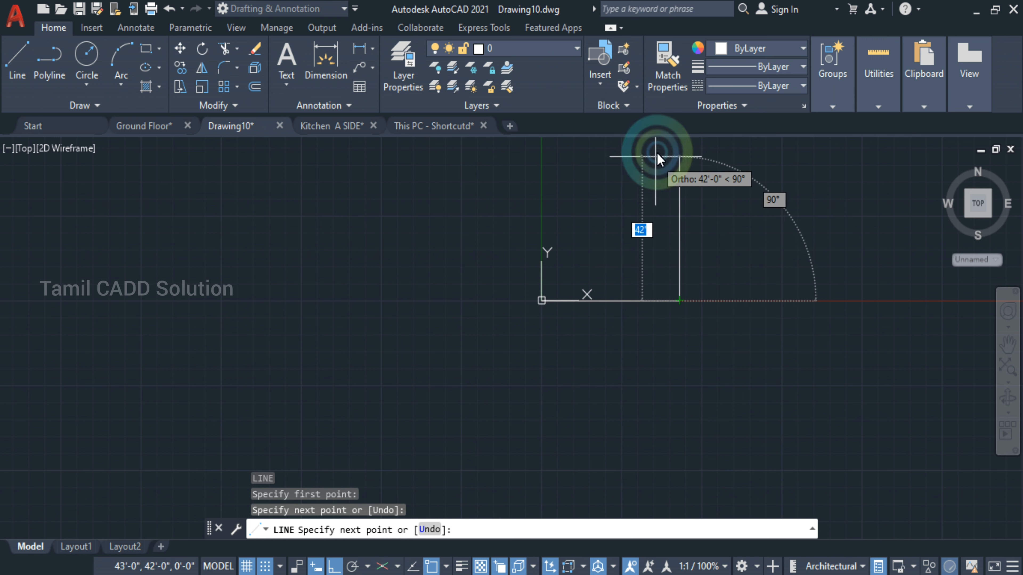
click(673, 162)
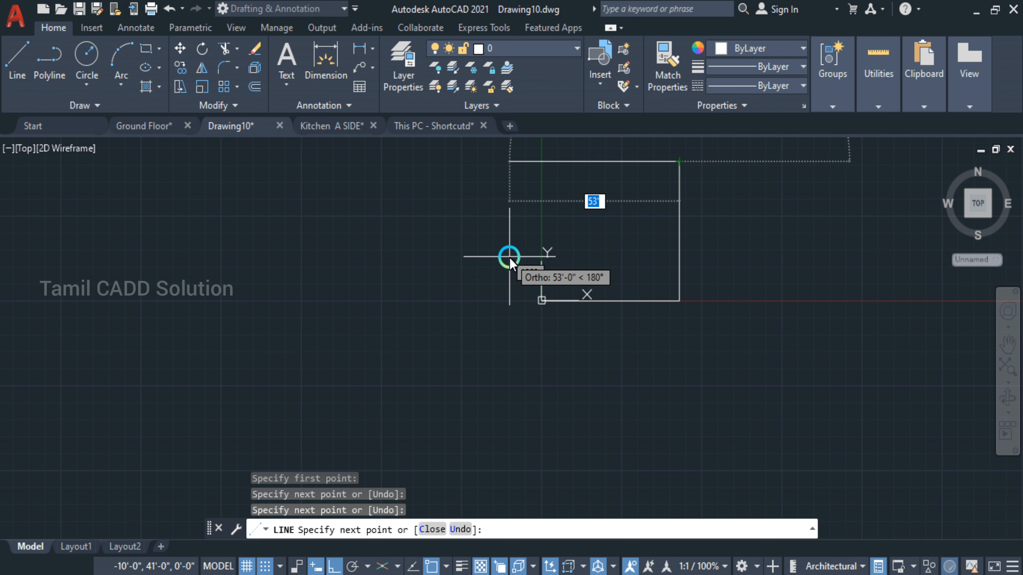
text(1)
key(Escape)
text(O)
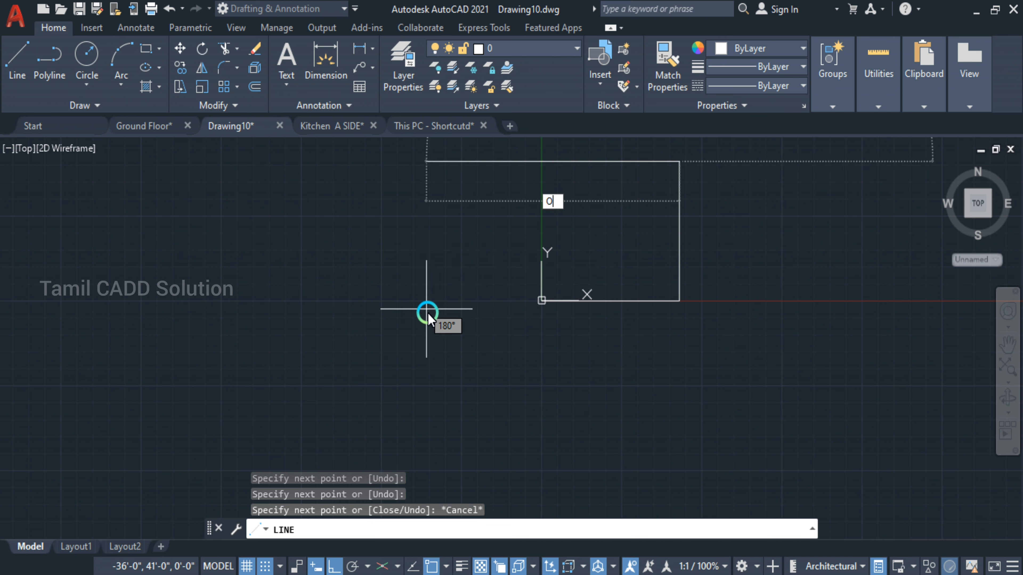
key(Escape)
key(Escape)
key(Escape)
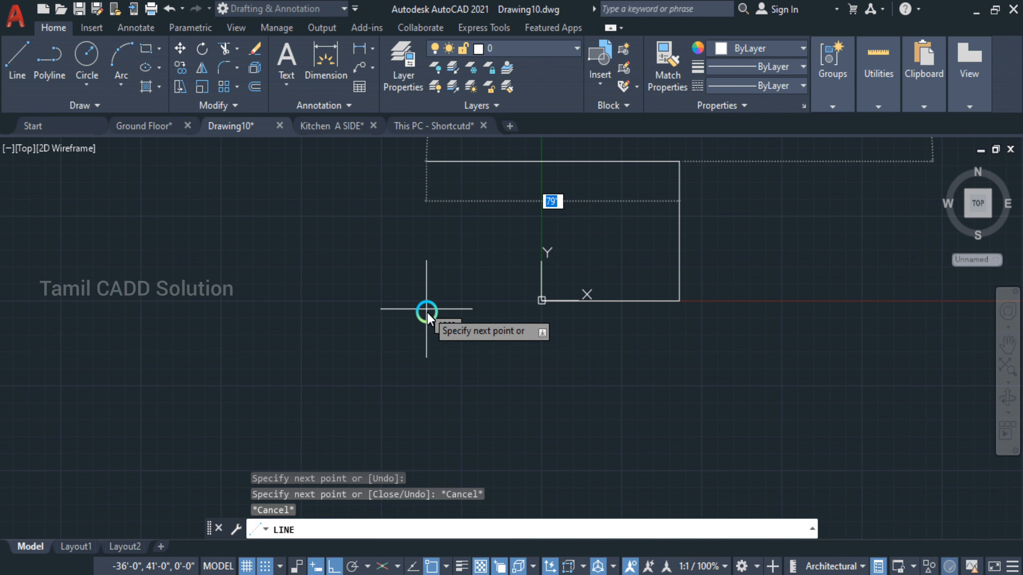
- Set the grid Y spacing to 1/2" in the Drafting Settings and accept the change
text(OS)
key(Return)
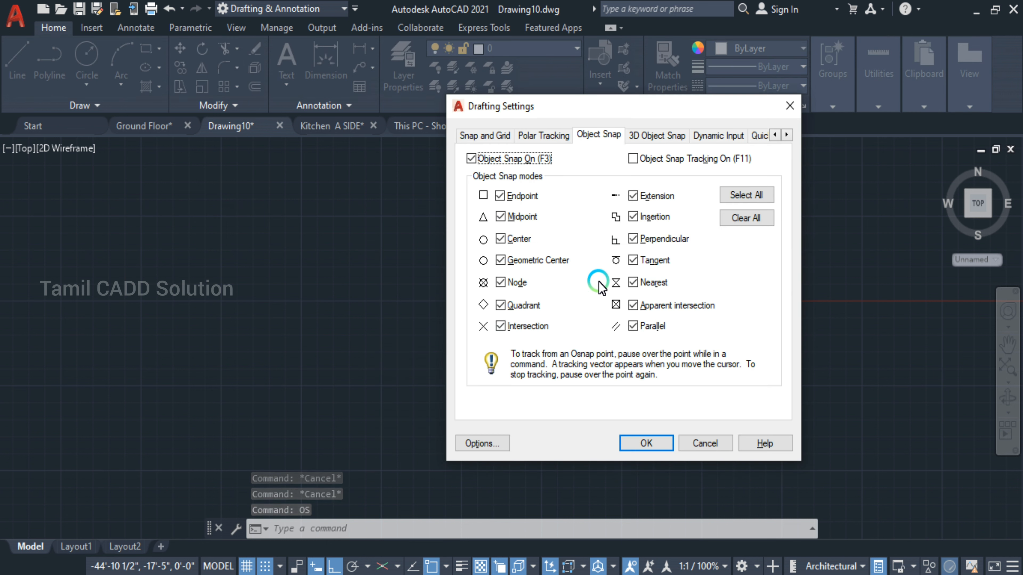
click(485, 135)
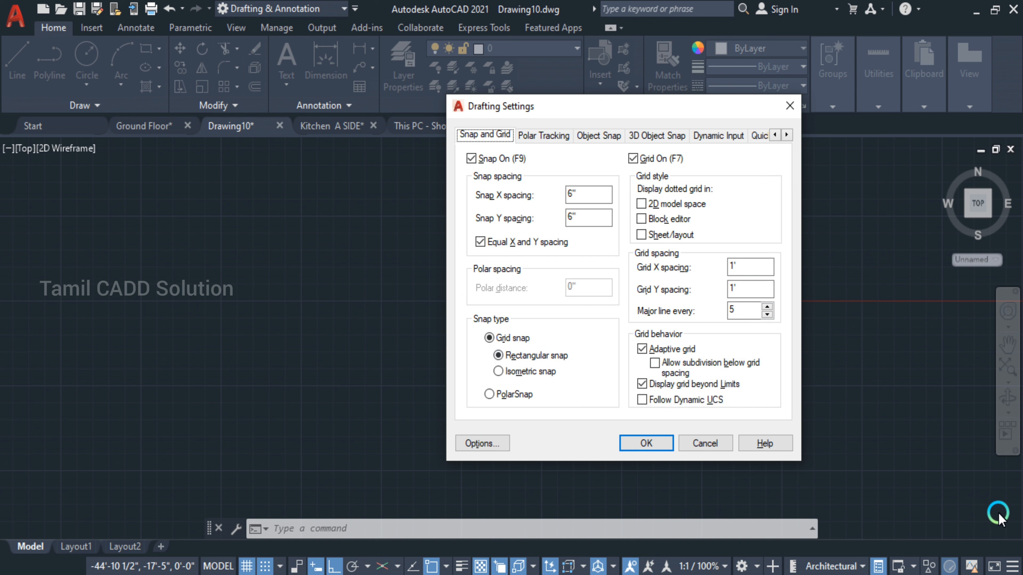
double_click(759, 270)
key(Tab)
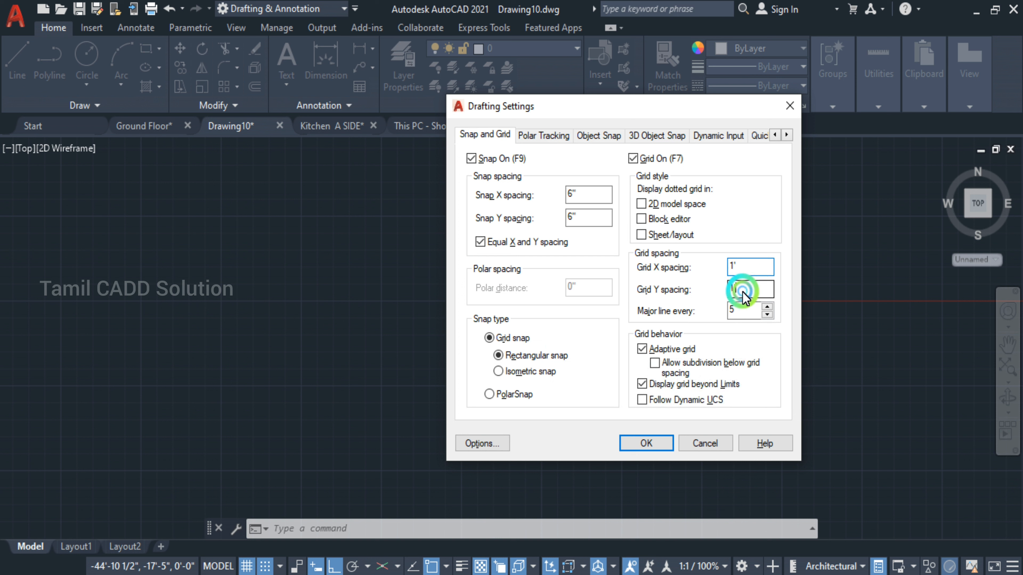
click(629, 382)
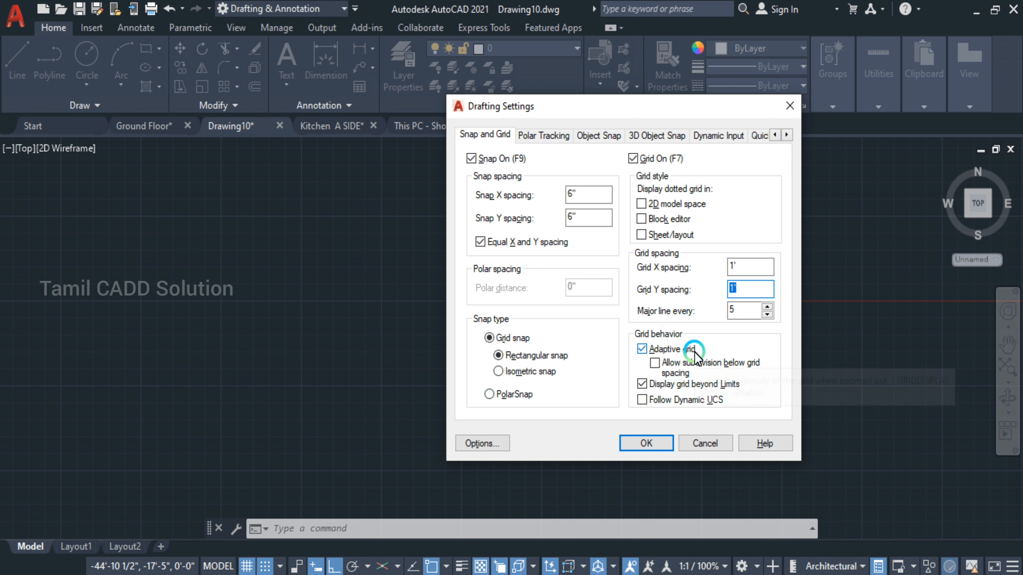
text(1/)
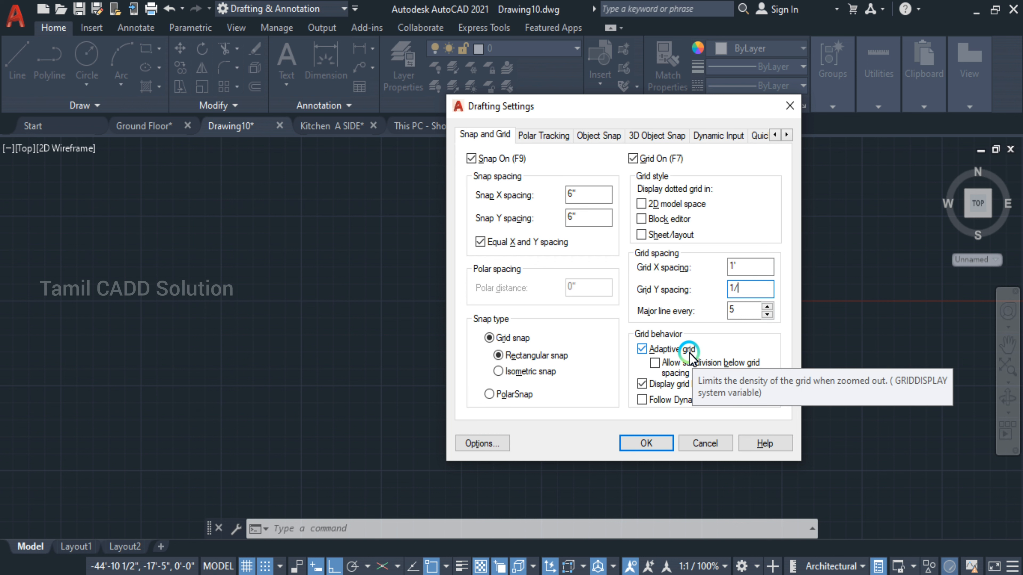
text(2")
key(Return)
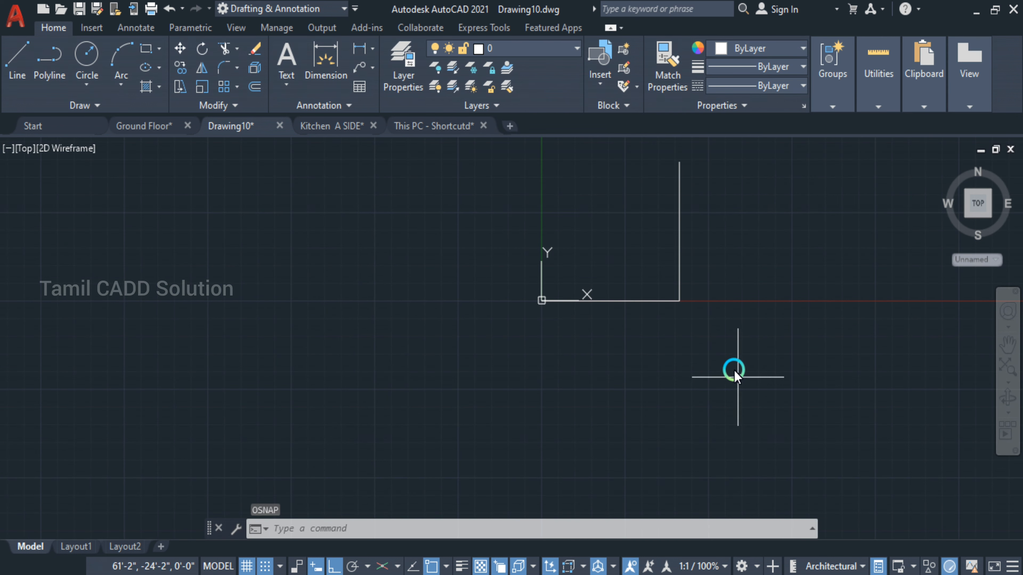
- Select the horizontal and vertical line segments at the origin and delete them
click(796, 303)
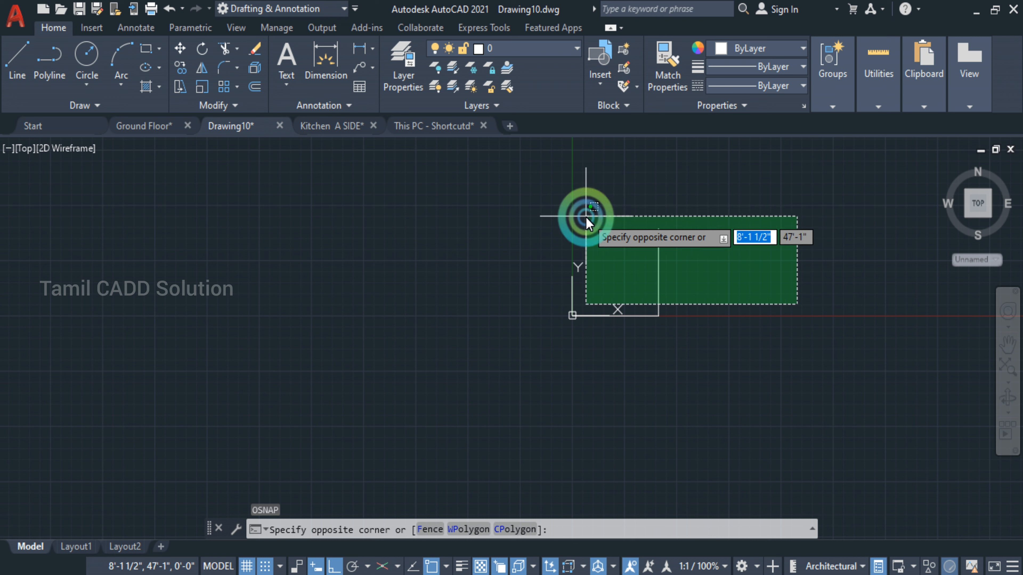
click(587, 216)
click(742, 370)
click(579, 255)
key(Delete)
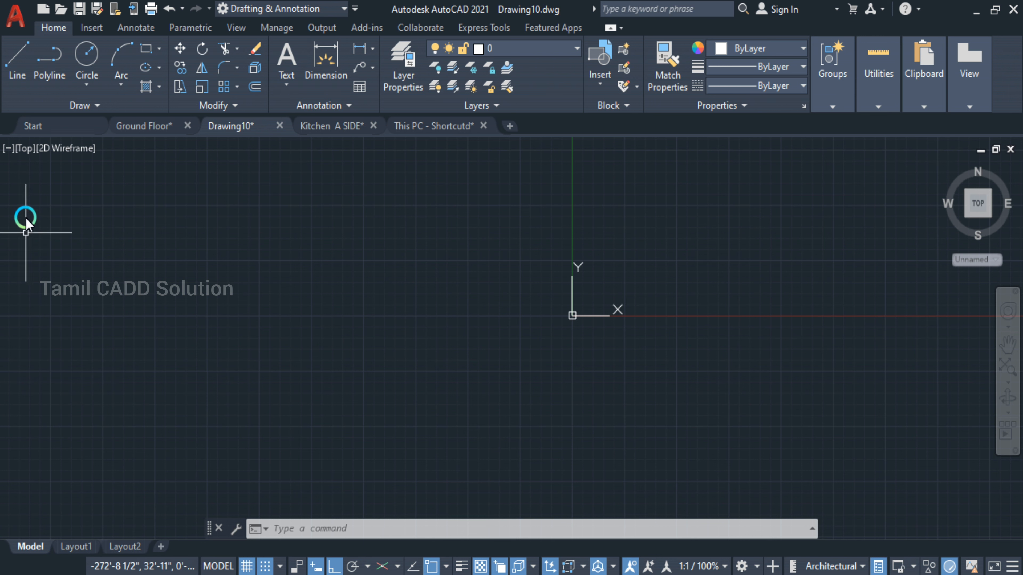
- Draw a wide rectangle by two opposite corners on the negative X side of the origin
click(140, 46)
click(170, 226)
click(362, 324)
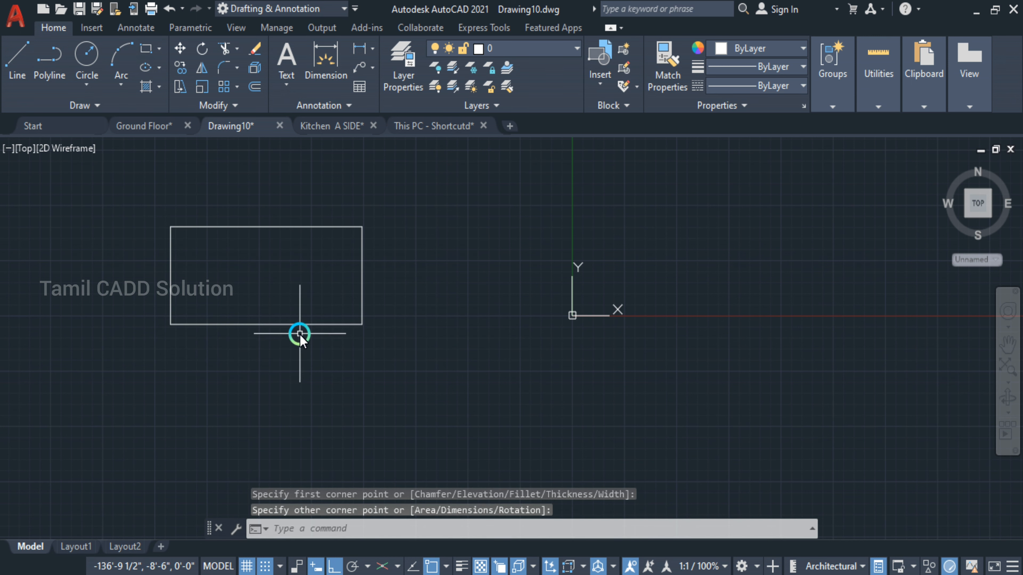
- Toggle snap mode off and on, start a line, and examine how the cursor snaps beside the rectangle's right edge
key(F9)
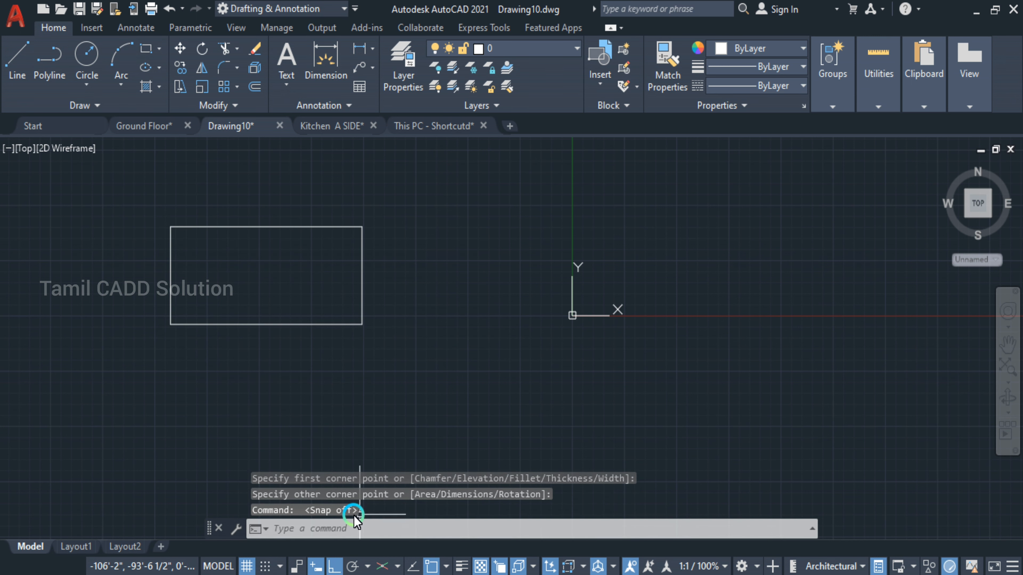
key(F9)
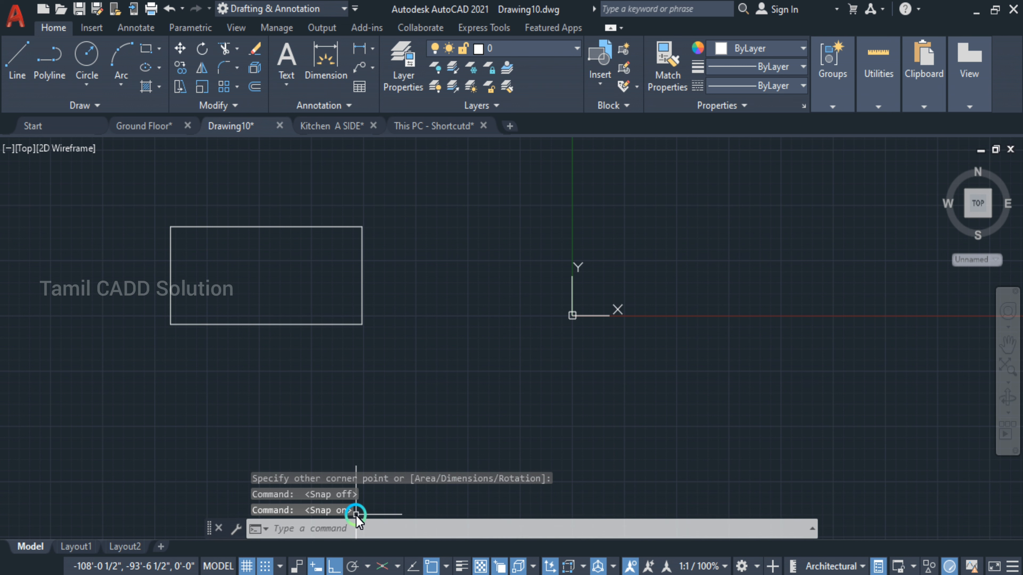
text(l)
key(Return)
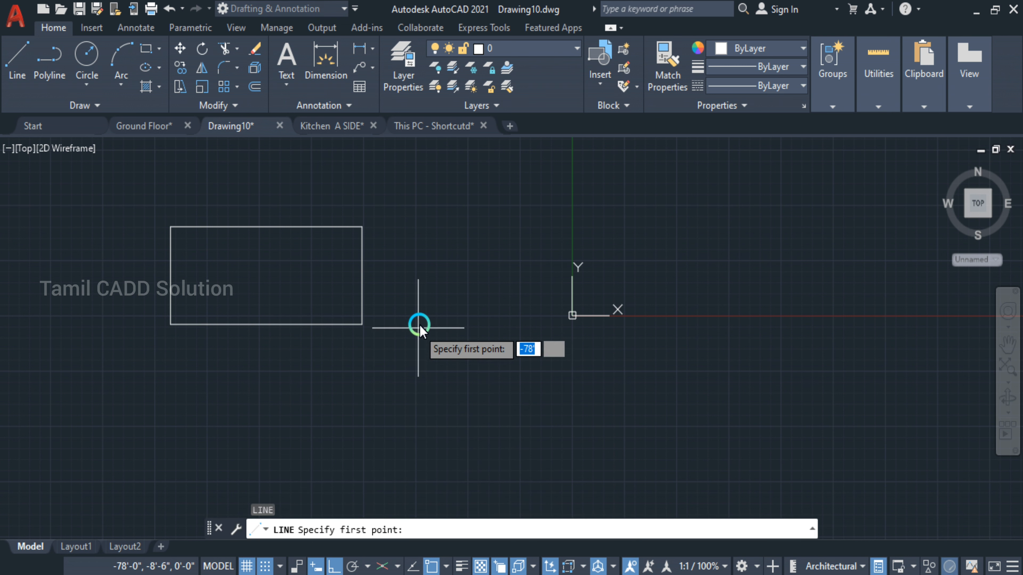
scroll(391, 301, up, 6)
middle_drag(271, 383, 534, 210)
scroll(223, 343, up, 4)
scroll(244, 312, up, 2)
middle_drag(219, 306, 718, 432)
scroll(366, 313, up, 4)
scroll(446, 311, up, 2)
middle_drag(332, 161, 455, 476)
scroll(440, 310, up, 5)
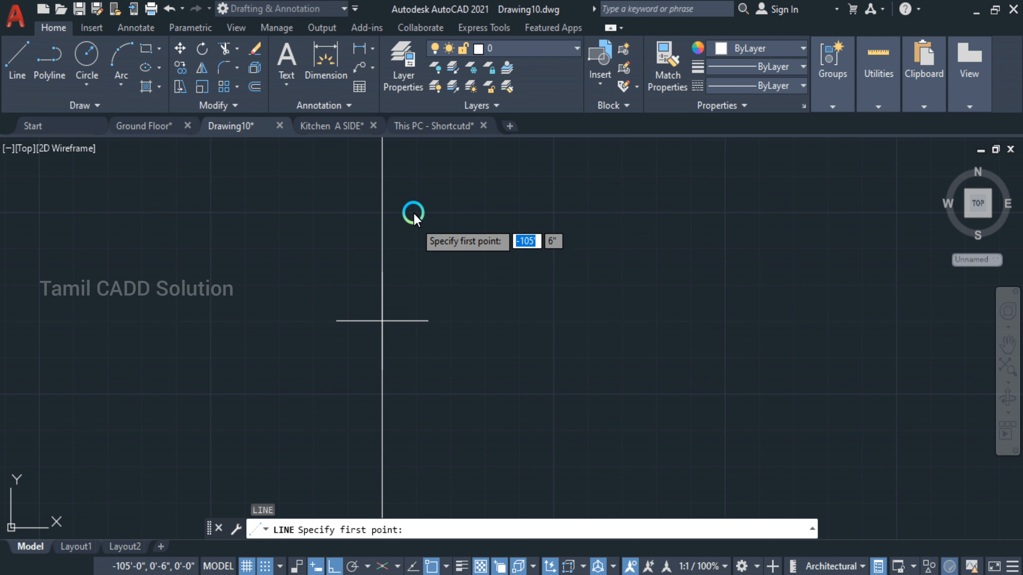
scroll(415, 242, down, 5)
middle_drag(423, 250, 384, 386)
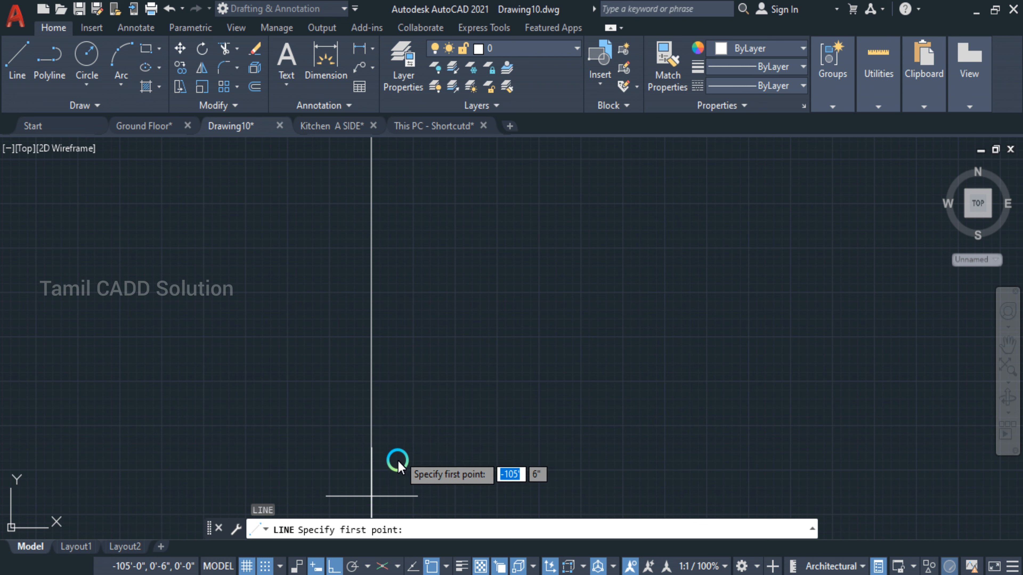
scroll(402, 322, down, 5)
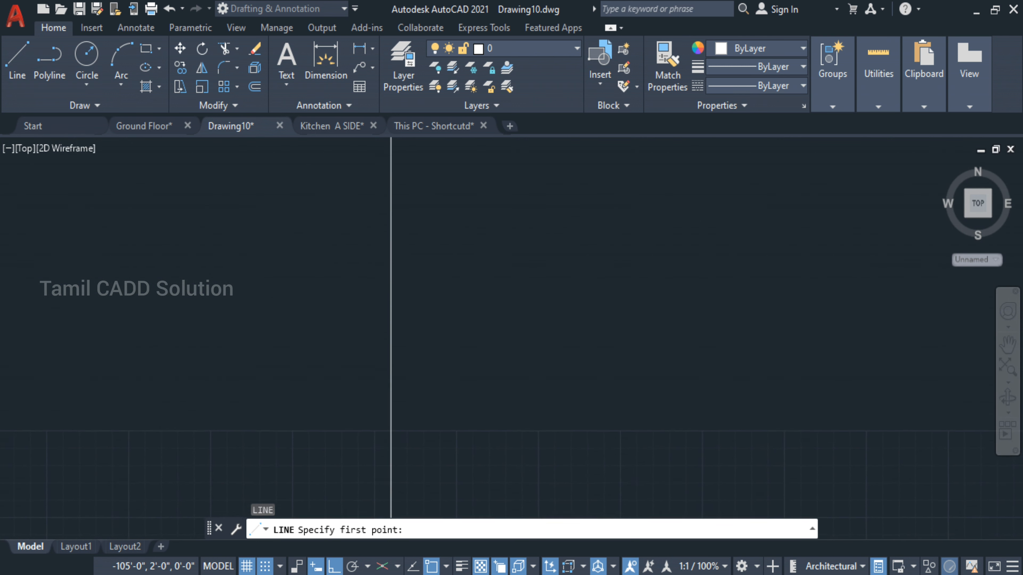
- Examine the snap positions around the rectangle's upper-right corner and down its right edge while picking a first point
middle_drag(393, 445, 421, 459)
scroll(420, 157, up, 4)
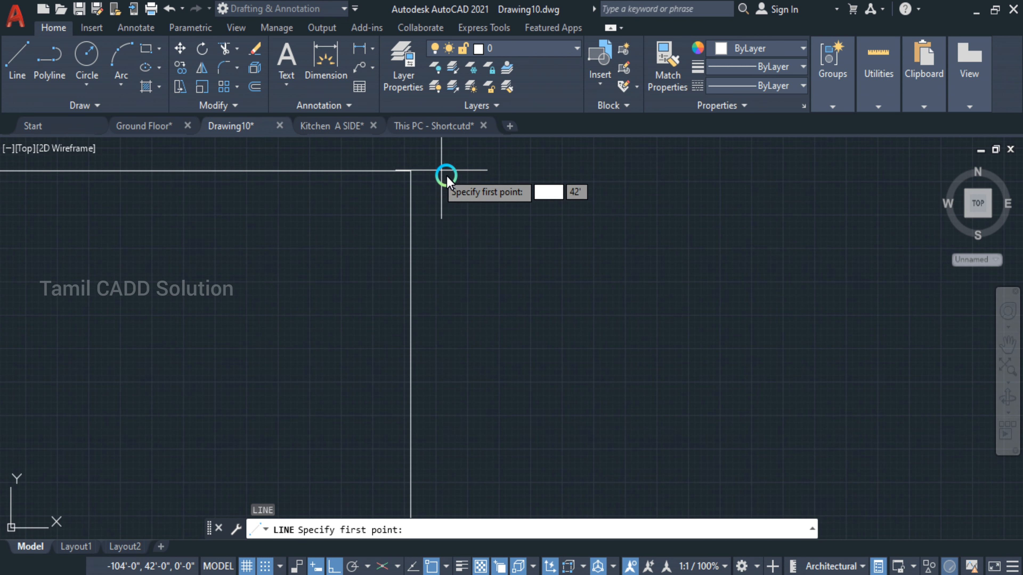
scroll(443, 180, up, 2)
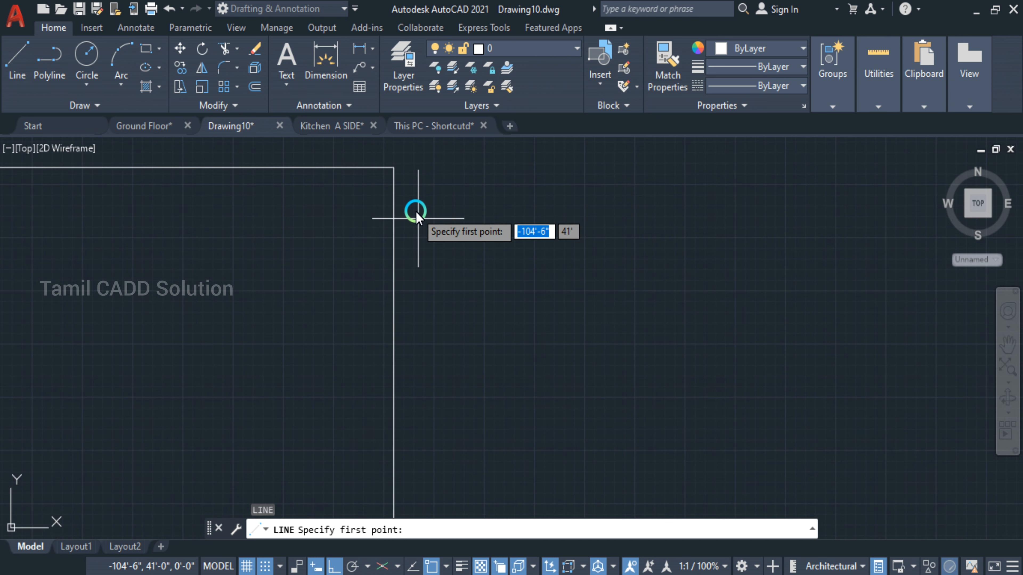
scroll(397, 202, up, 4)
middle_drag(389, 236, 454, 397)
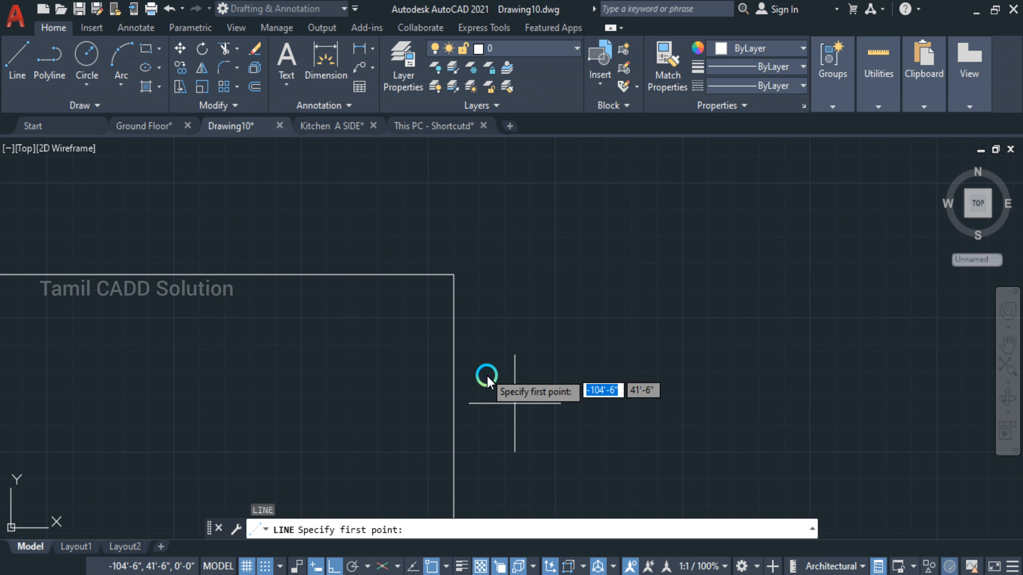
scroll(488, 387, down, 2)
middle_drag(487, 418, 478, 174)
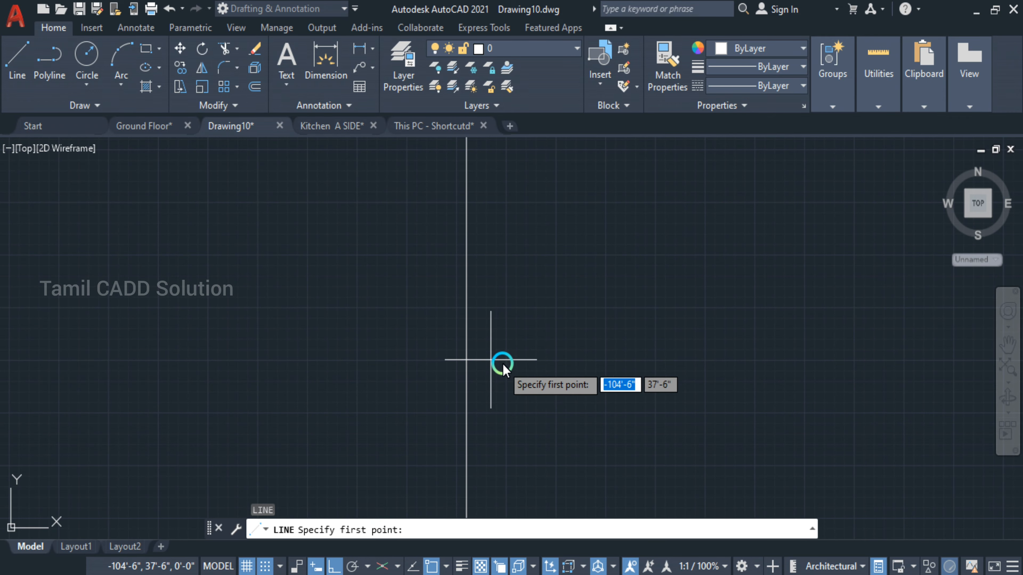
scroll(497, 362, down, 3)
middle_drag(500, 388, 511, 260)
scroll(514, 296, down, 2)
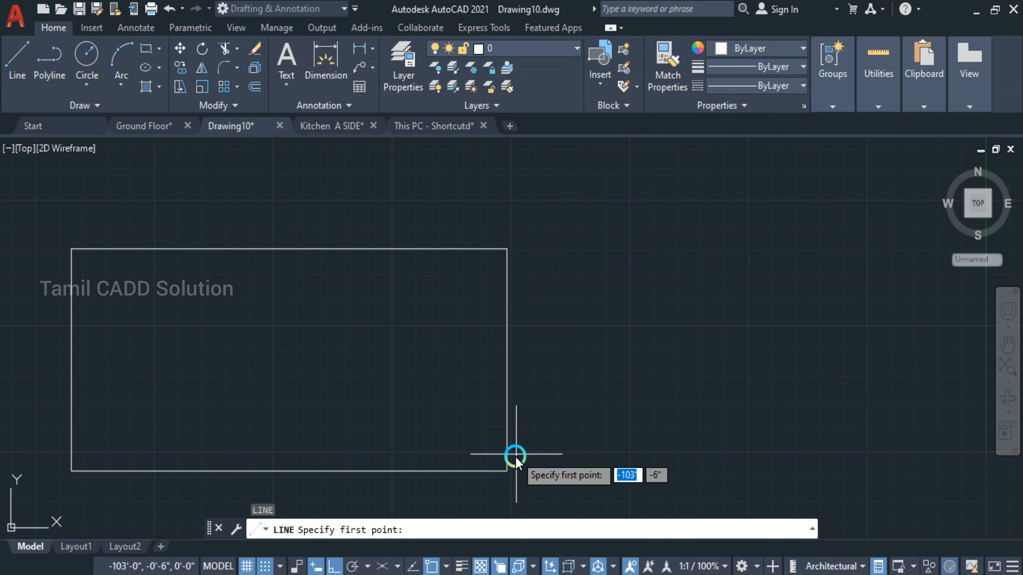
- Switch object snap off during the Line command and cancel the line
key(F3)
key(F3)
key(F3)
key(Escape)
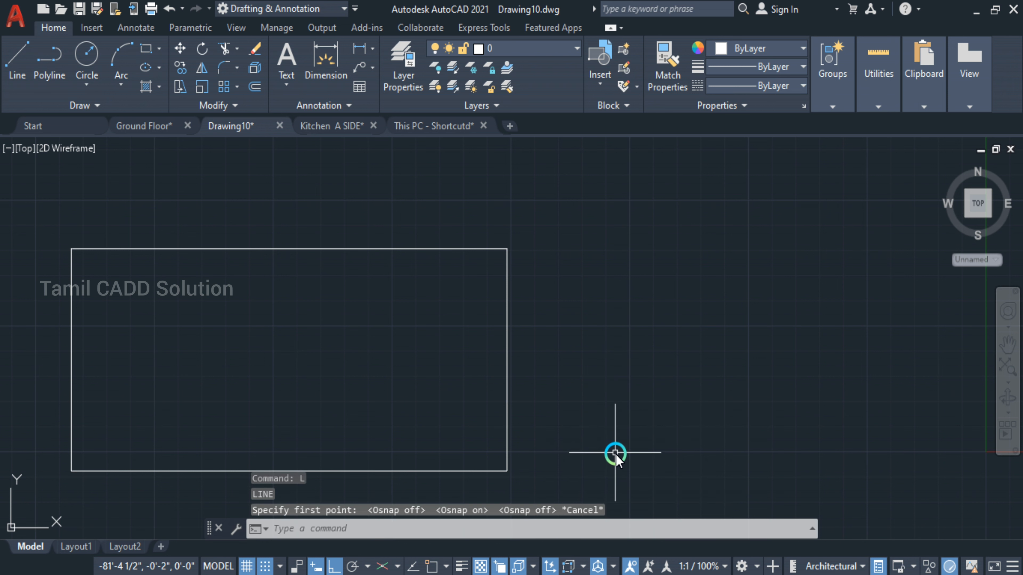
- Toggle snap mode off and on for comparison, and turn object snap back on
key(F9)
key(F9)
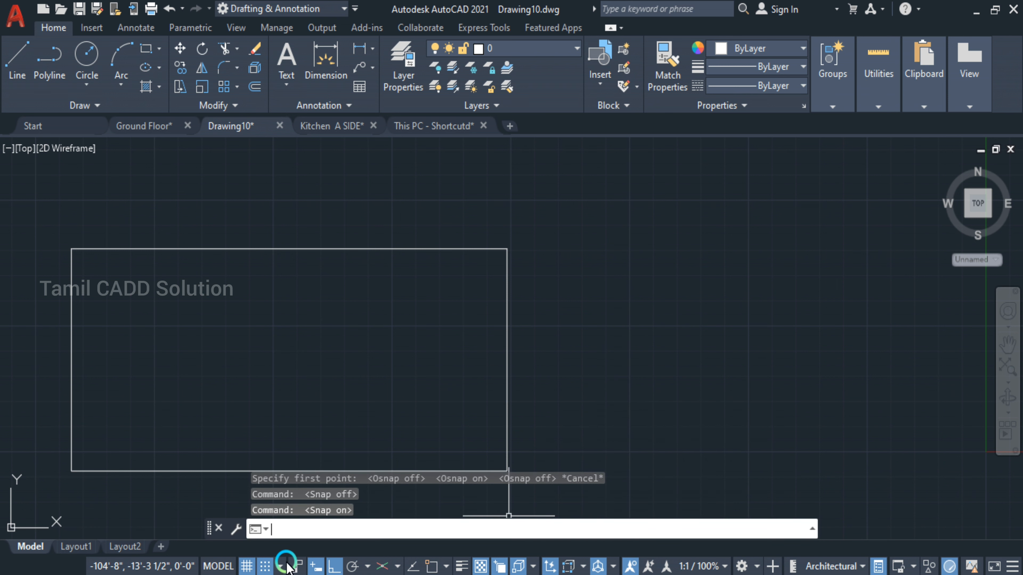
click(264, 568)
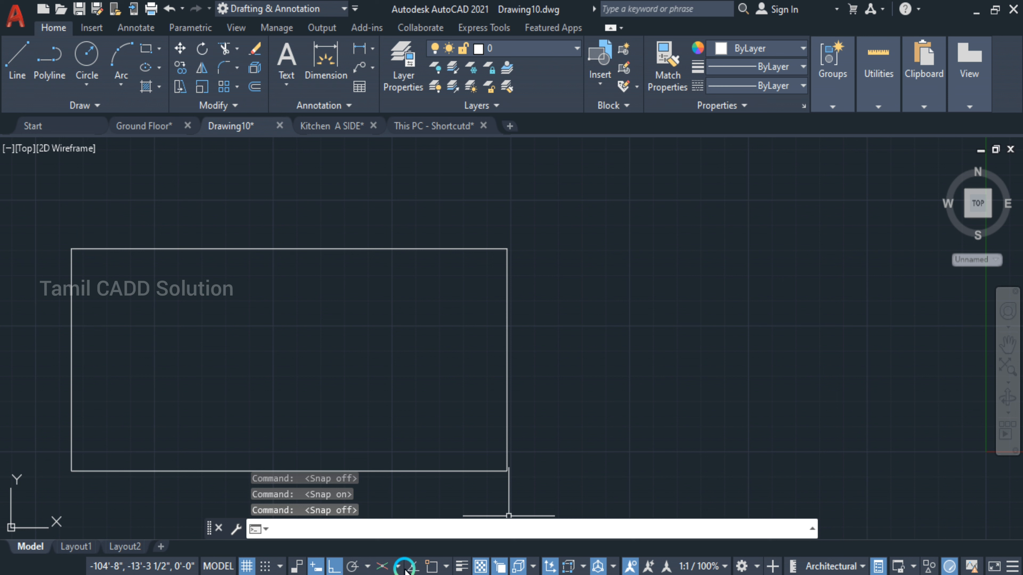
click(265, 566)
key(F3)
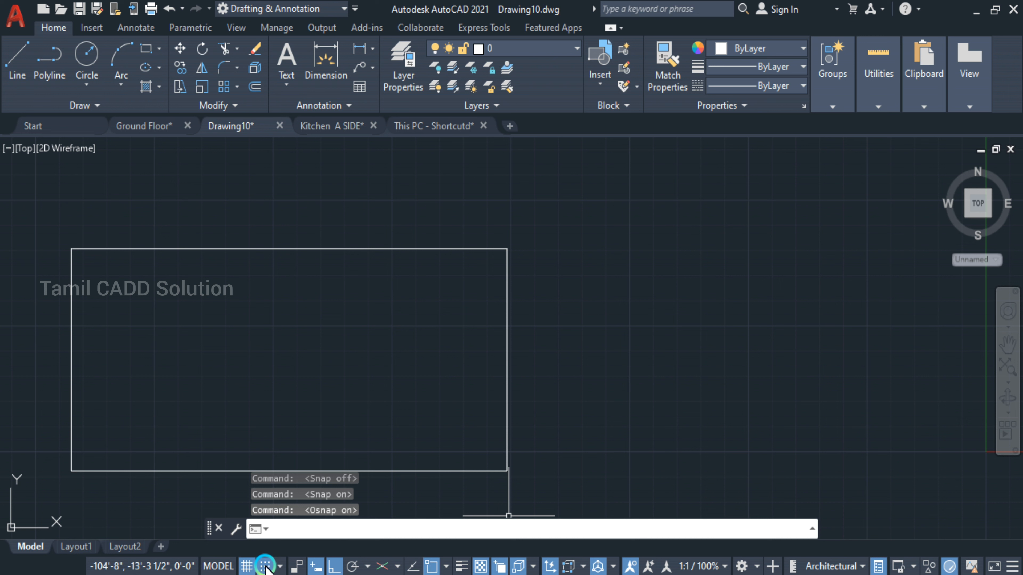
key(F3)
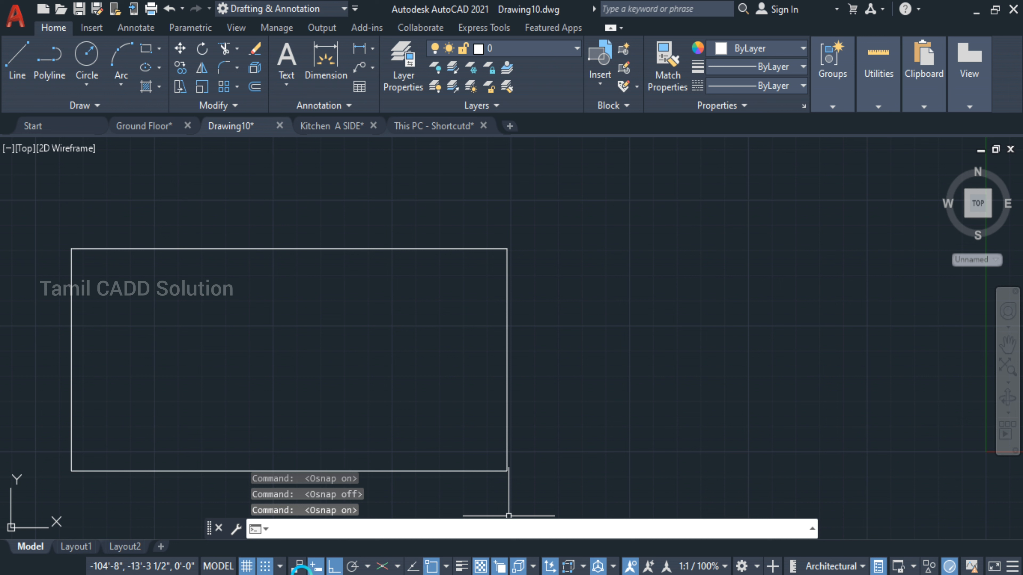
key(Escape)
key(Escape)
- Start a line left of the rectangle, turn ortho mode on, and draw a long horizontal segment followed by a vertical segment upward
middle_drag(580, 363, 552, 334)
scroll(570, 362, down, 8)
key(F8)
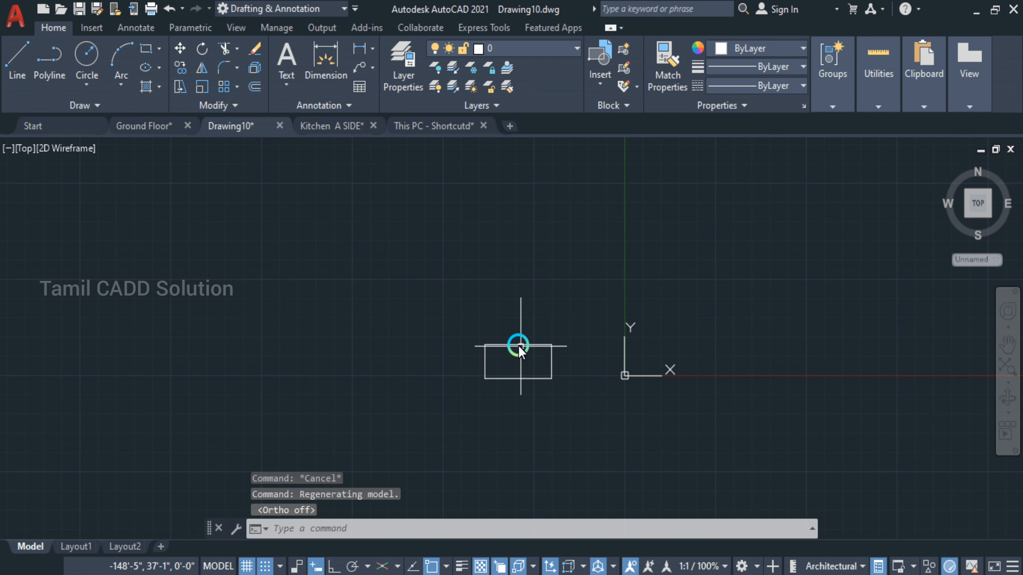
click(17, 61)
click(228, 311)
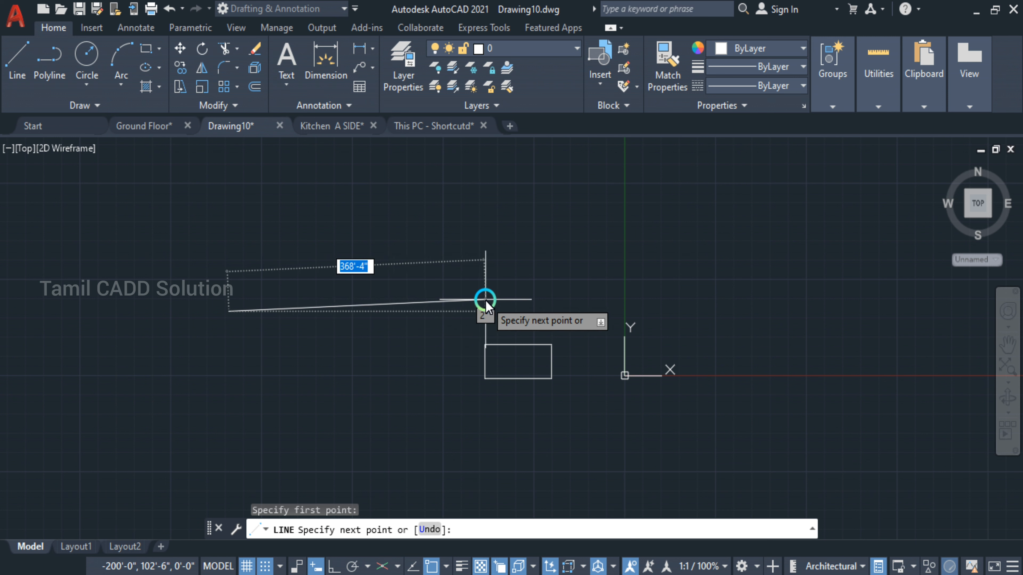
key(F8)
click(531, 300)
click(525, 198)
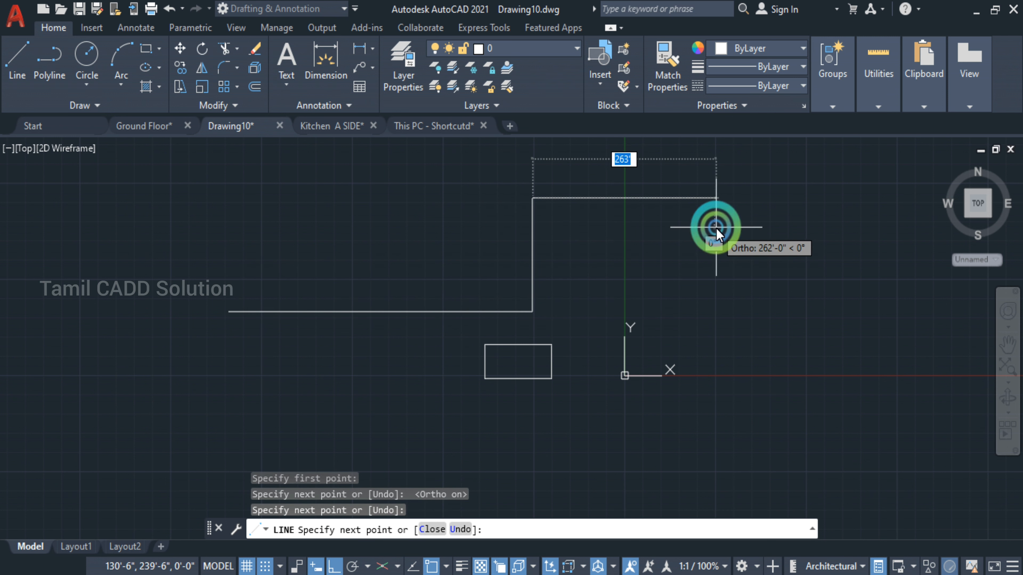
- Continue the ortho line about 262' along positive X, down to just above the X axis, further along positive X, and up again
click(716, 225)
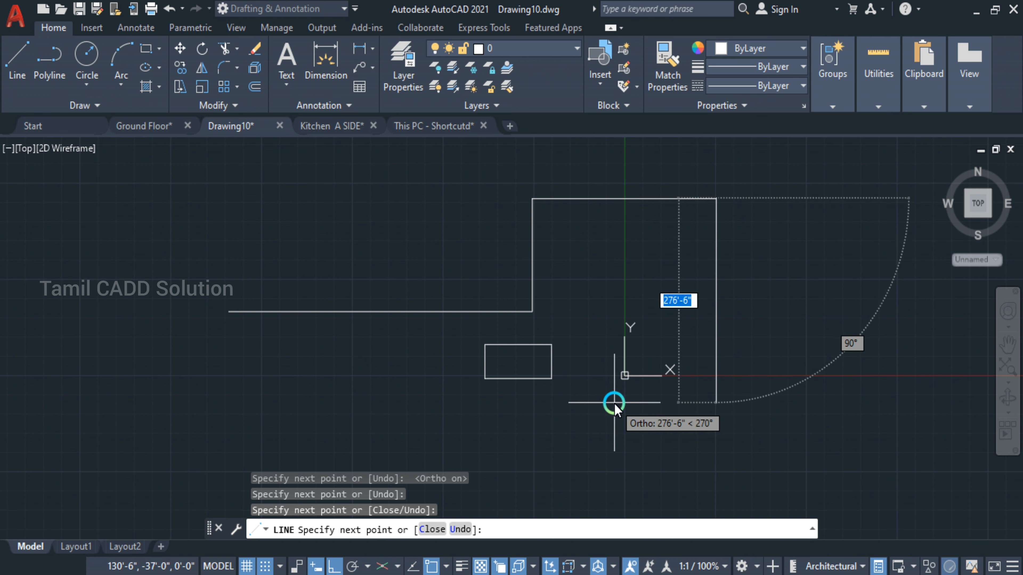
click(734, 363)
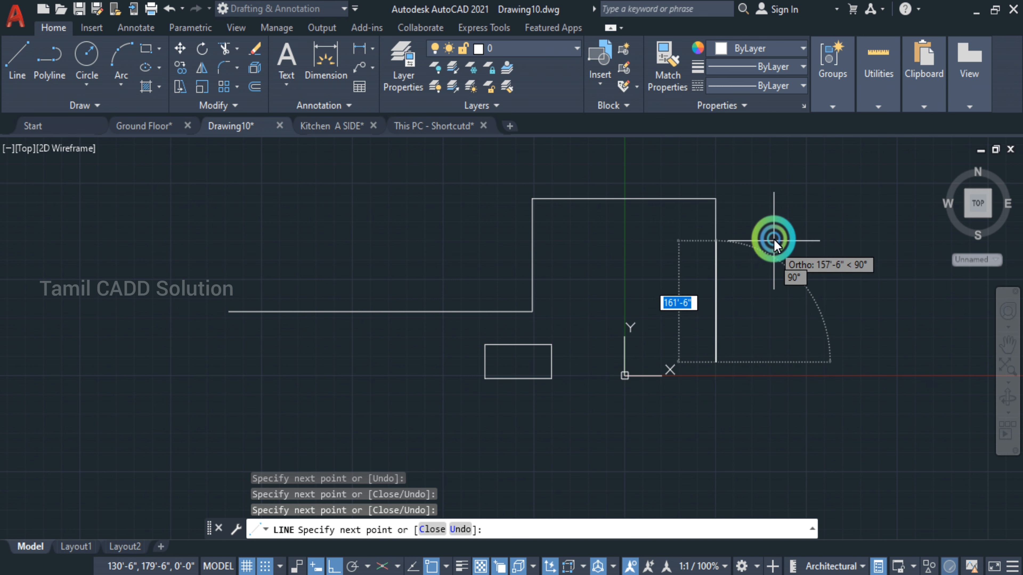
click(858, 316)
click(836, 231)
- Draw the next segment downward in the positive X direction with its angle locked at 60°, keeping ortho mode on
middle_drag(795, 220, 327, 334)
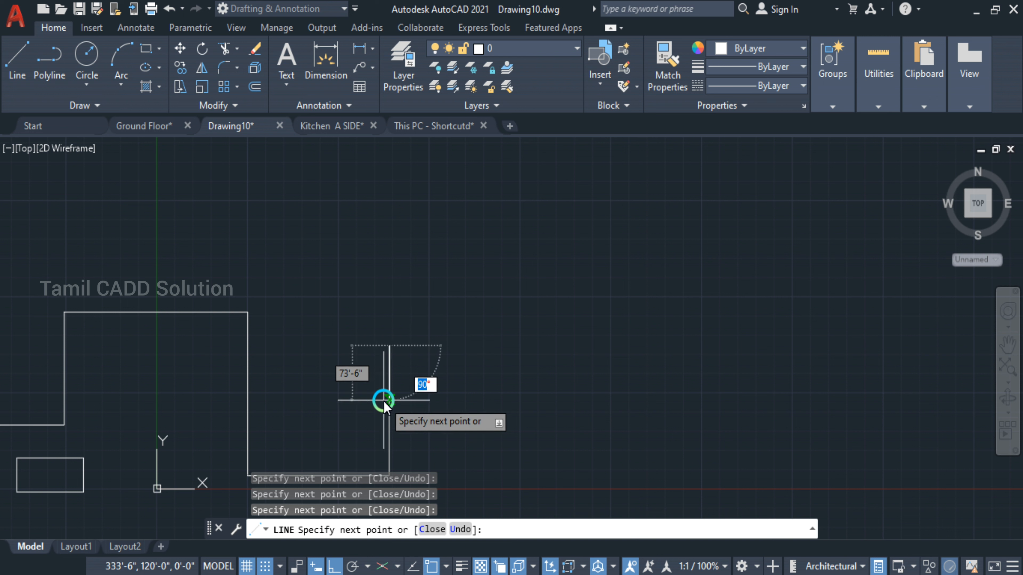
text(60)
key(Tab)
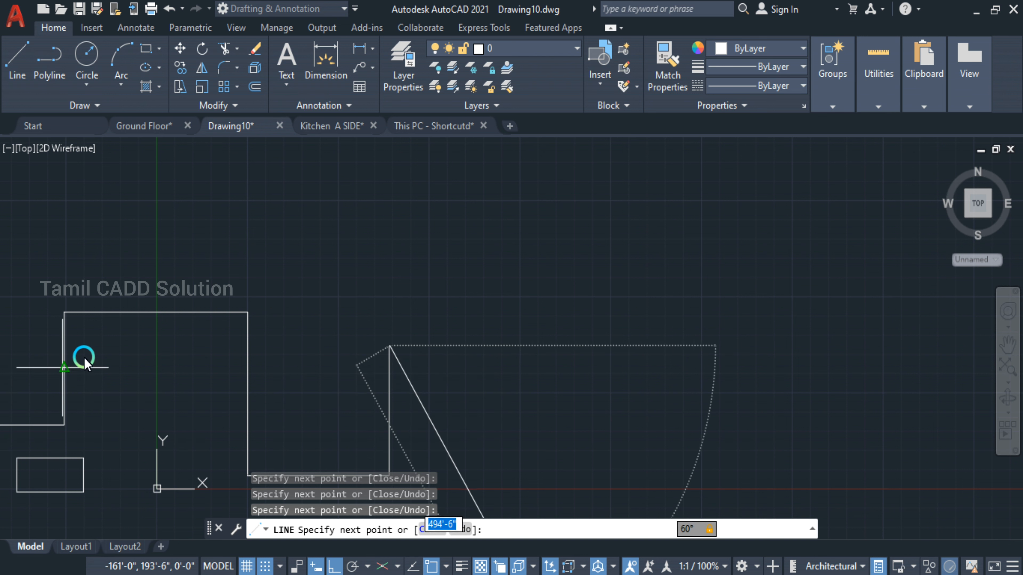
middle_drag(547, 388, 406, 184)
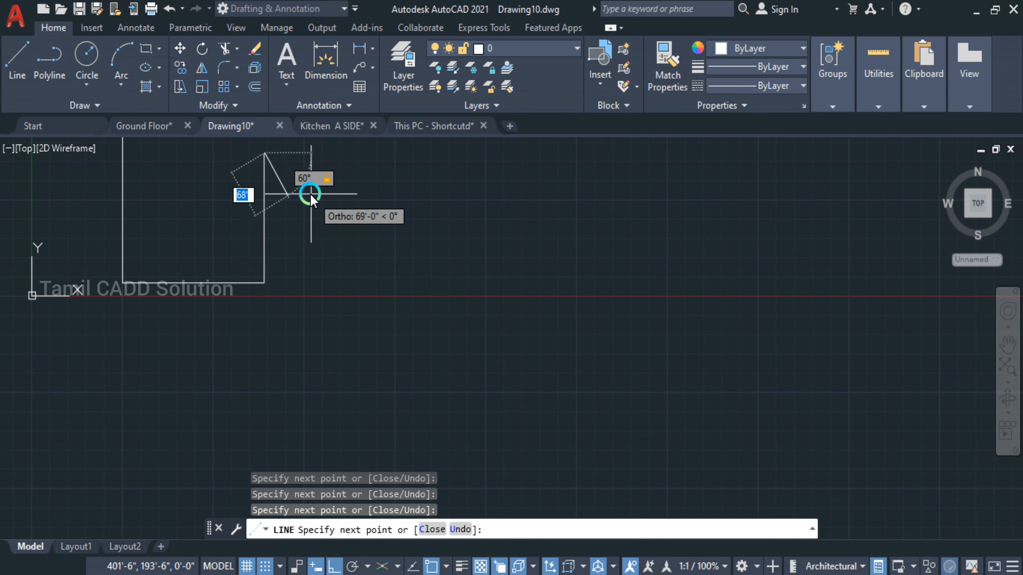
mouse_move(307, 185)
middle_down()
mouse_move(315, 267)
mouse_move(331, 257)
middle_up()
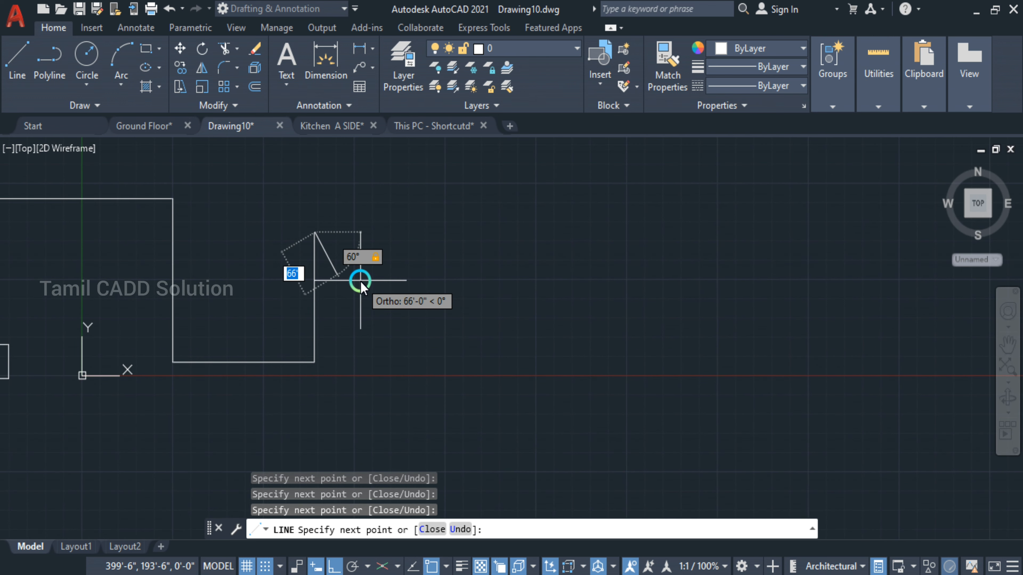
click(393, 289)
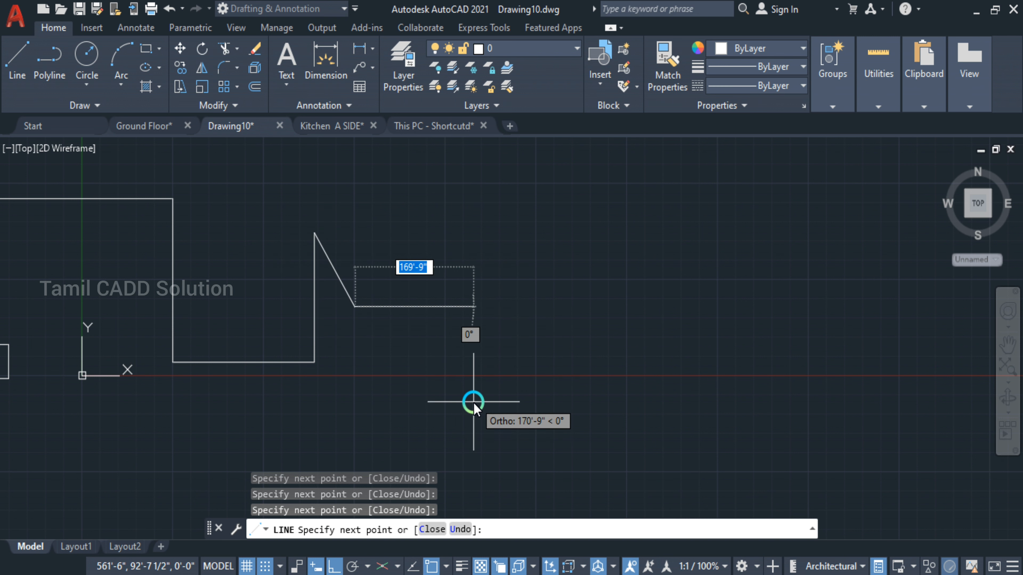
- Turn ortho mode off, draw a rising segment at 60°, turn ortho mode back on, and end the line
key(F8)
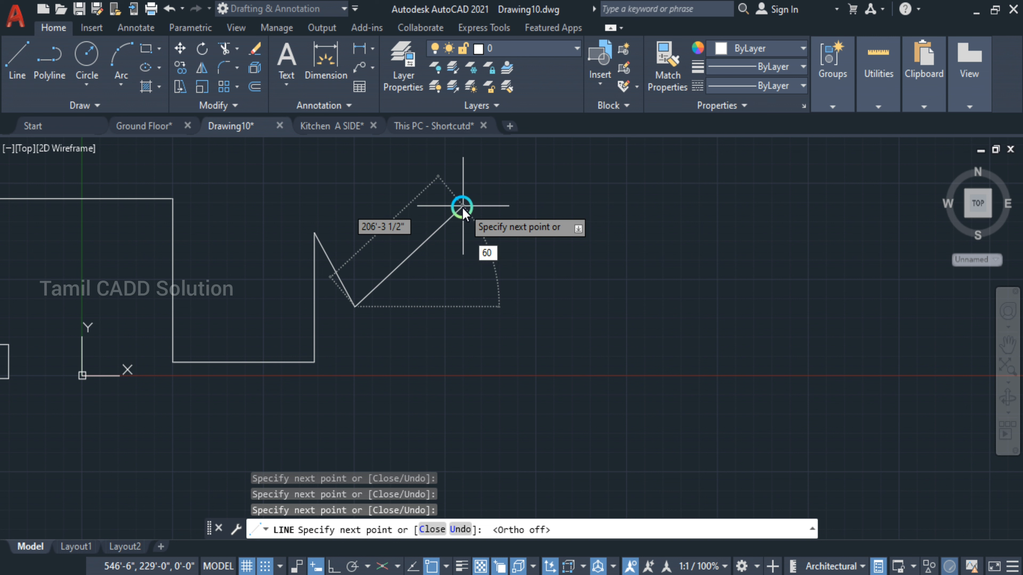
key(Tab)
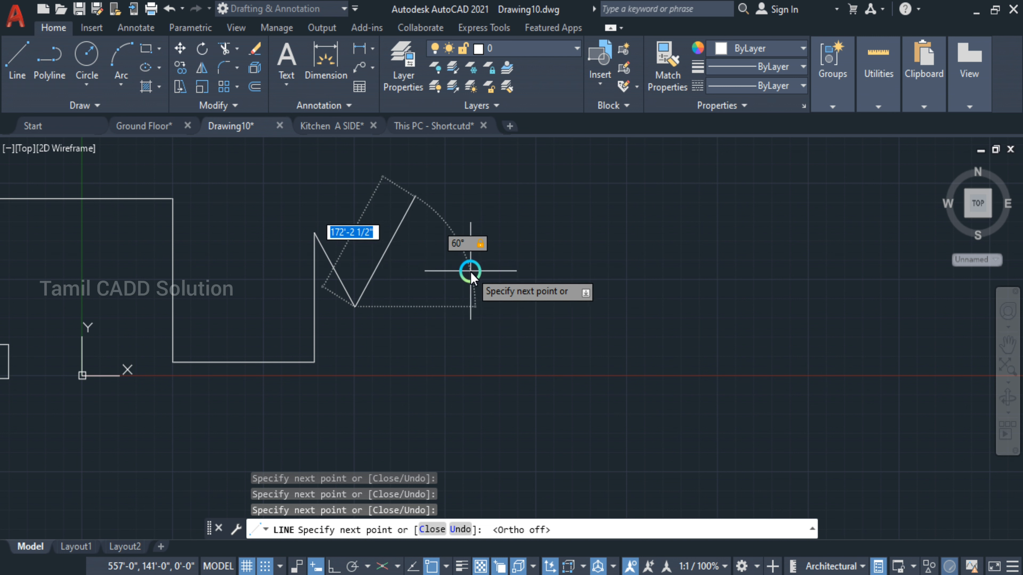
click(469, 274)
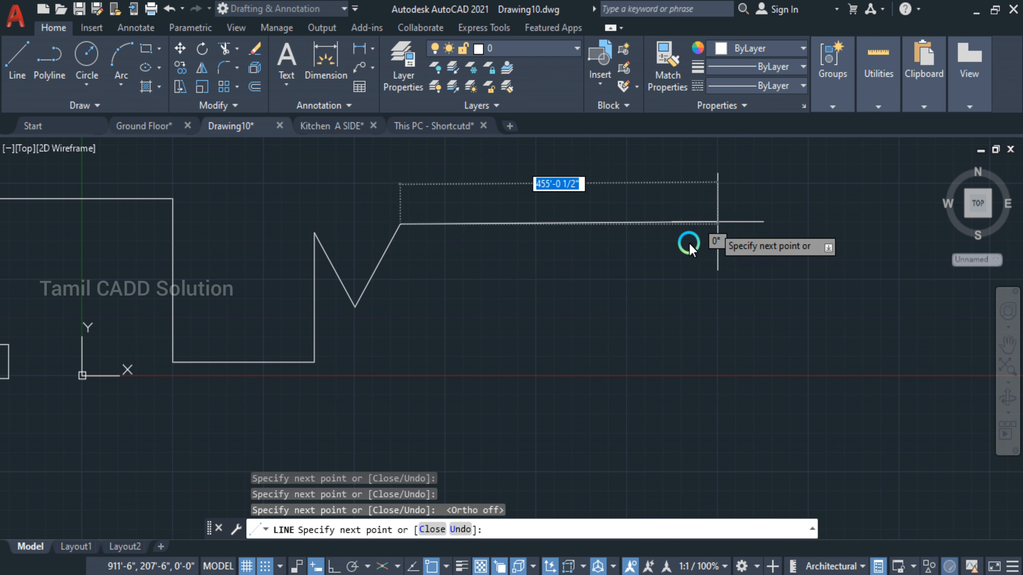
key(F8)
key(Escape)
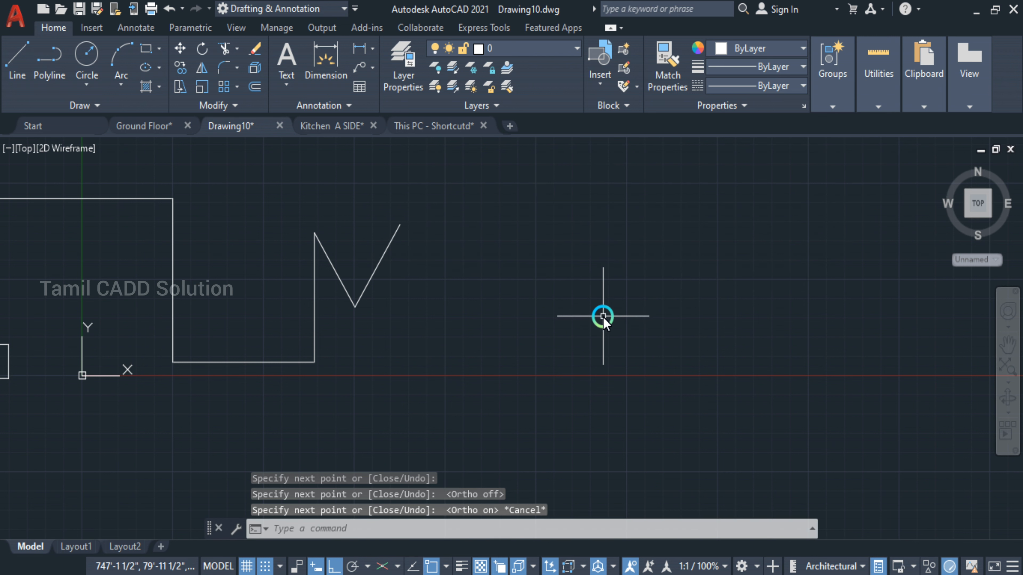
- Select the rectangle and all the connected line segments around the origin and delete them
scroll(583, 319, down, 6)
middle_click(583, 319)
middle_click(583, 320)
scroll(493, 307, down, 7)
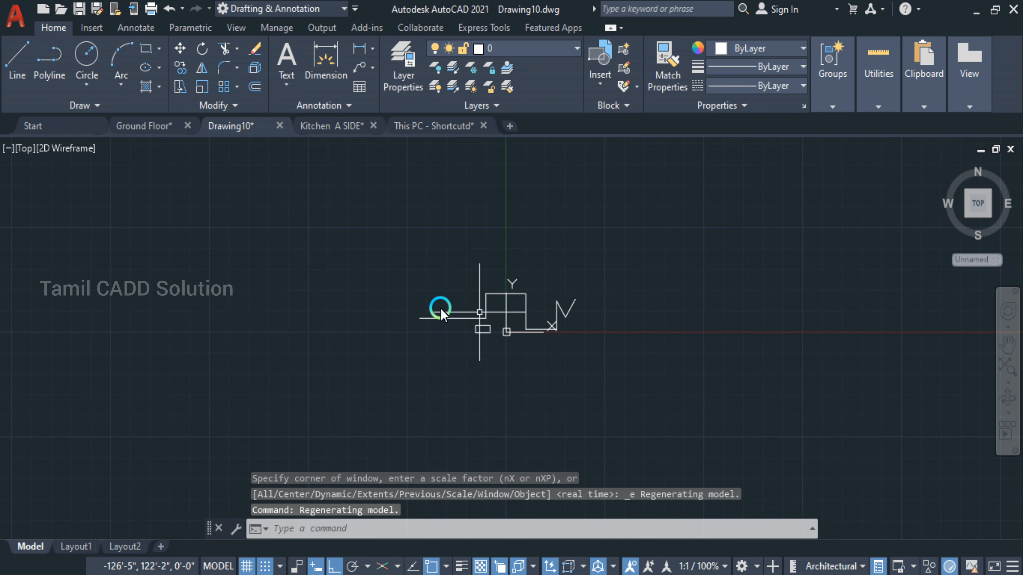
click(319, 252)
click(663, 348)
key(Delete)
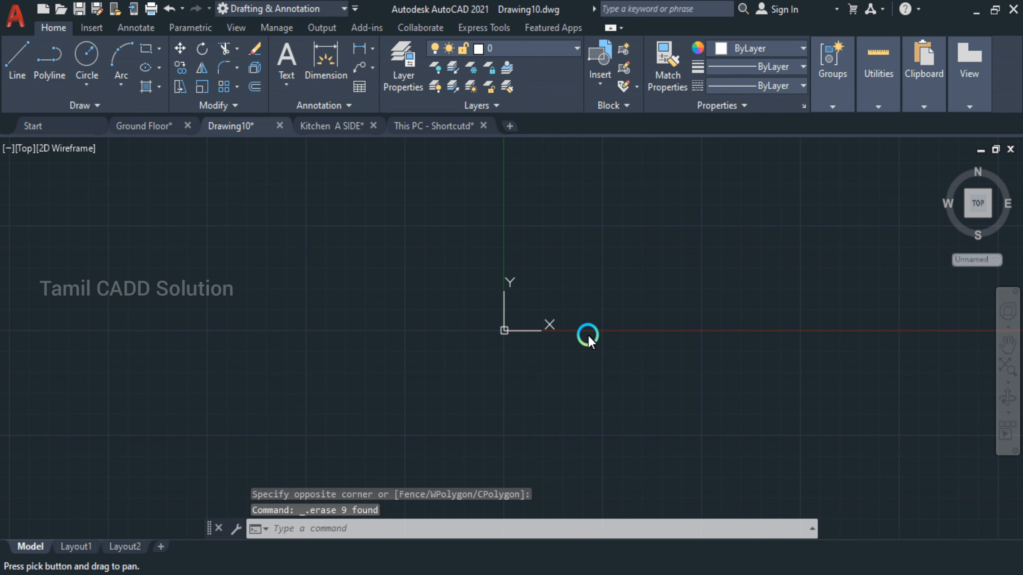
- Turn on polar tracking with the empty area around the origin in view
middle_click(562, 318)
middle_click(562, 318)
middle_drag(374, 390, 397, 178)
scroll(358, 328, up, 9)
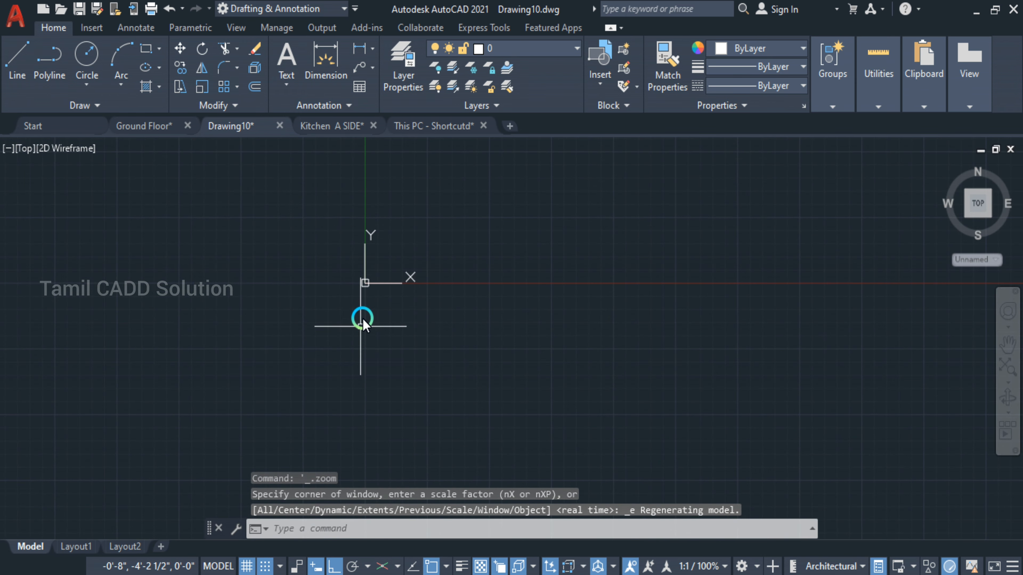
middle_drag(288, 336, 323, 366)
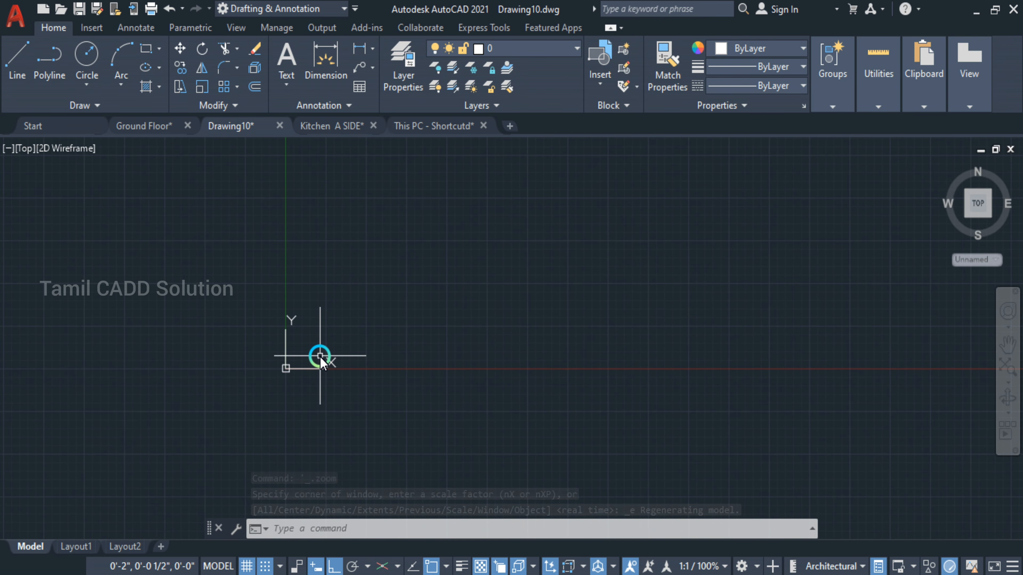
key(F10)
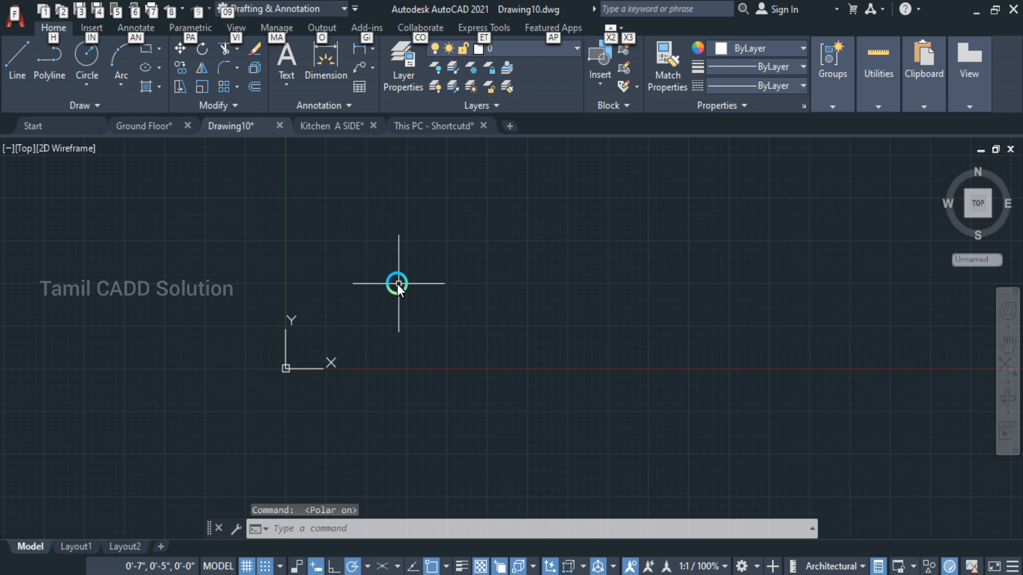
- Draw a 1" line rising at about 17° from the point 6",0" on the X axis, with snap mode off and polar tracking on
click(350, 282)
click(471, 266)
text(l)
key(Return)
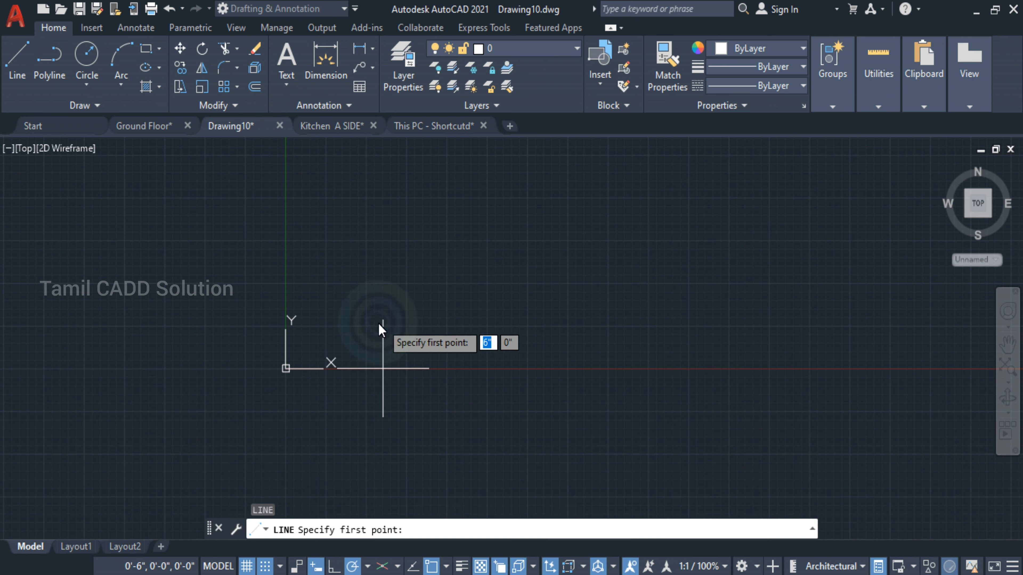
click(383, 369)
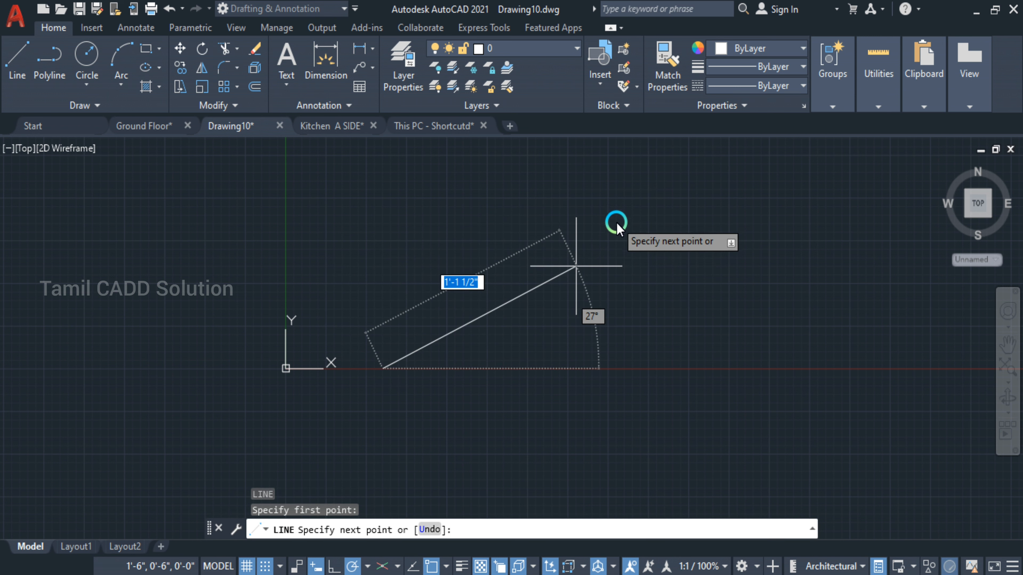
key(F9)
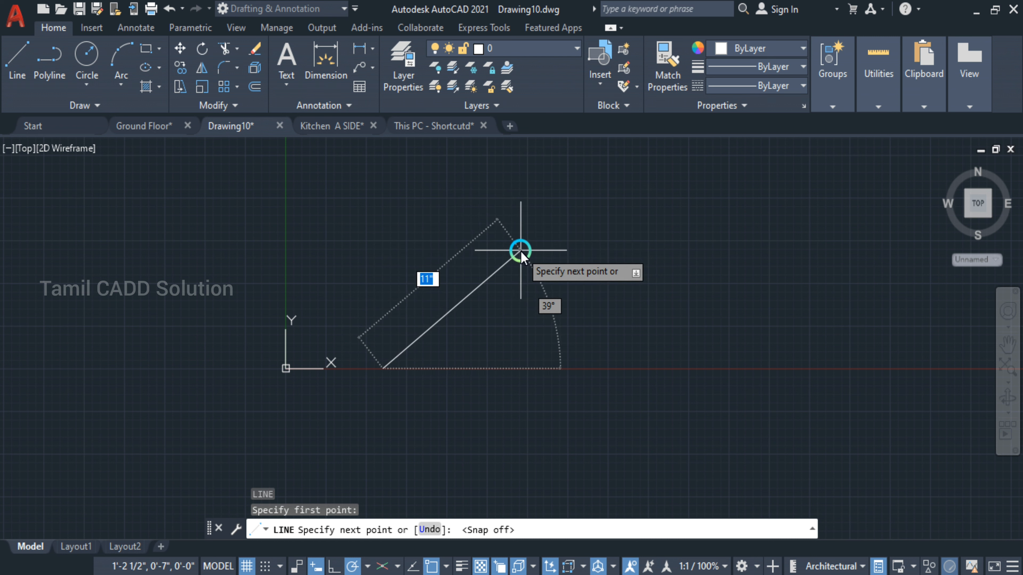
key(F10)
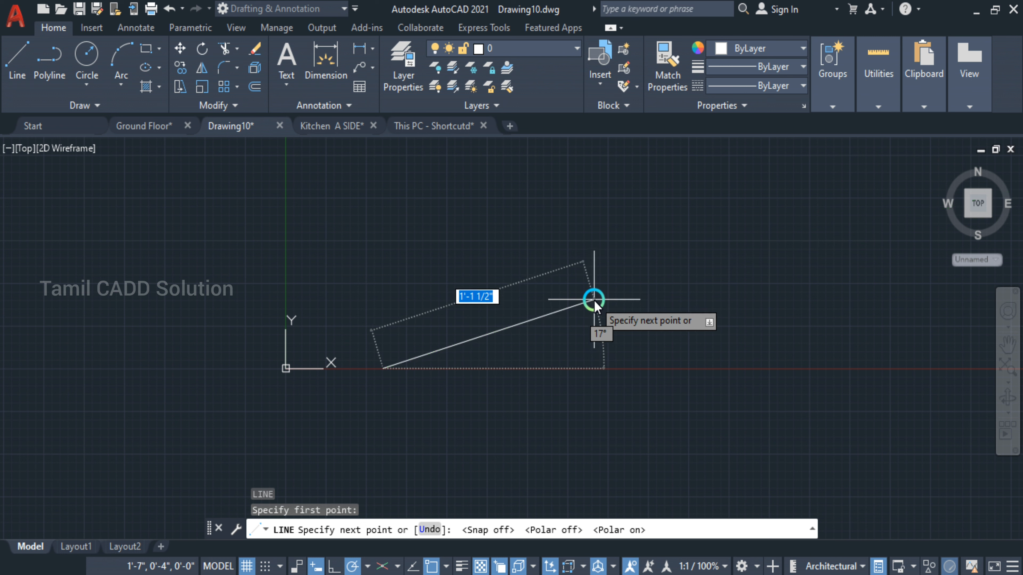
key(Return)
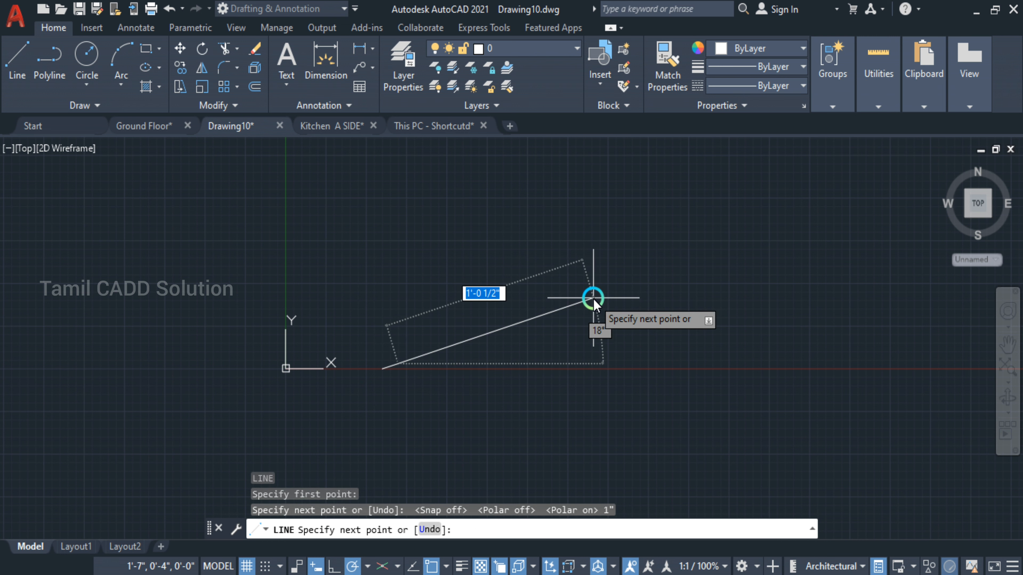
key(Escape)
- Open the polar tracking page of the drafting settings and go to its list of additional angles
scroll(230, 383, up, 4)
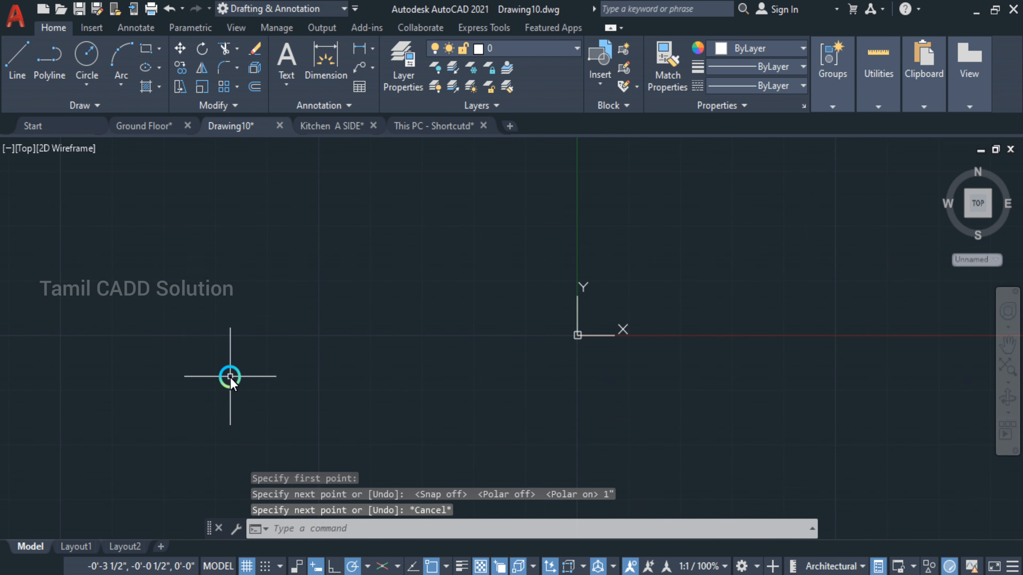
middle_drag(944, 392, 273, 324)
middle_drag(597, 293, 404, 300)
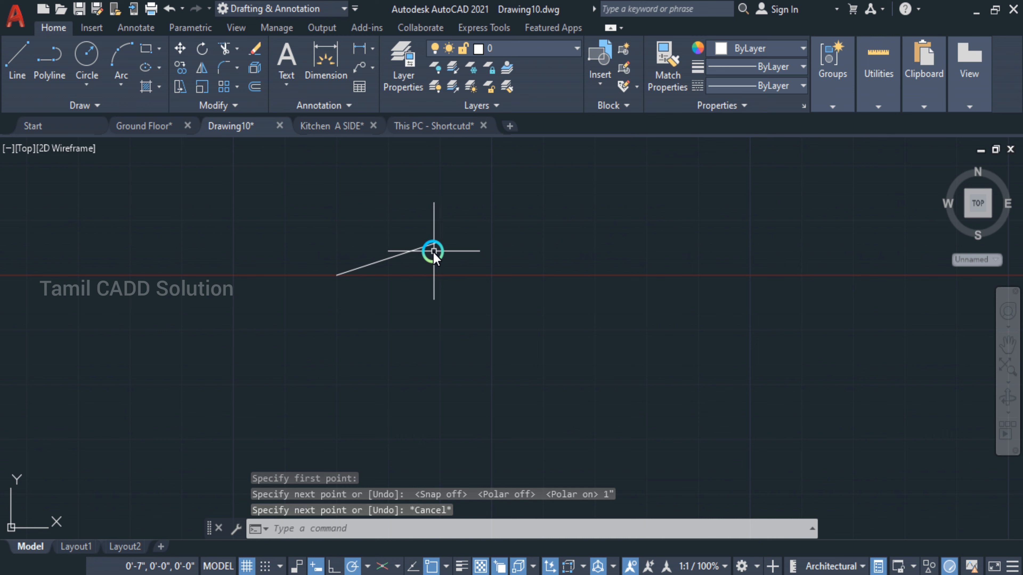
text(OS)
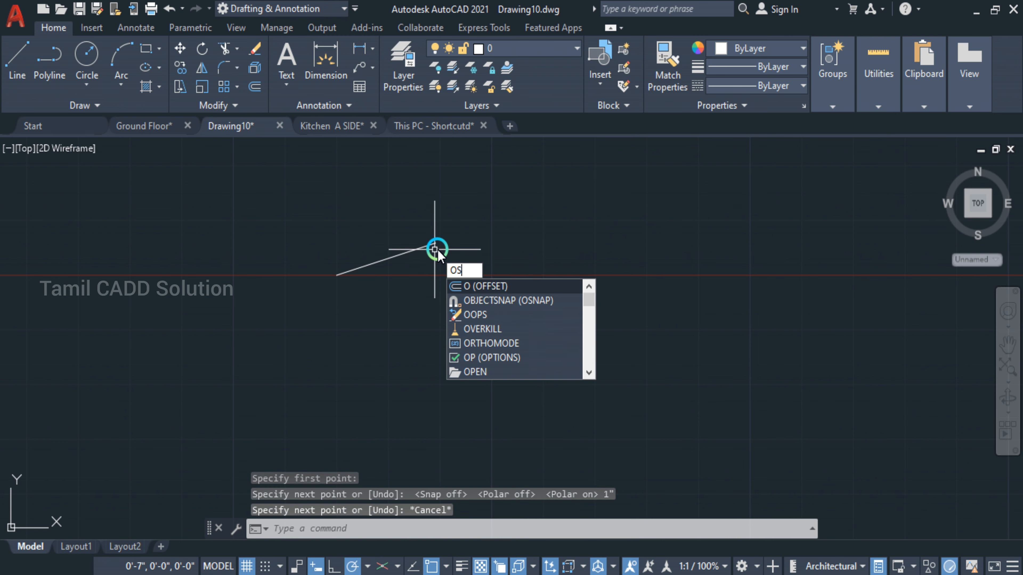
key(Return)
click(551, 130)
click(496, 253)
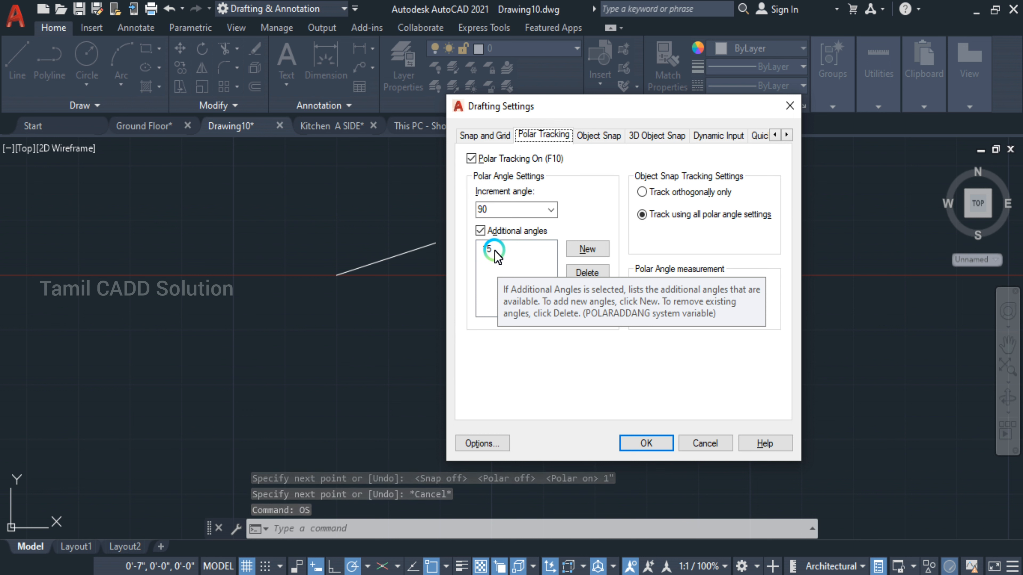
- Add 30 and 45 to the additional polar angles, keep additional angles enabled, and apply the drafting settings
click(497, 232)
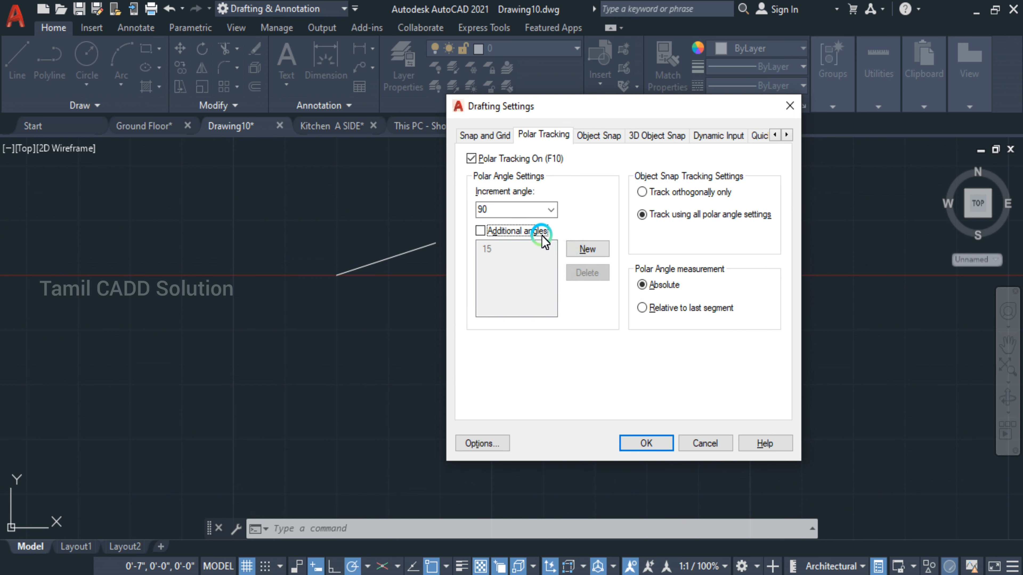
click(534, 232)
click(583, 247)
text(30)
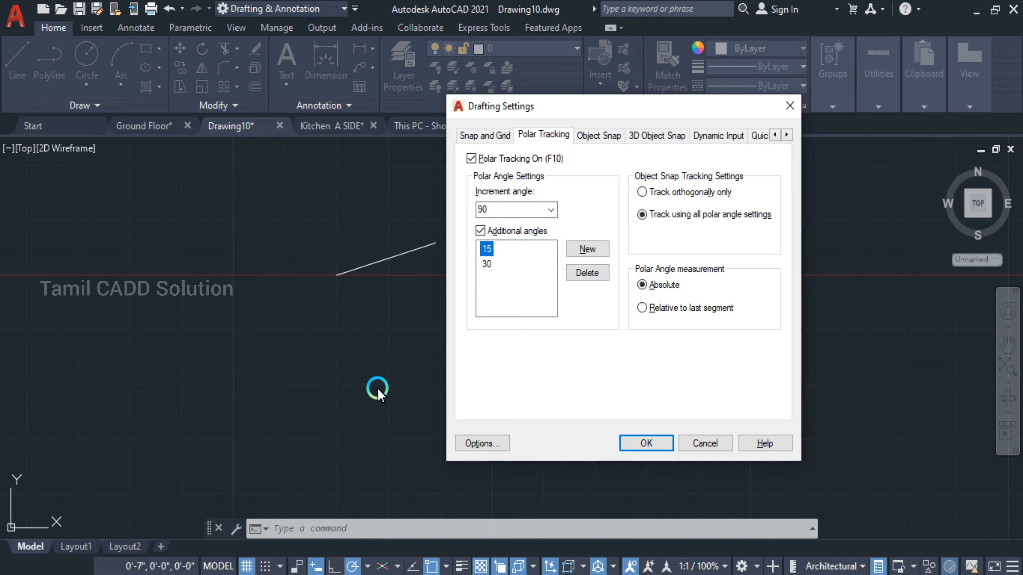
click(589, 247)
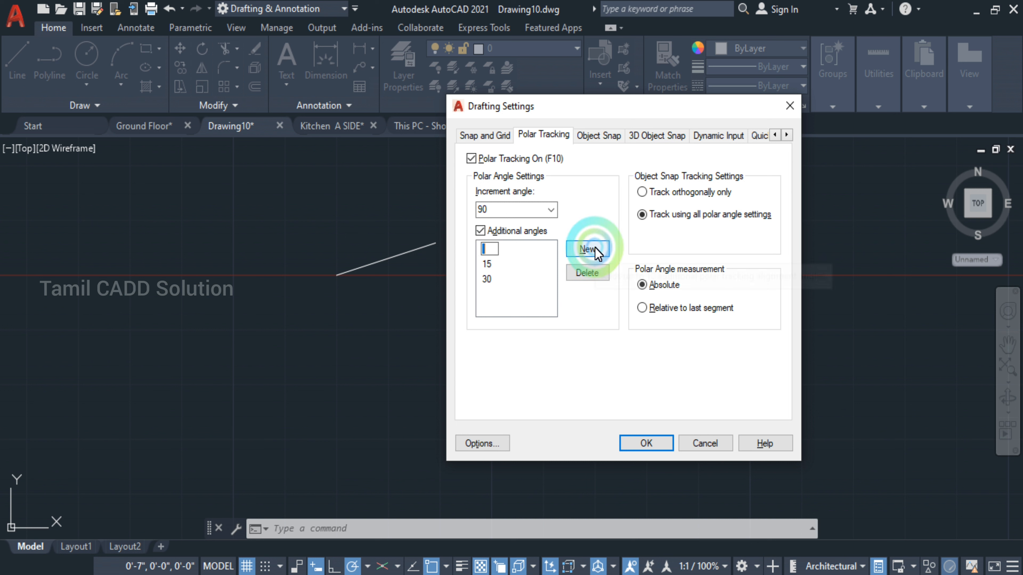
text(4)
key(BackSpace)
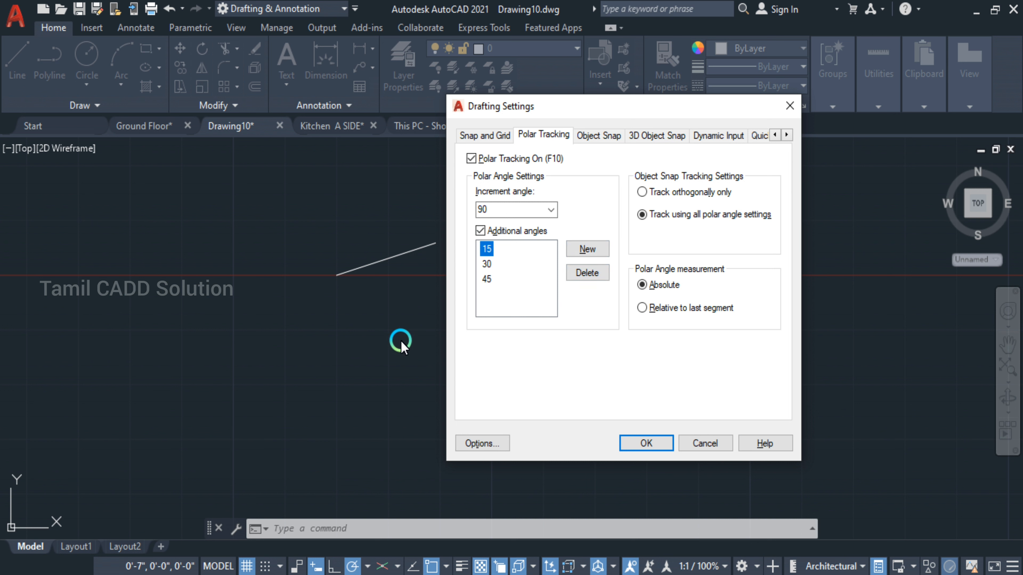
click(640, 442)
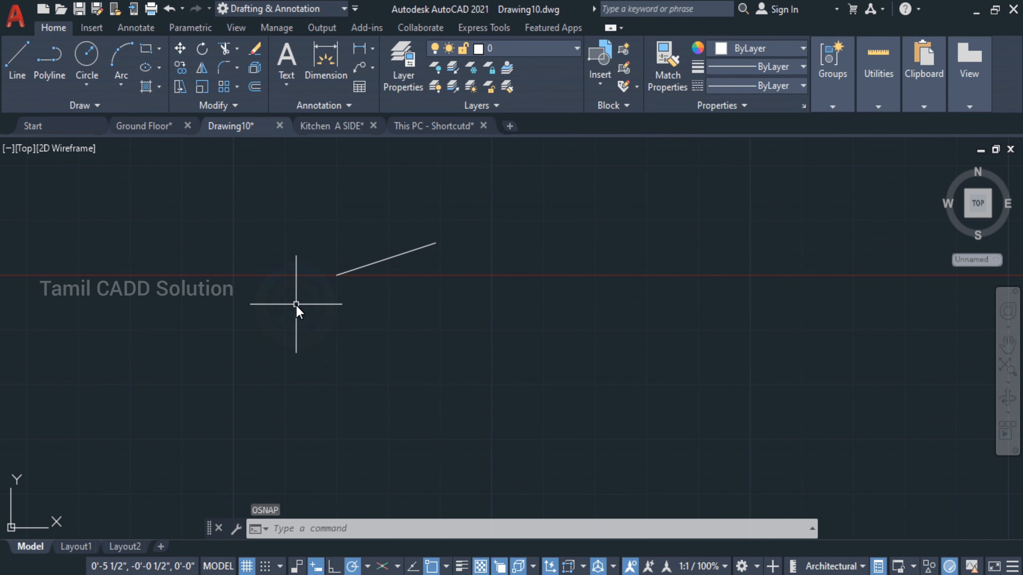
- Try out the polar tracking angles with a line started at the slanted line's upper endpoint, and cancel the line
text(L)
key(Return)
click(436, 243)
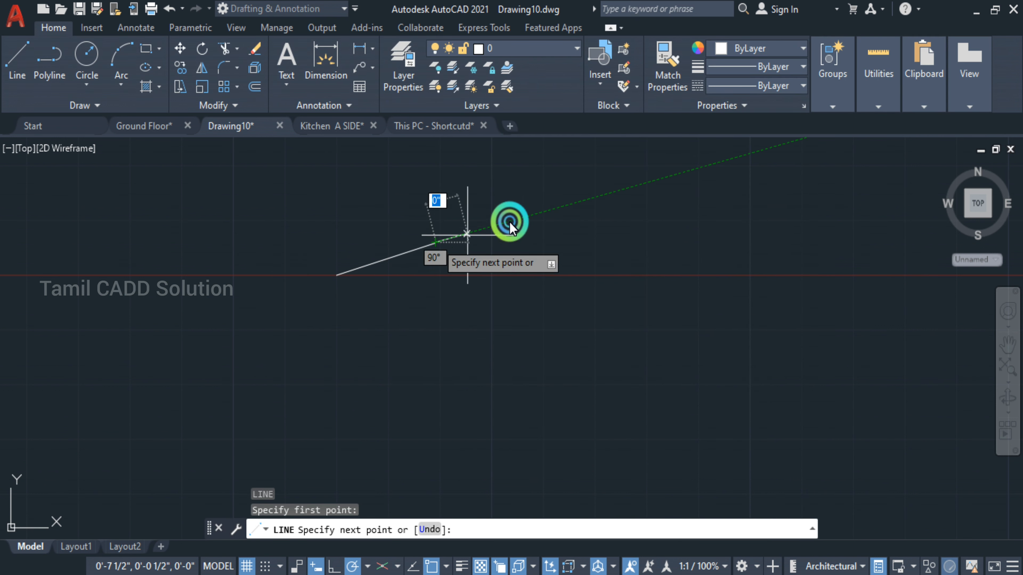
mouse_move(509, 222)
middle_down()
mouse_move(485, 305)
mouse_move(448, 338)
middle_up()
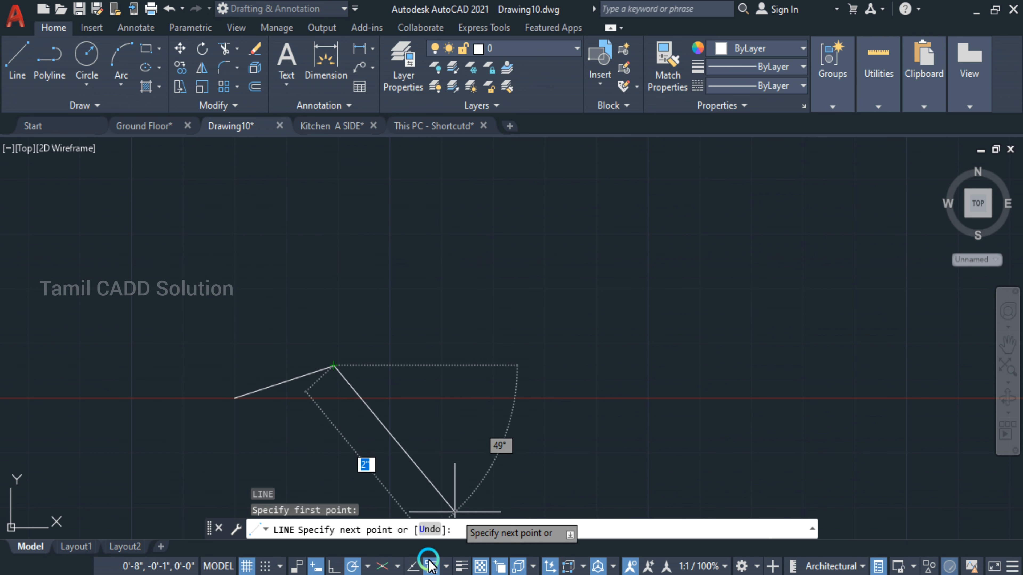
key(Escape)
key(Escape)
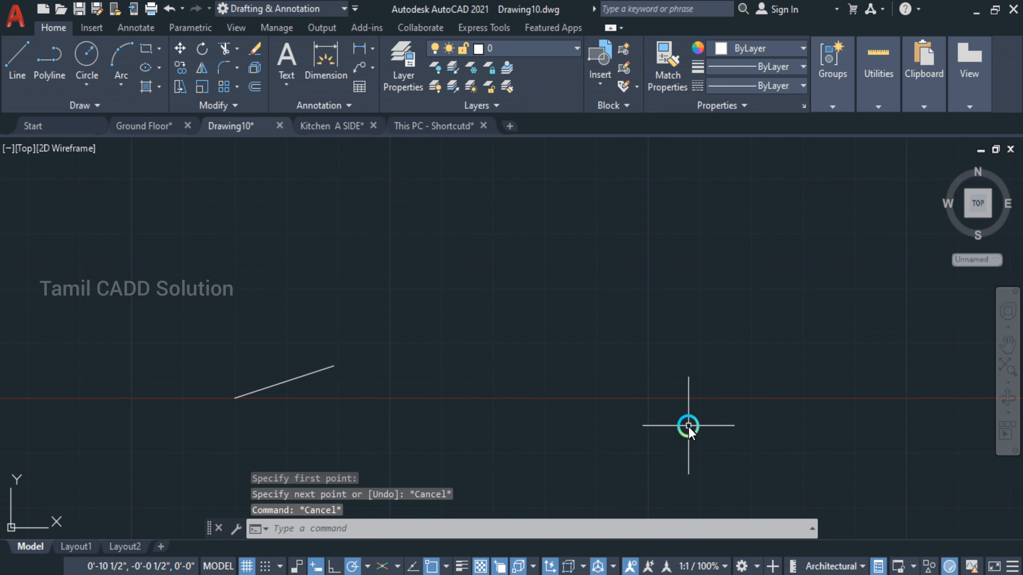